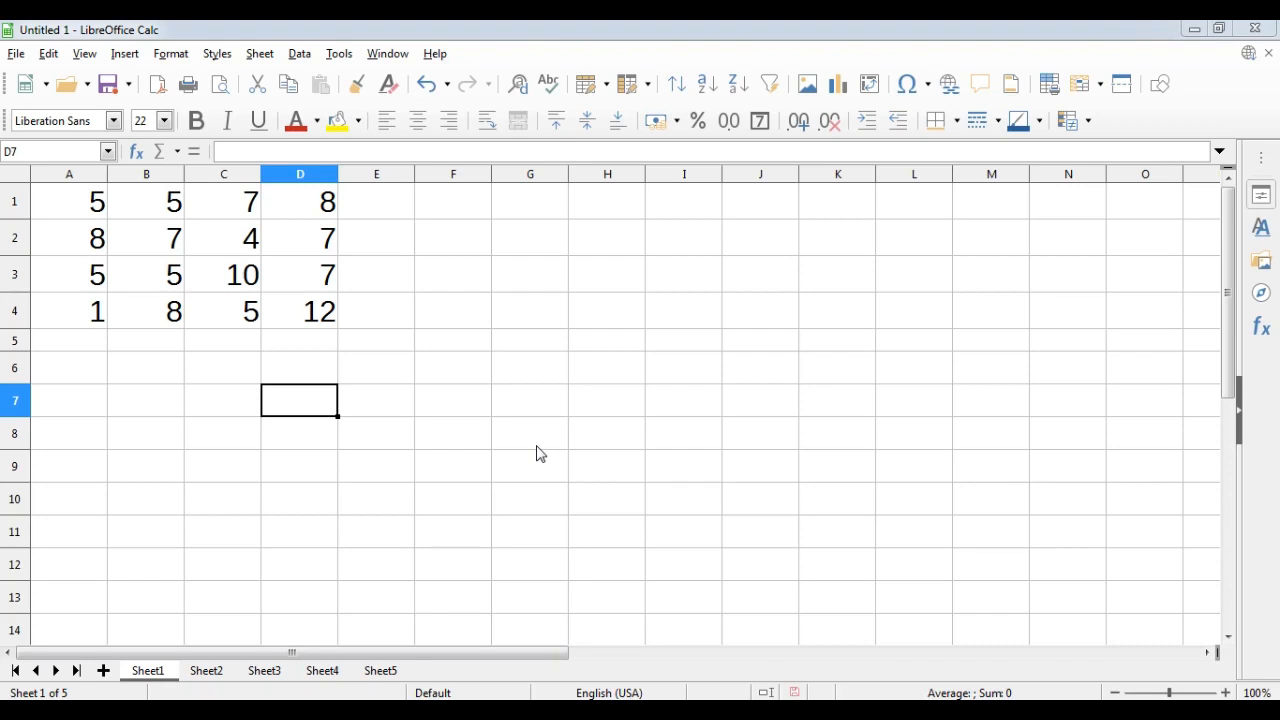
Enter the formula =5+5 in cell D6.
left_click(295, 370)
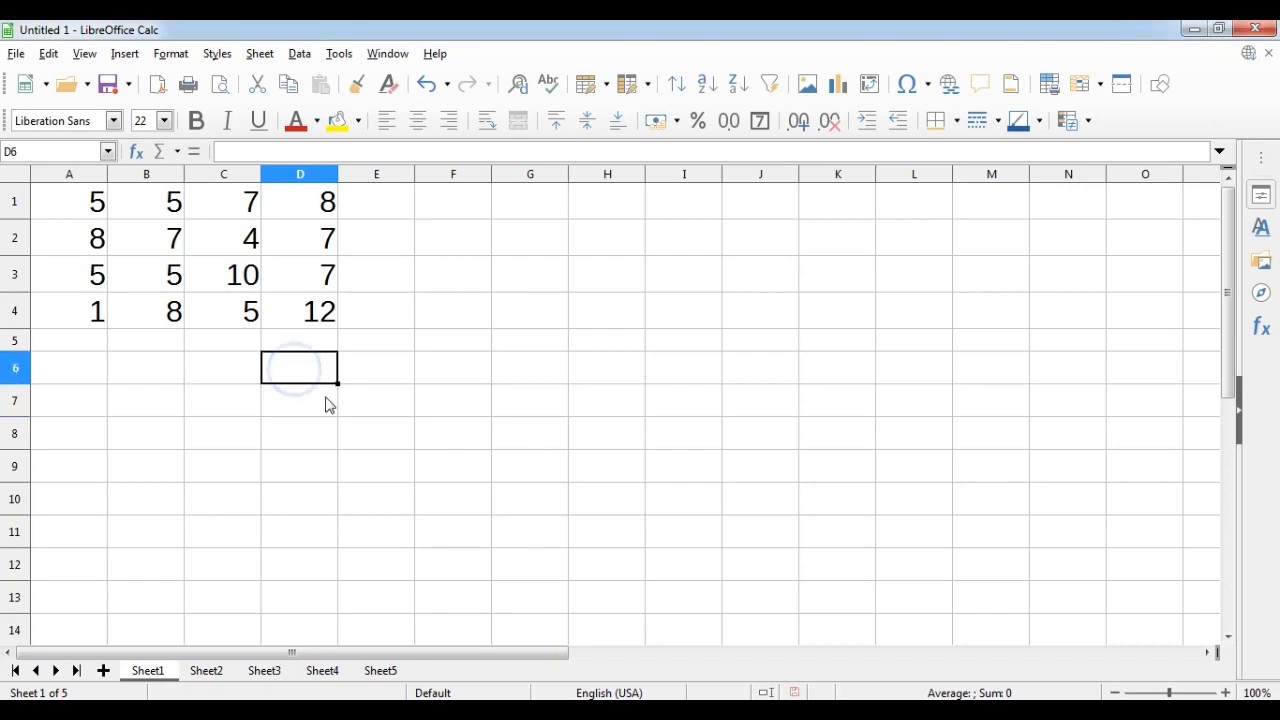
type("=")
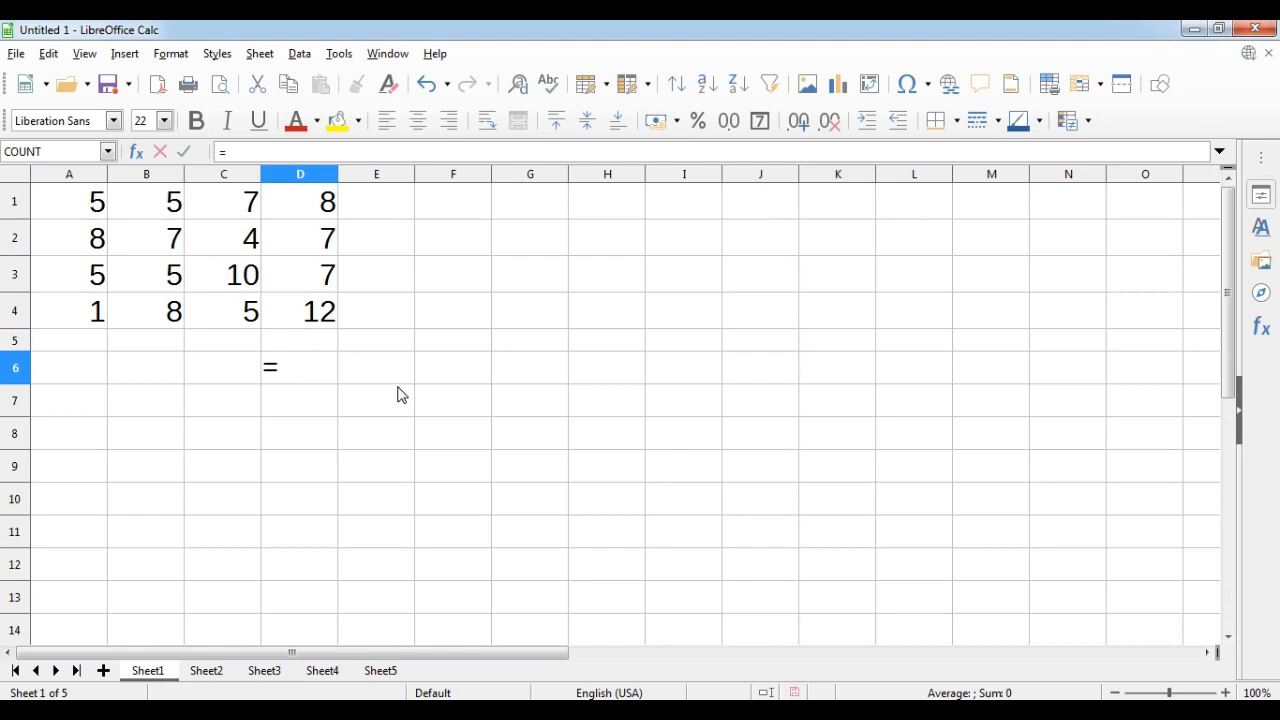
type("5++")
key("BackSpace")
type("5")
key("Return")
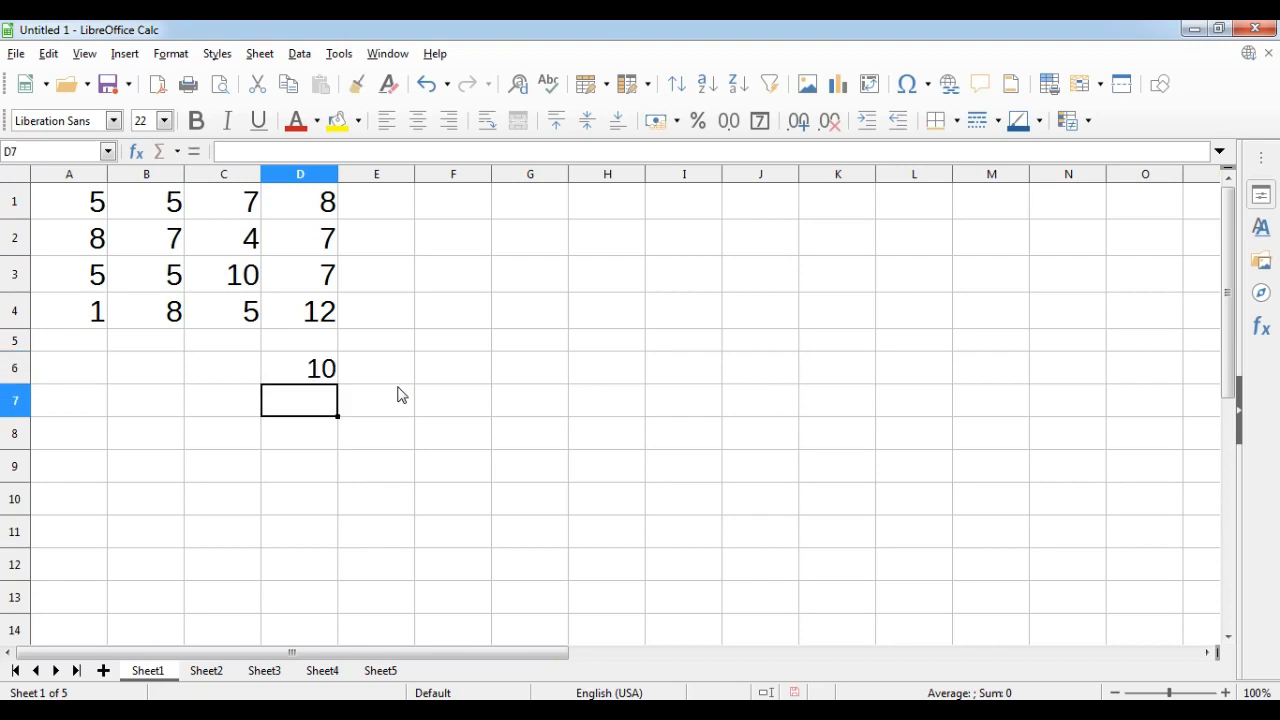
key("Up")
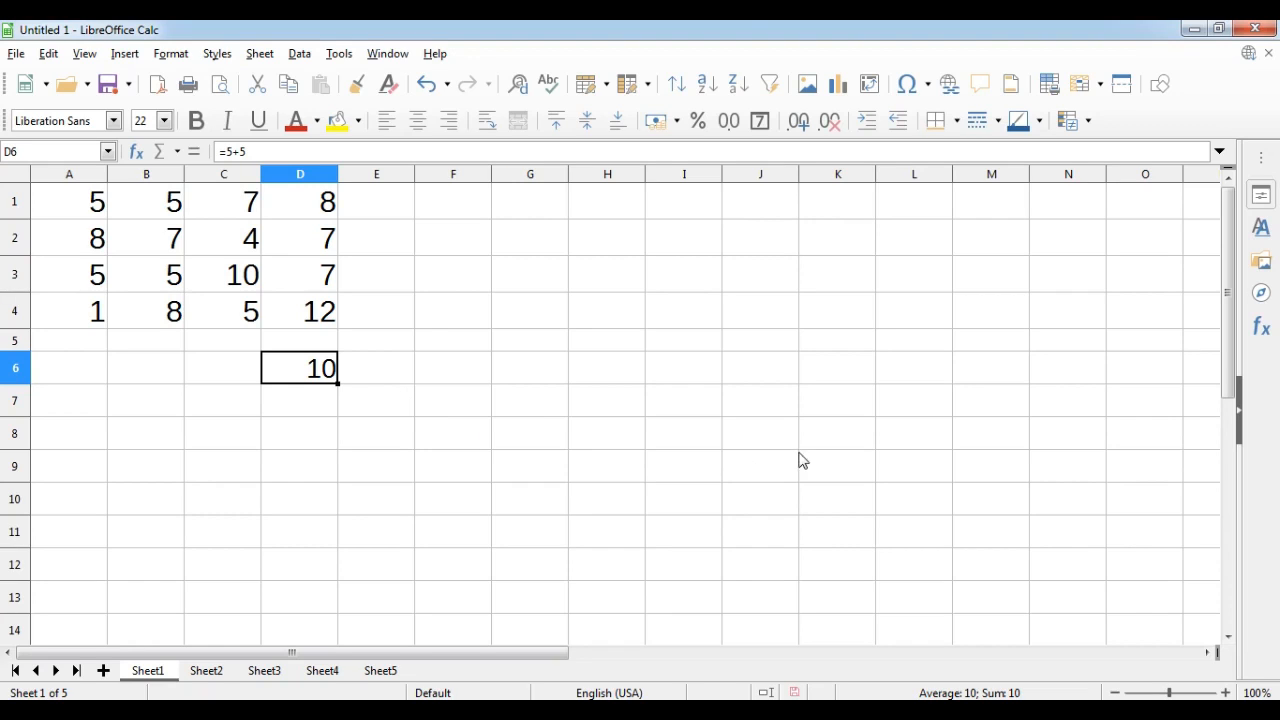
Enter the formula =8+9 in cell J8.
left_click(763, 432)
type("=")
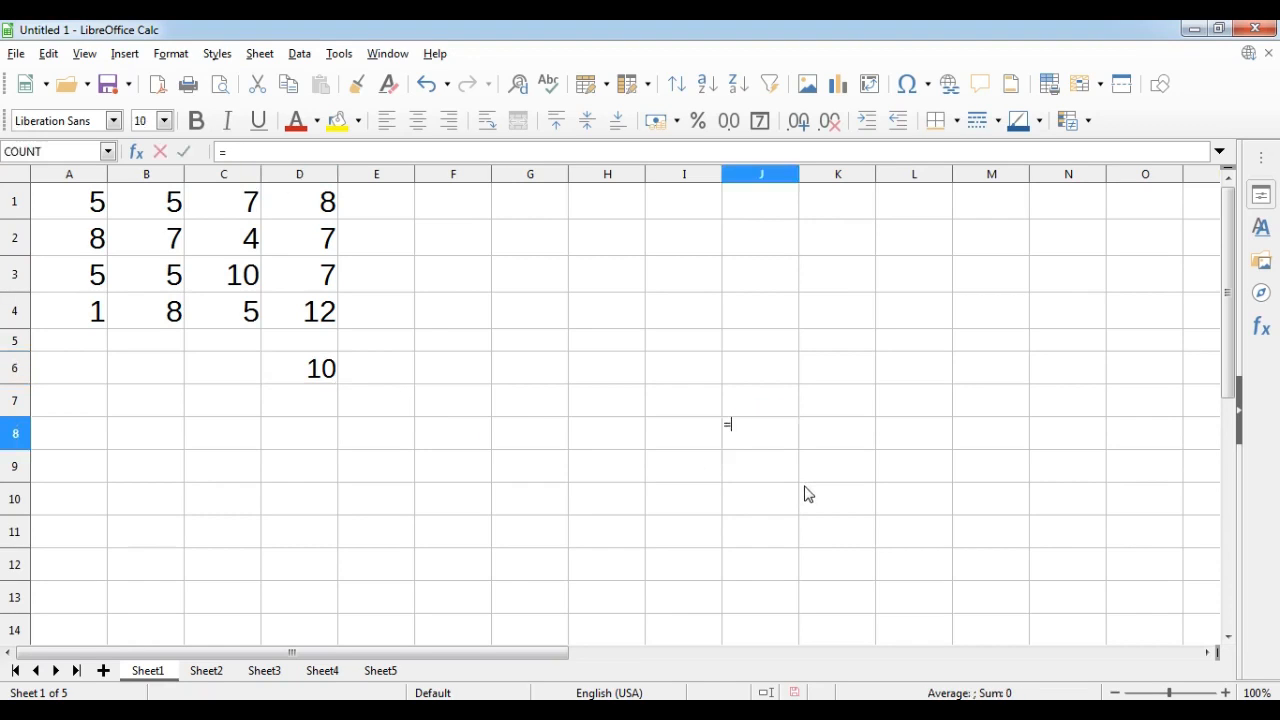
type("8+9")
key("Return")
key("Up")
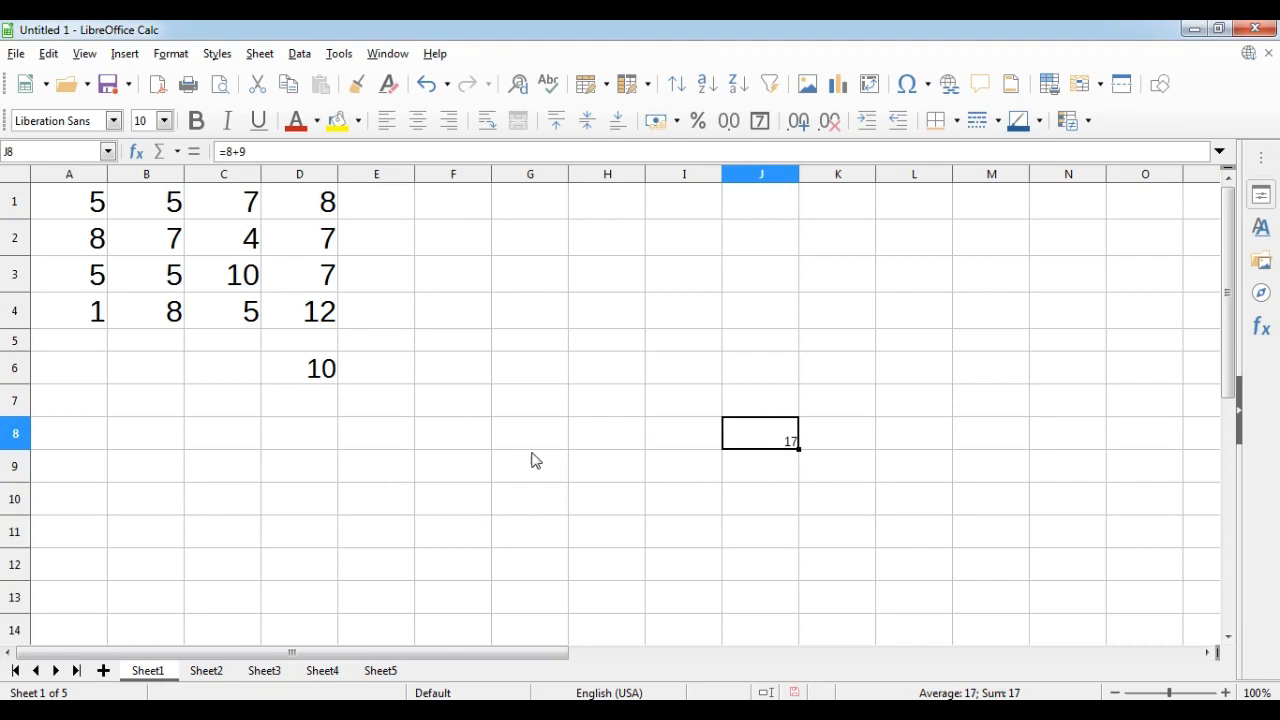
Open D6's formula for editing to inspect it, then leave the cell.
left_click(370, 440)
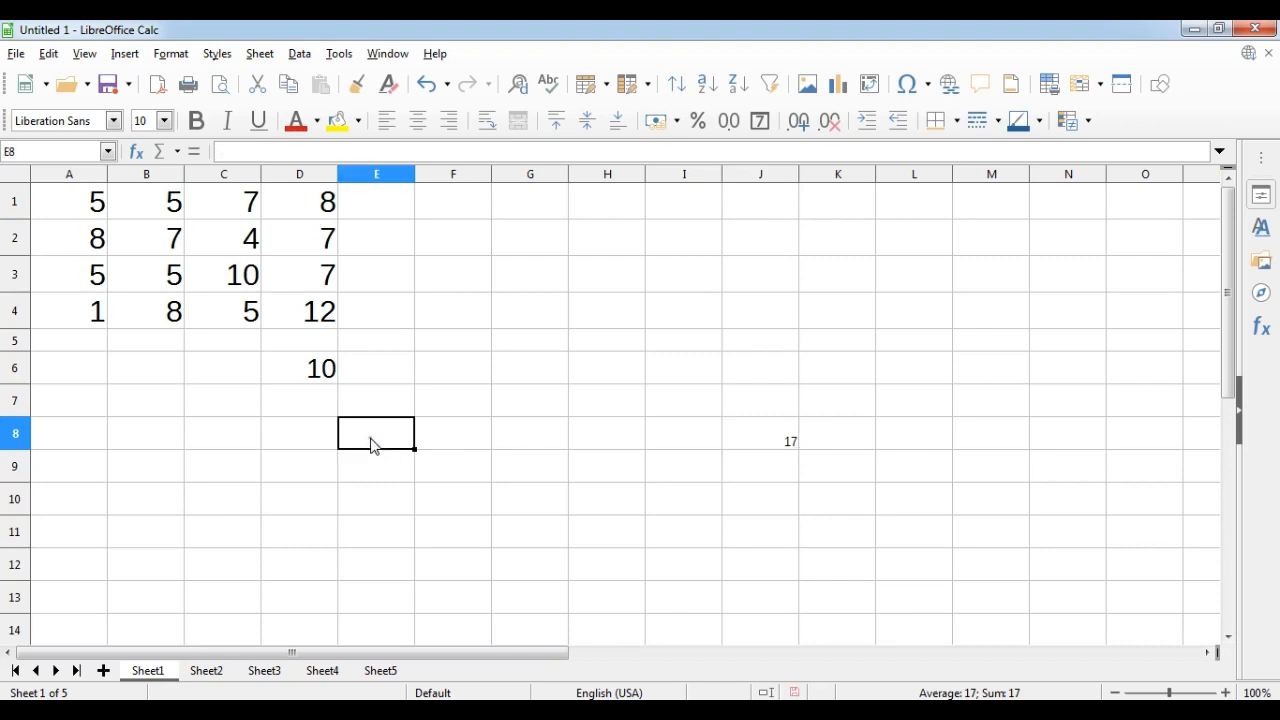
double_click(285, 364)
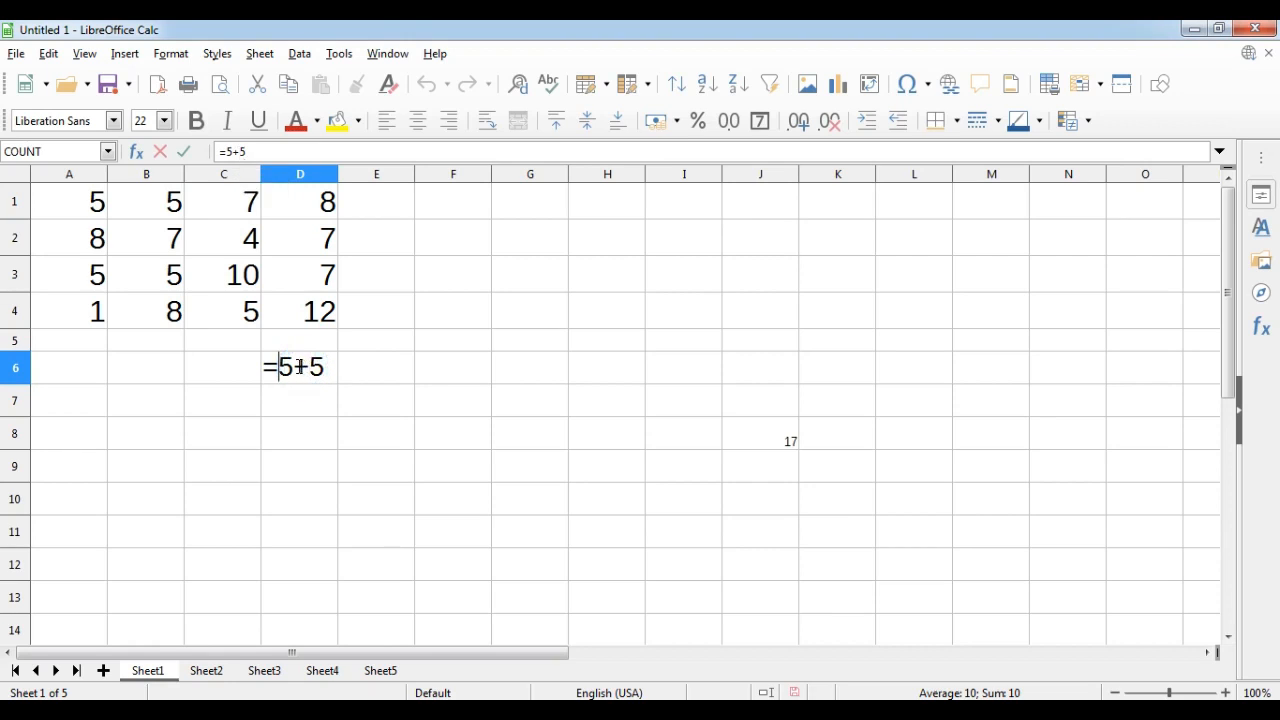
double_click(301, 368)
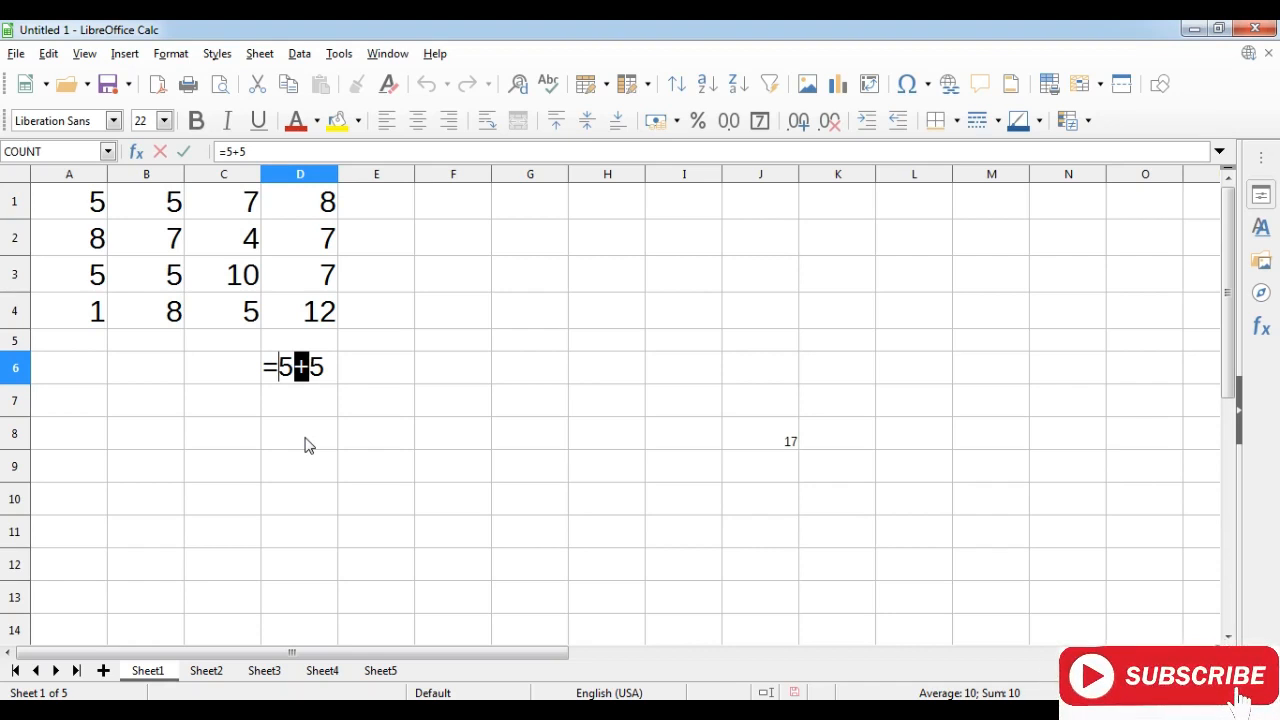
key("Return")
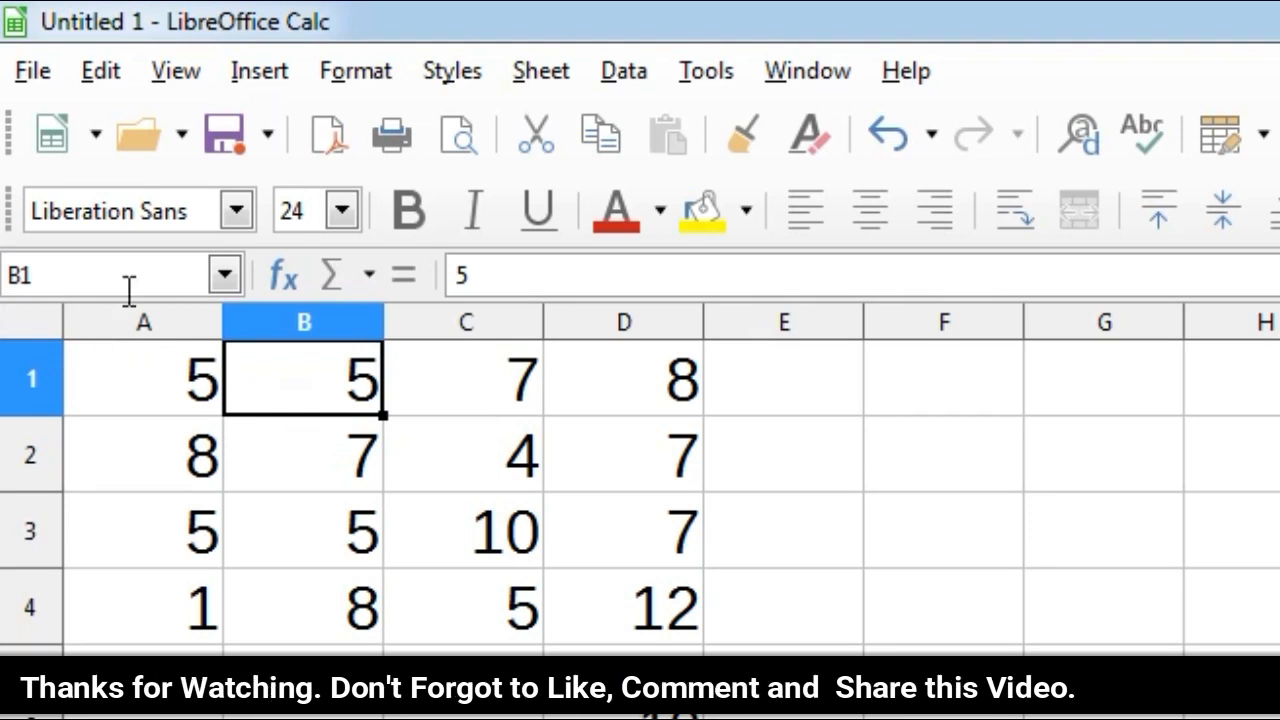
Build the formula =B2+D4 in cell F1 by referencing cells B2 and D4.
left_click(625, 600)
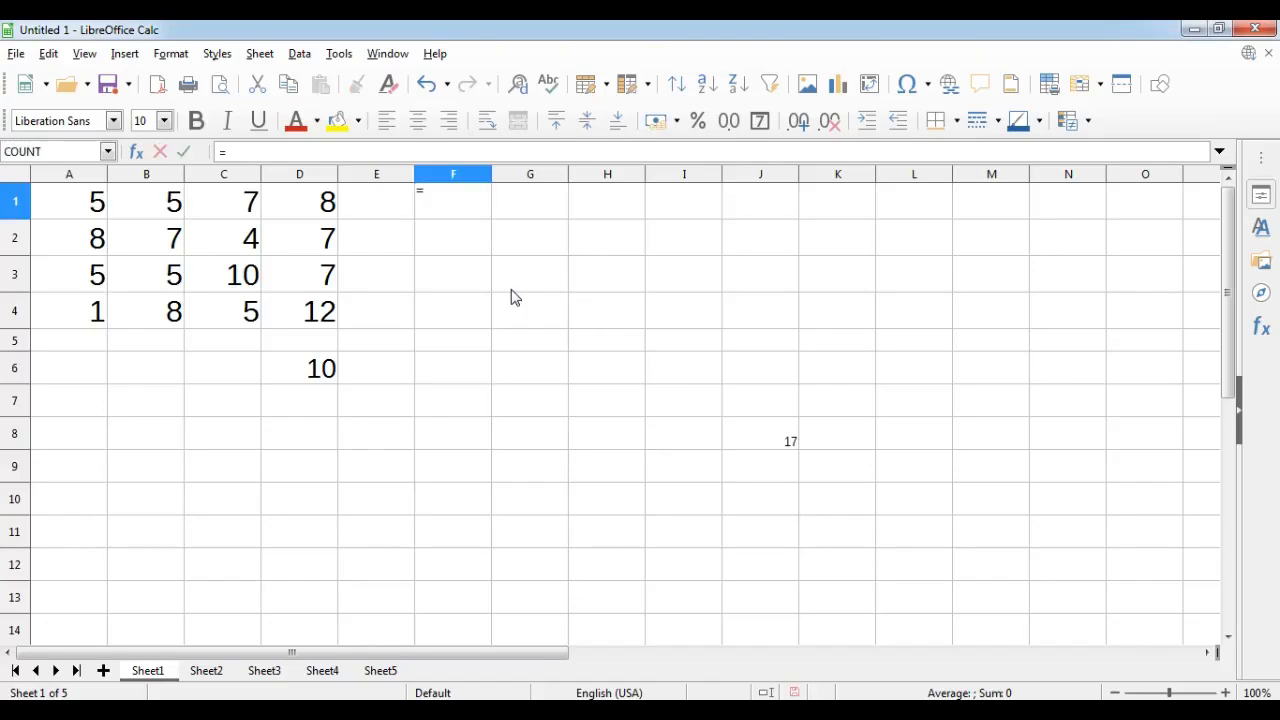
type("su")
key("BackSpace")
key("BackSpace")
left_click(163, 242)
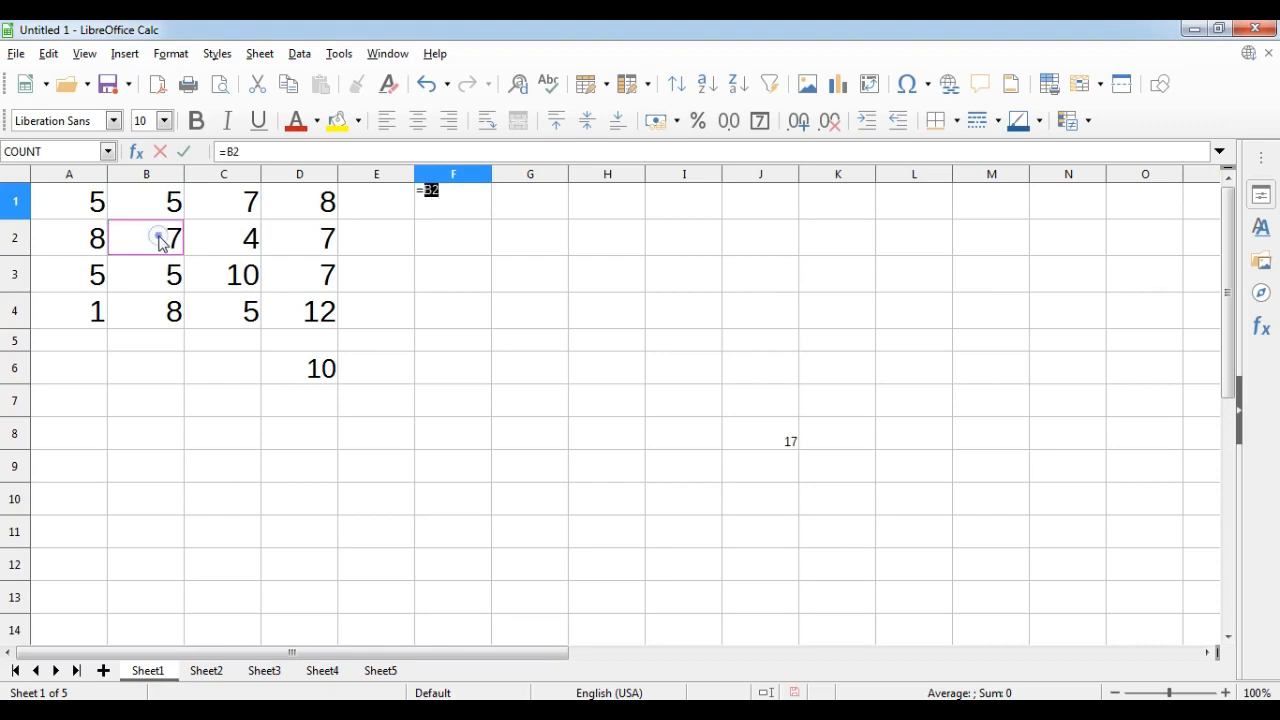
left_click(444, 192)
left_click(308, 316)
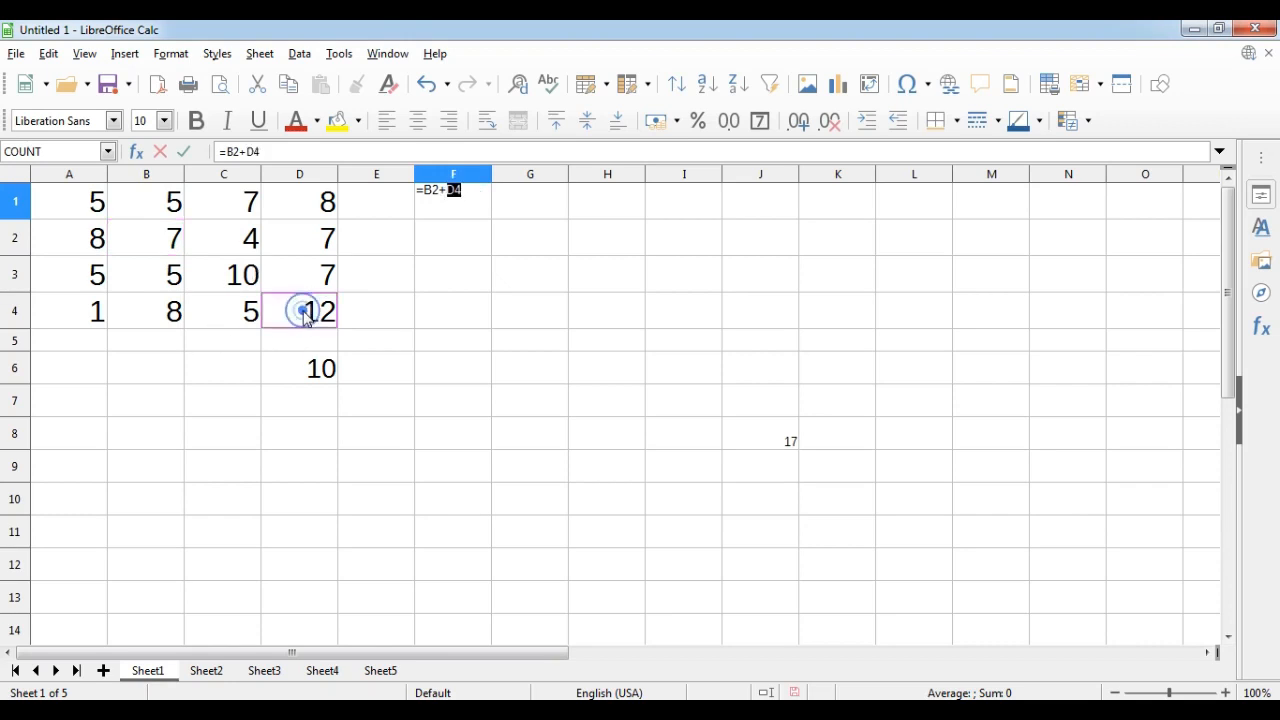
left_click(471, 187)
key("Return")
left_click(477, 188)
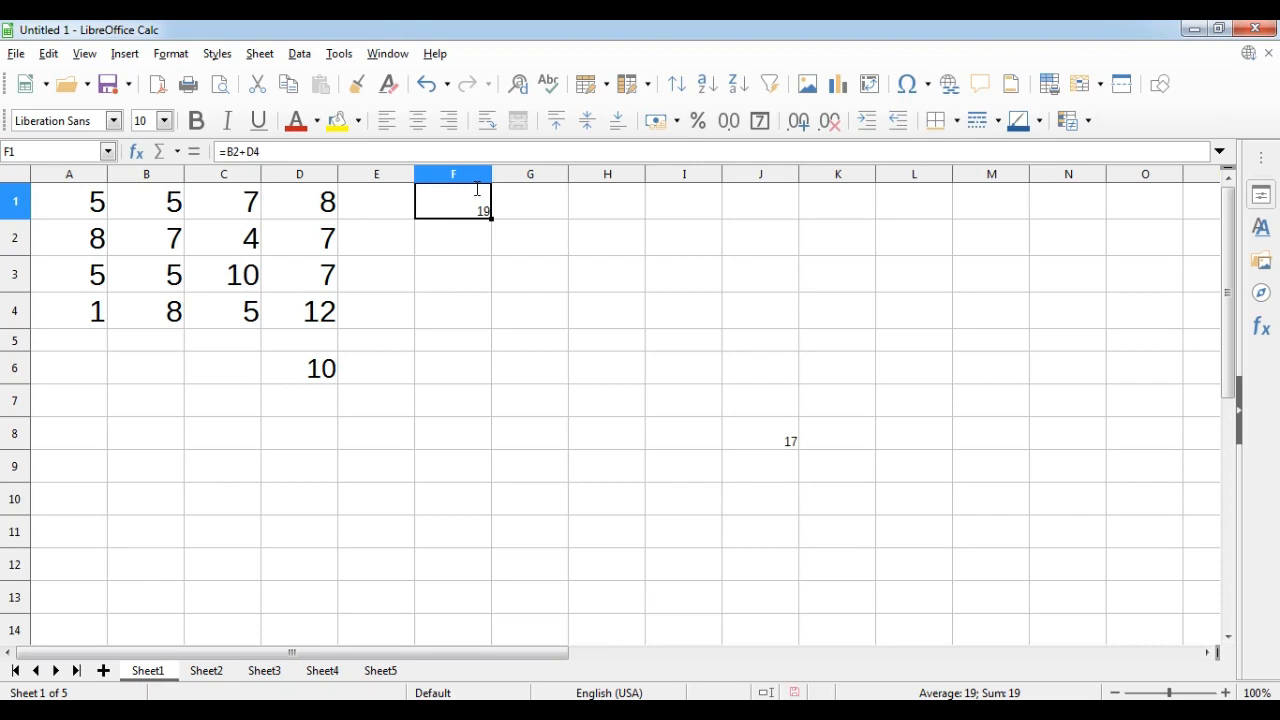
double_click(295, 368)
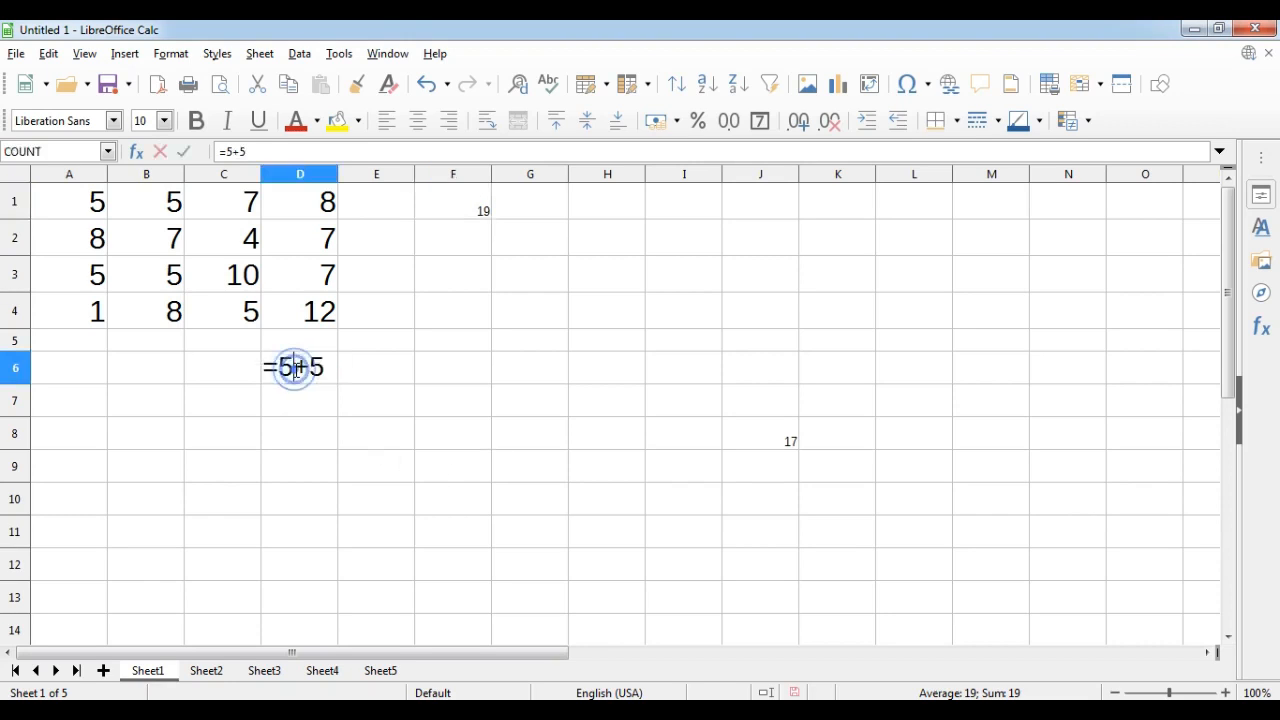
left_click(279, 366)
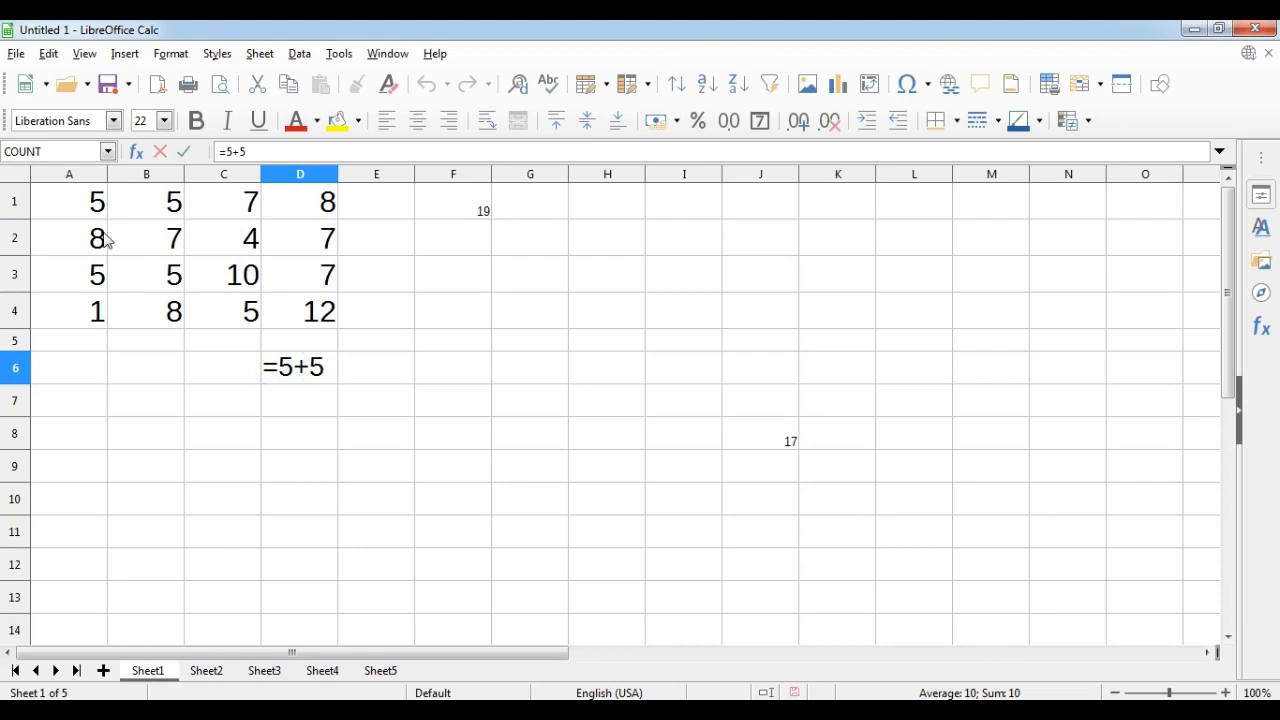
left_click(309, 406)
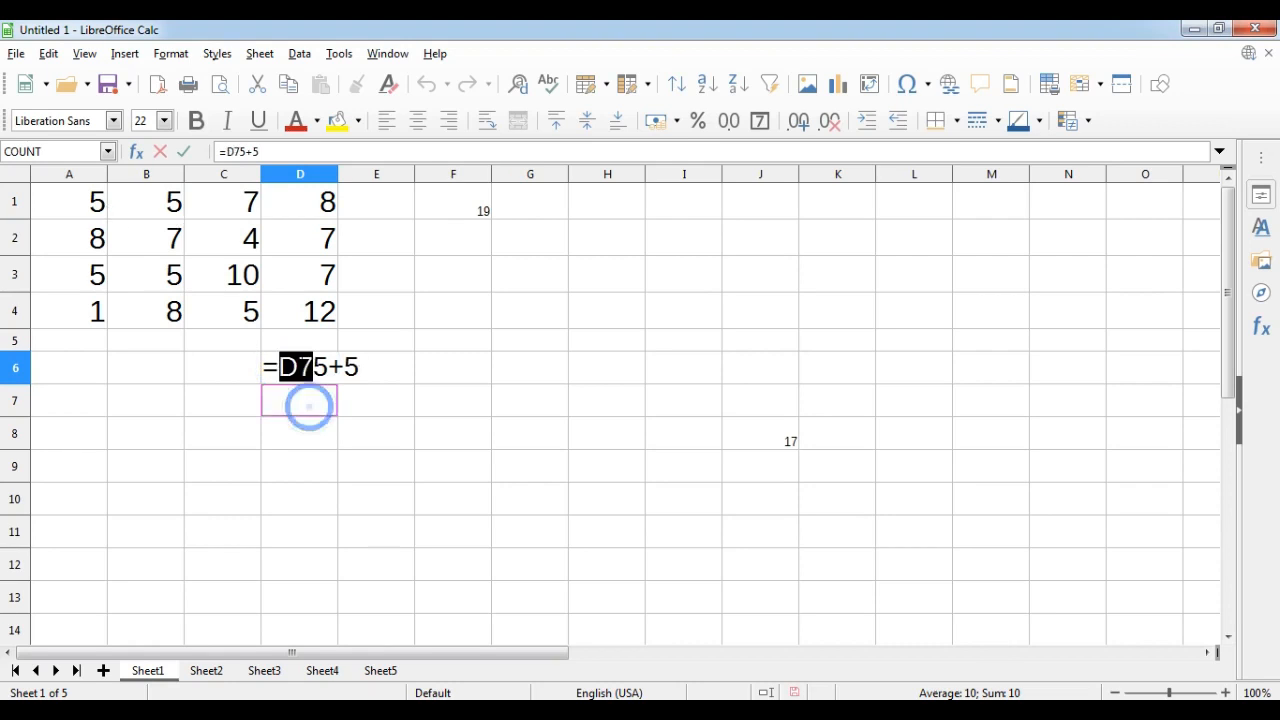
key("Escape")
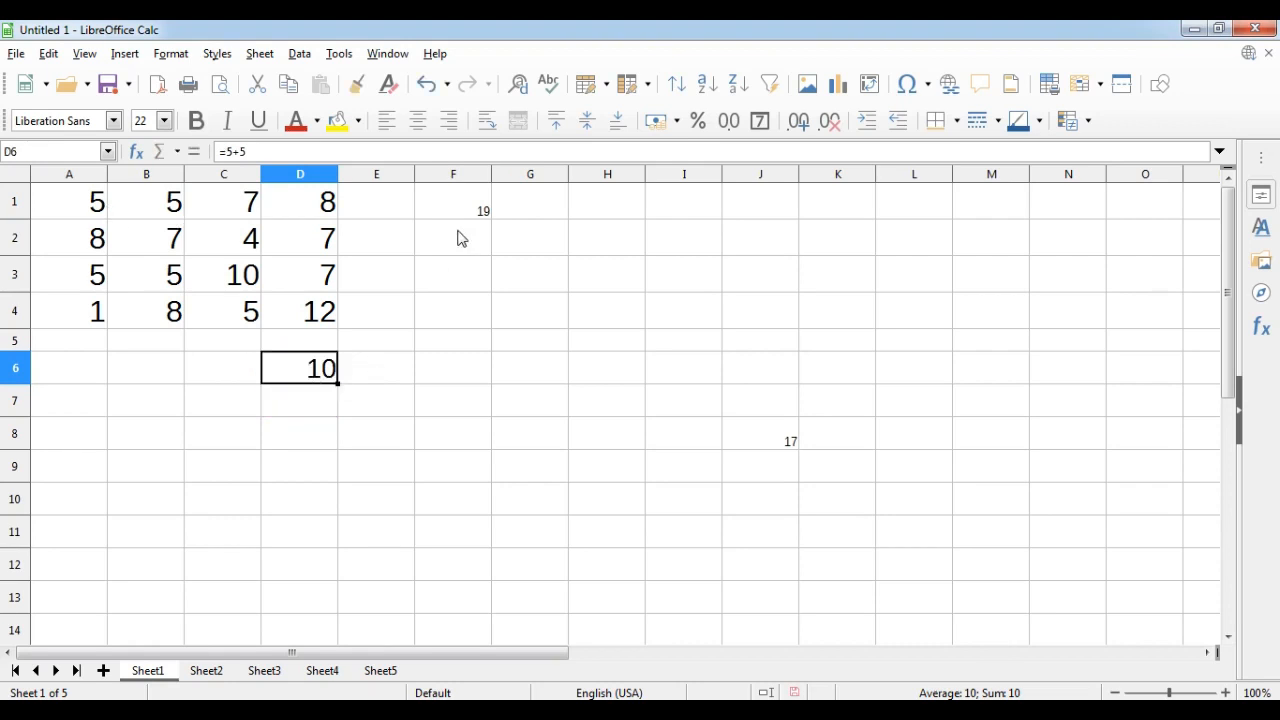
Change the value in cell B2 to 10 and reselect the F1 sum.
left_click(464, 211)
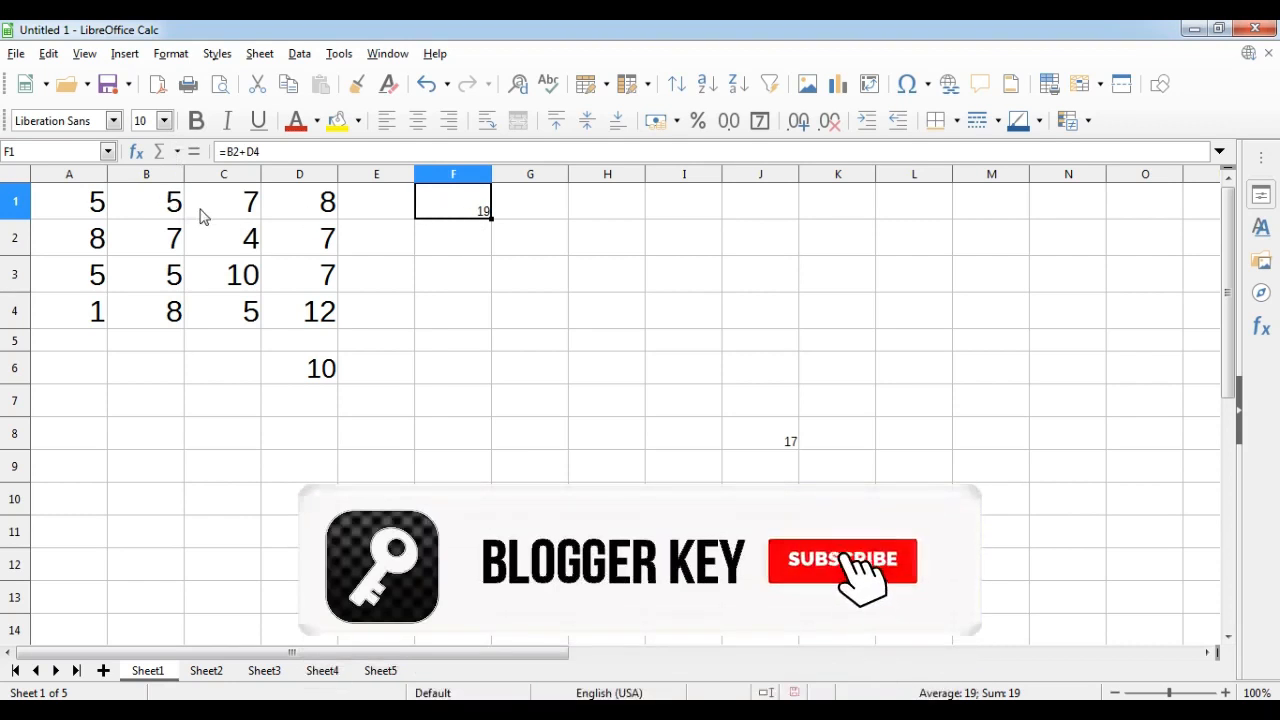
left_click(160, 201)
left_click(160, 238)
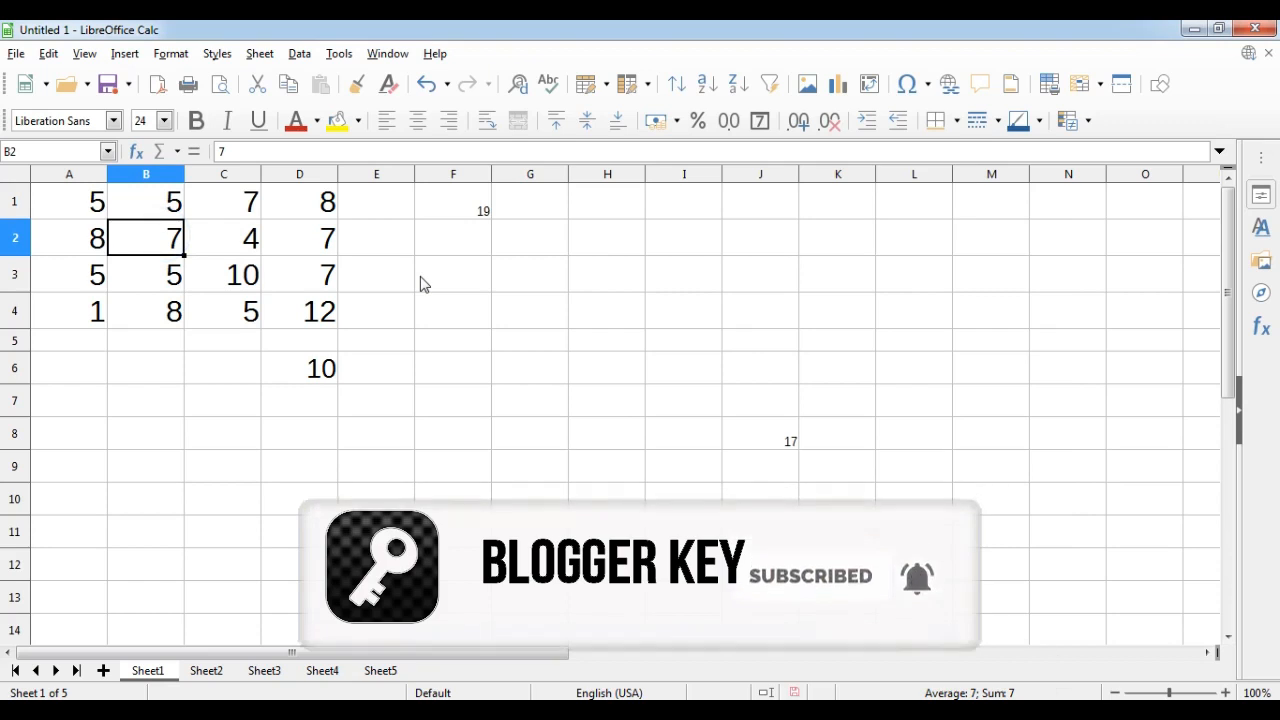
type("10")
key("Return")
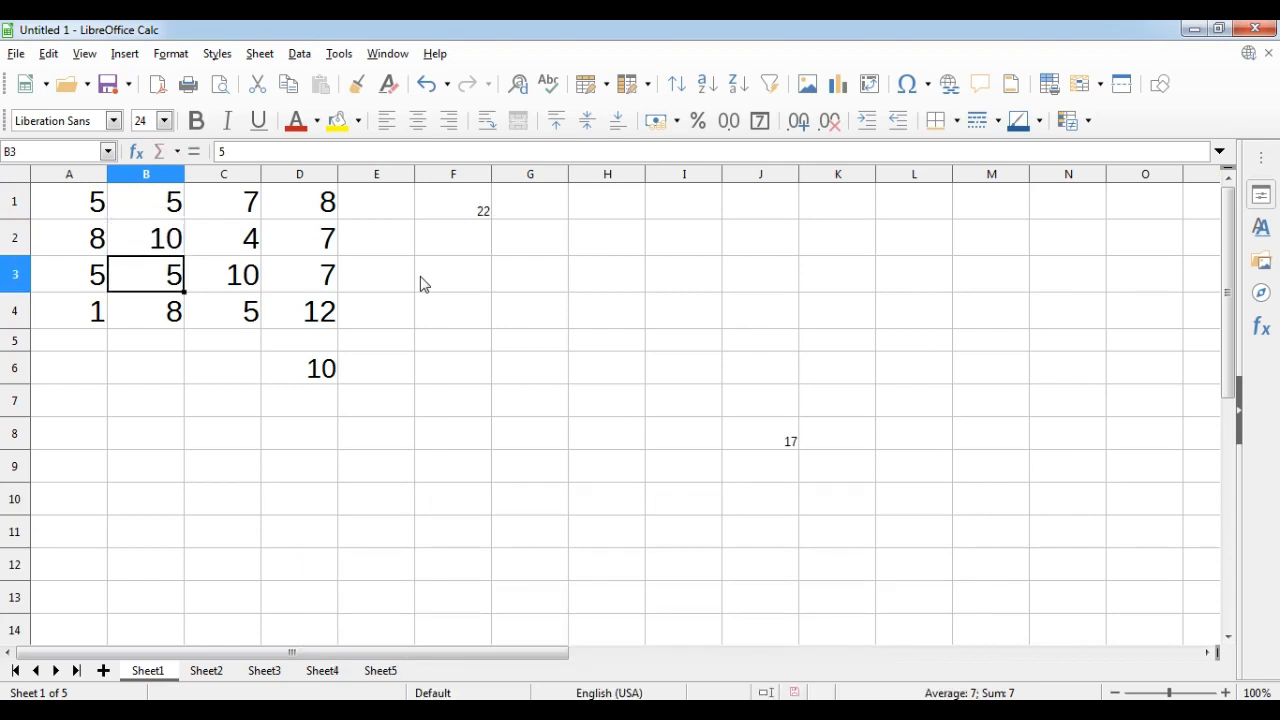
left_click(181, 246)
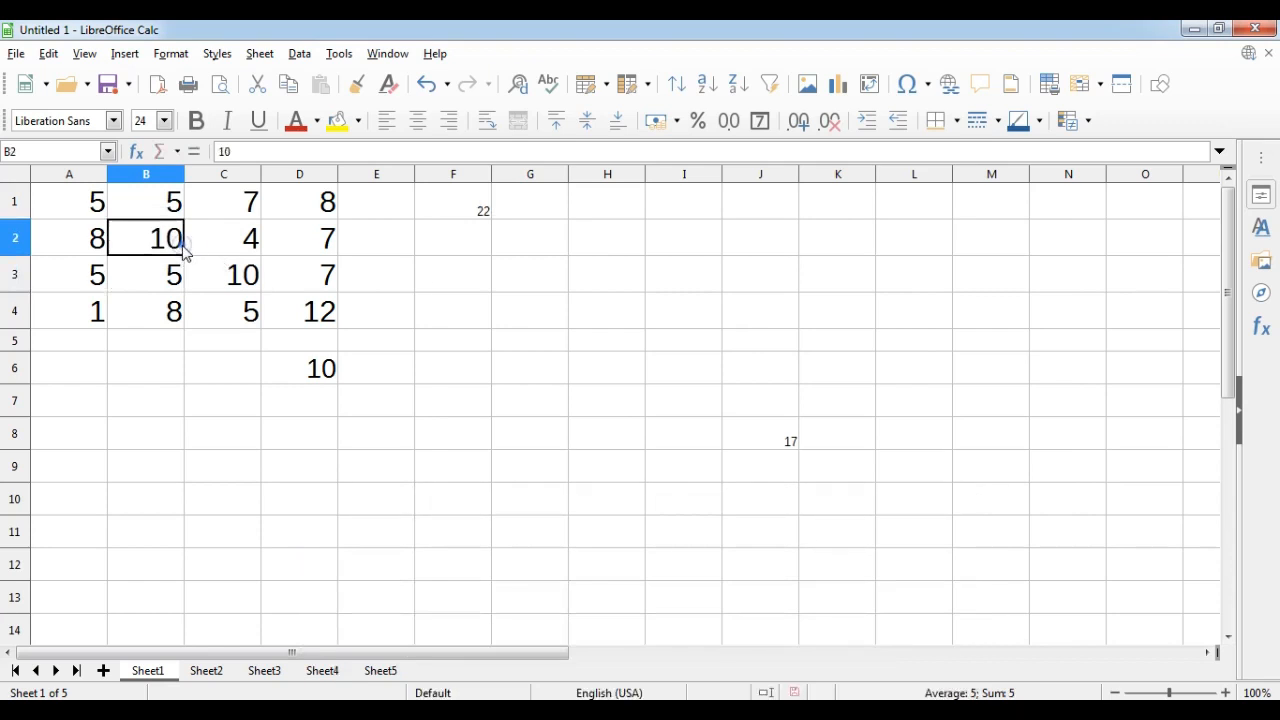
left_click(457, 216)
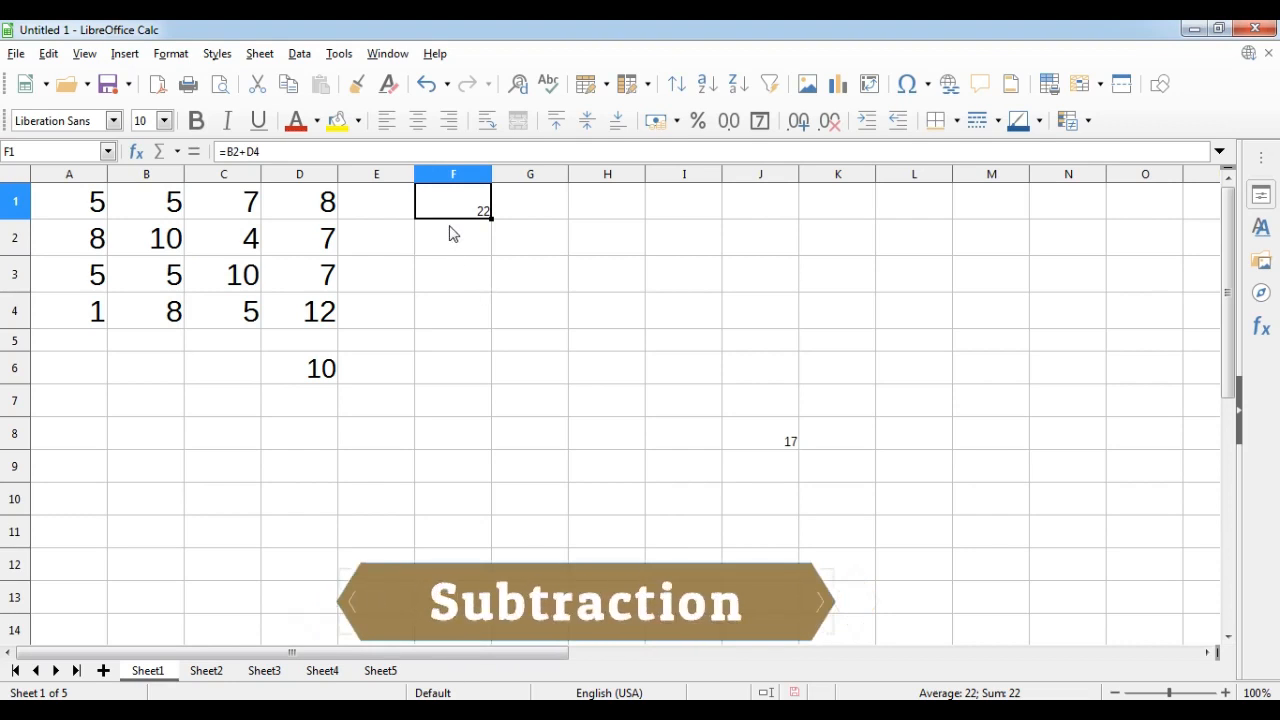
Enter the subtraction formula =A1-B1 in cell F3.
left_click(457, 277)
type("=")
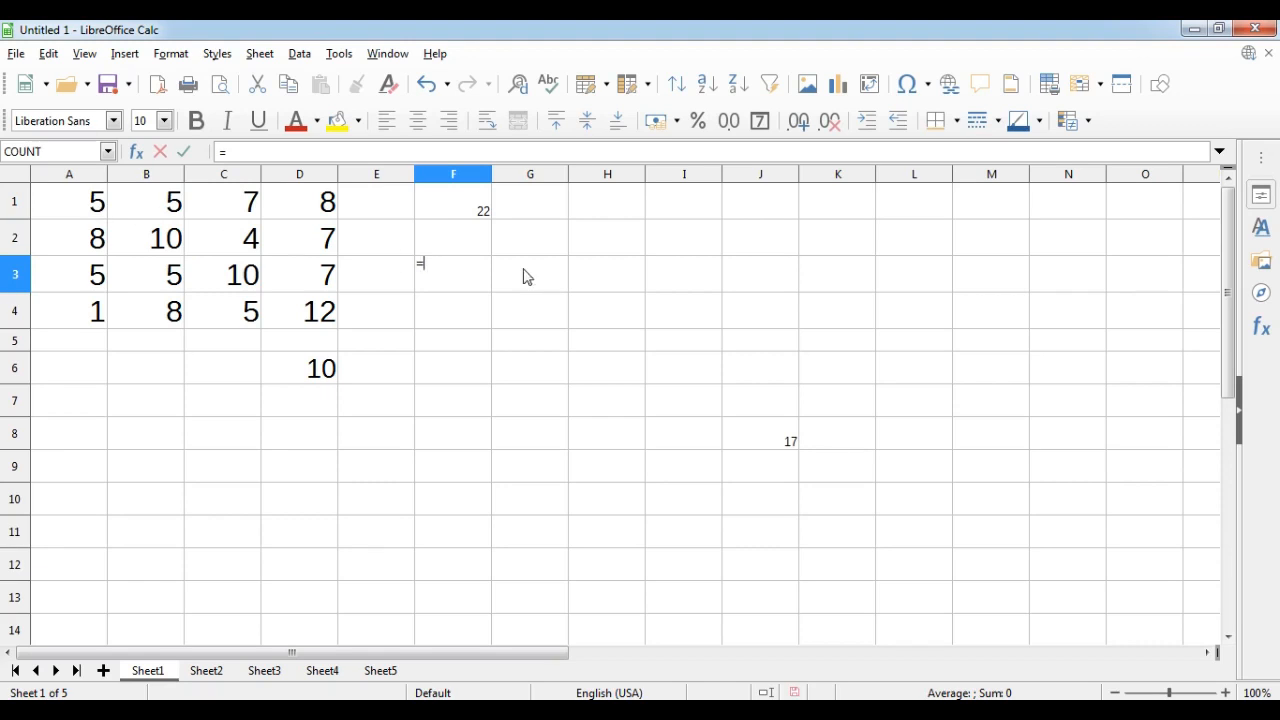
left_click(69, 203)
left_click(443, 266)
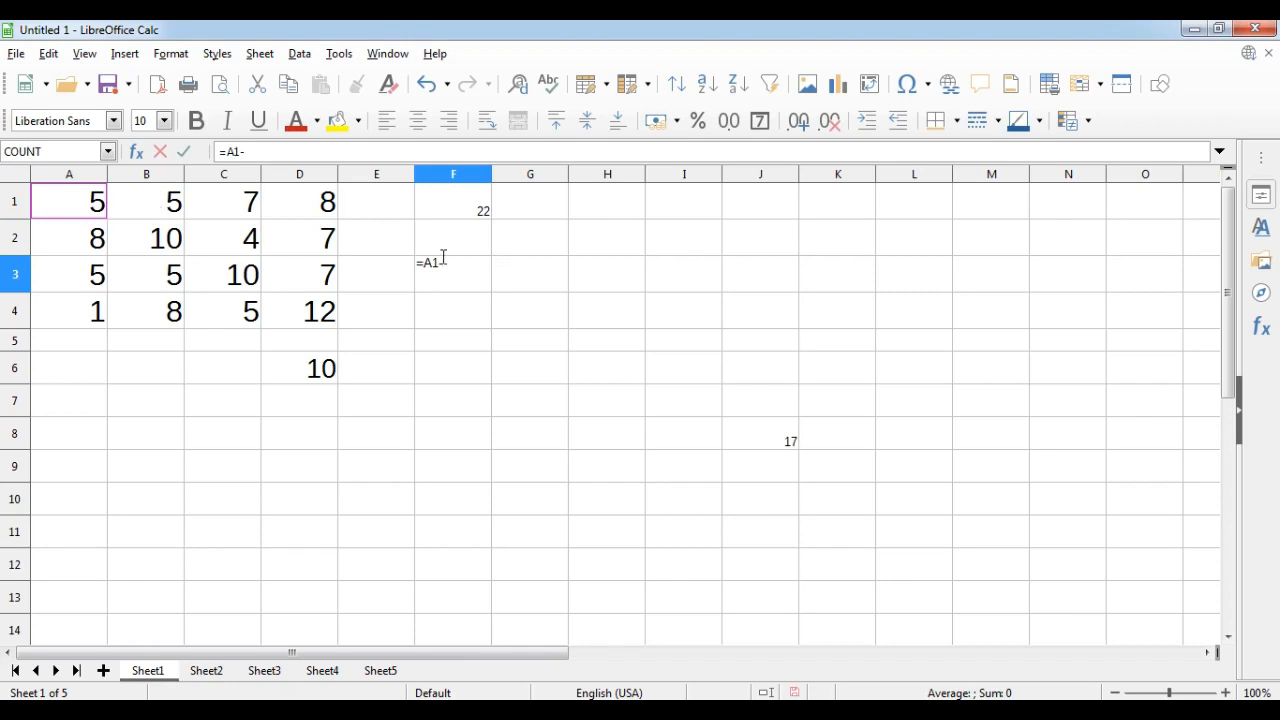
type("b1")
key("BackSpace")
key("BackSpace")
type("b1")
key("Return")
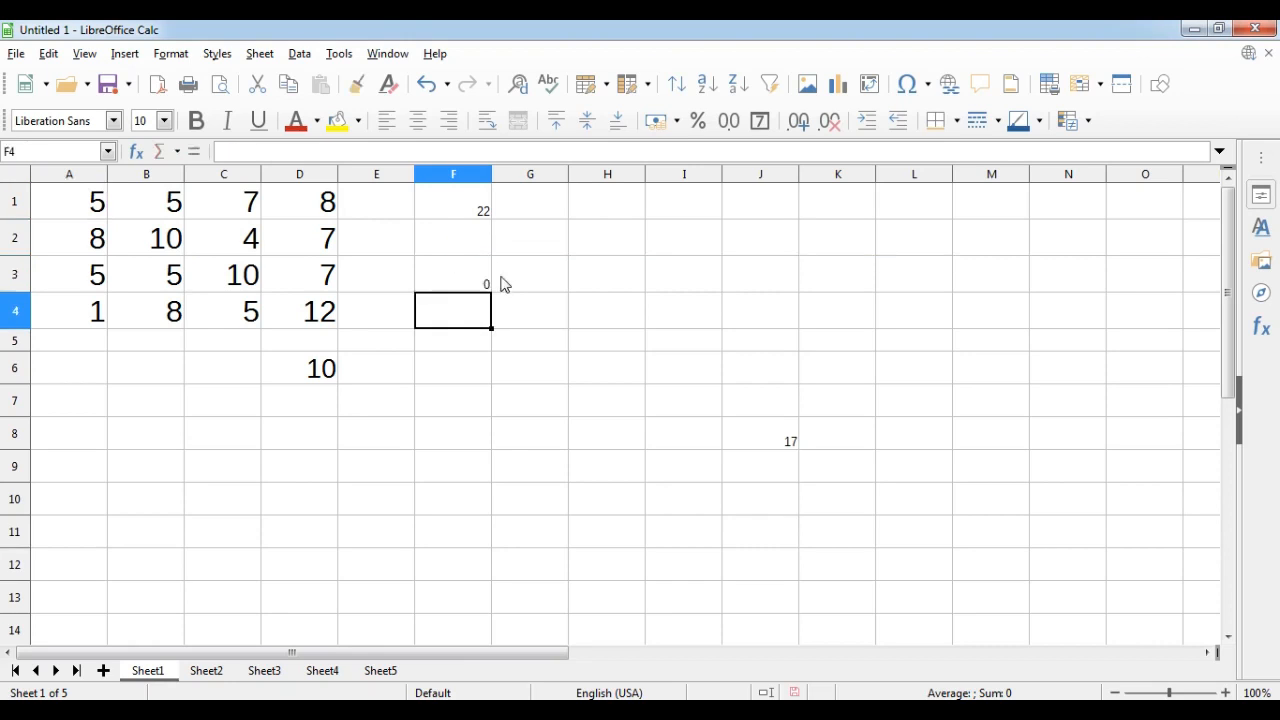
key("Up")
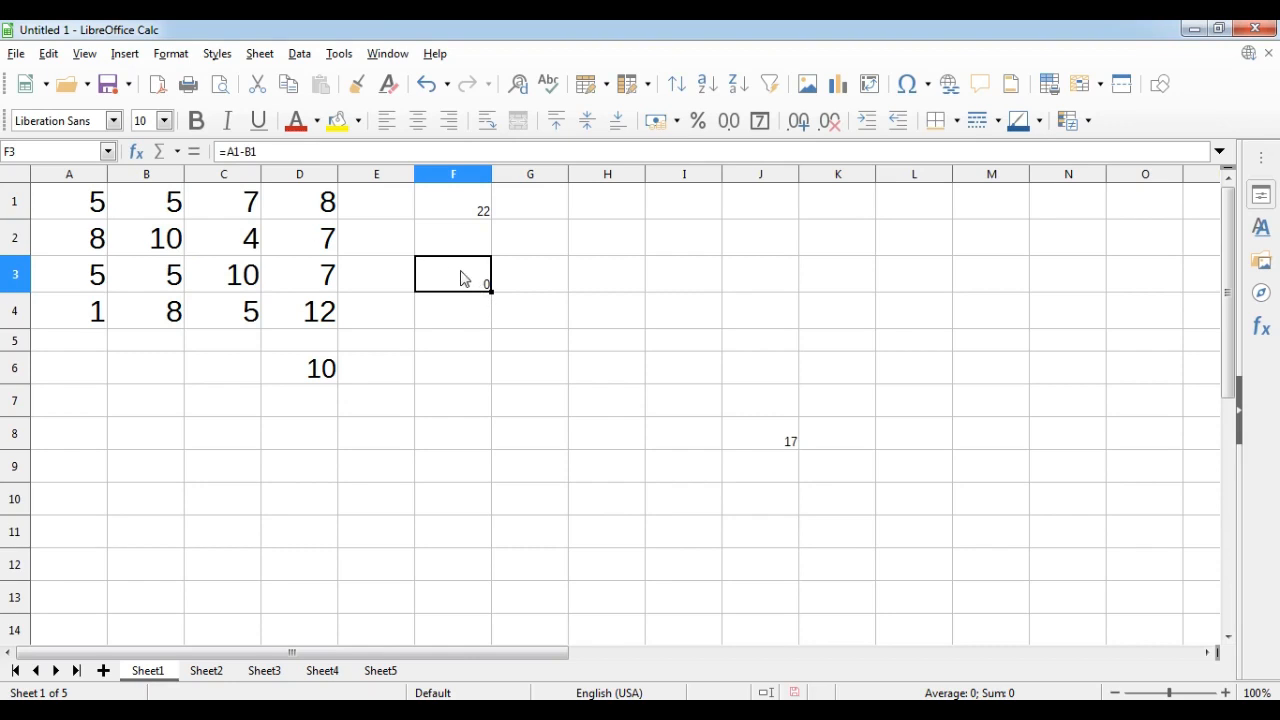
Rewrite F3's formula as =B2-B3.
double_click(452, 288)
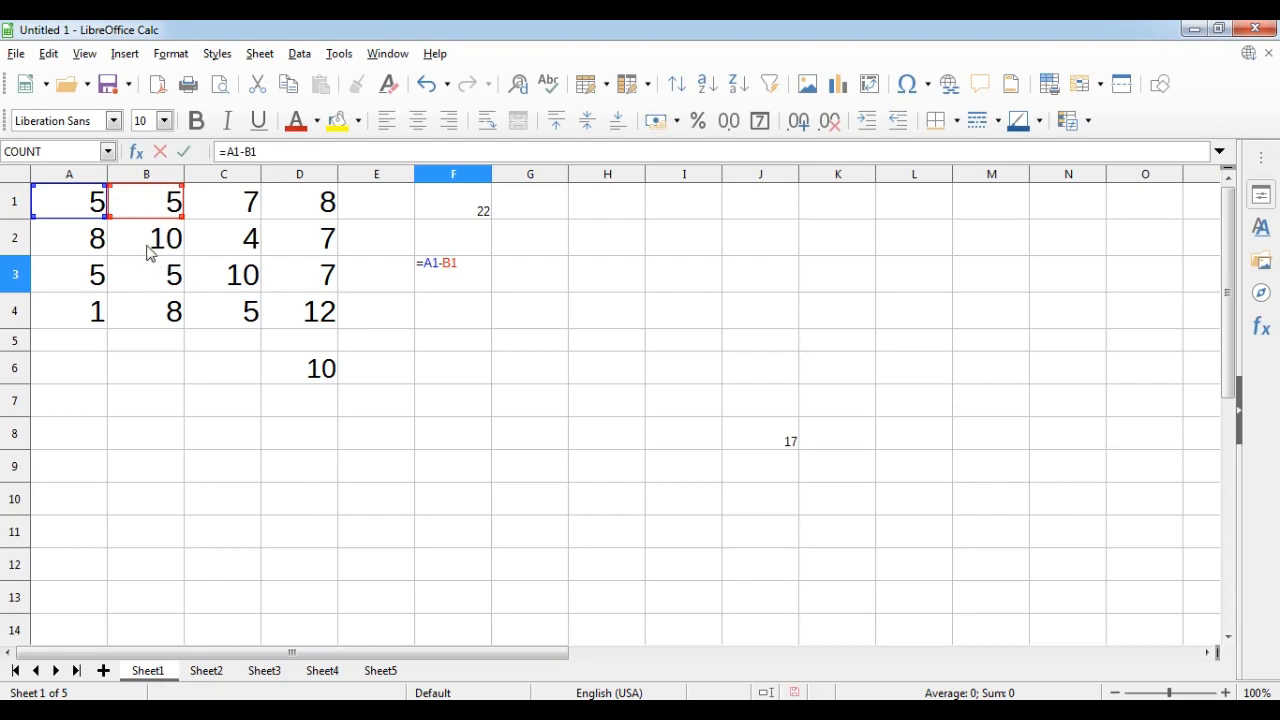
key("BackSpace")
key("BackSpace")
key("BackSpace")
key("BackSpace")
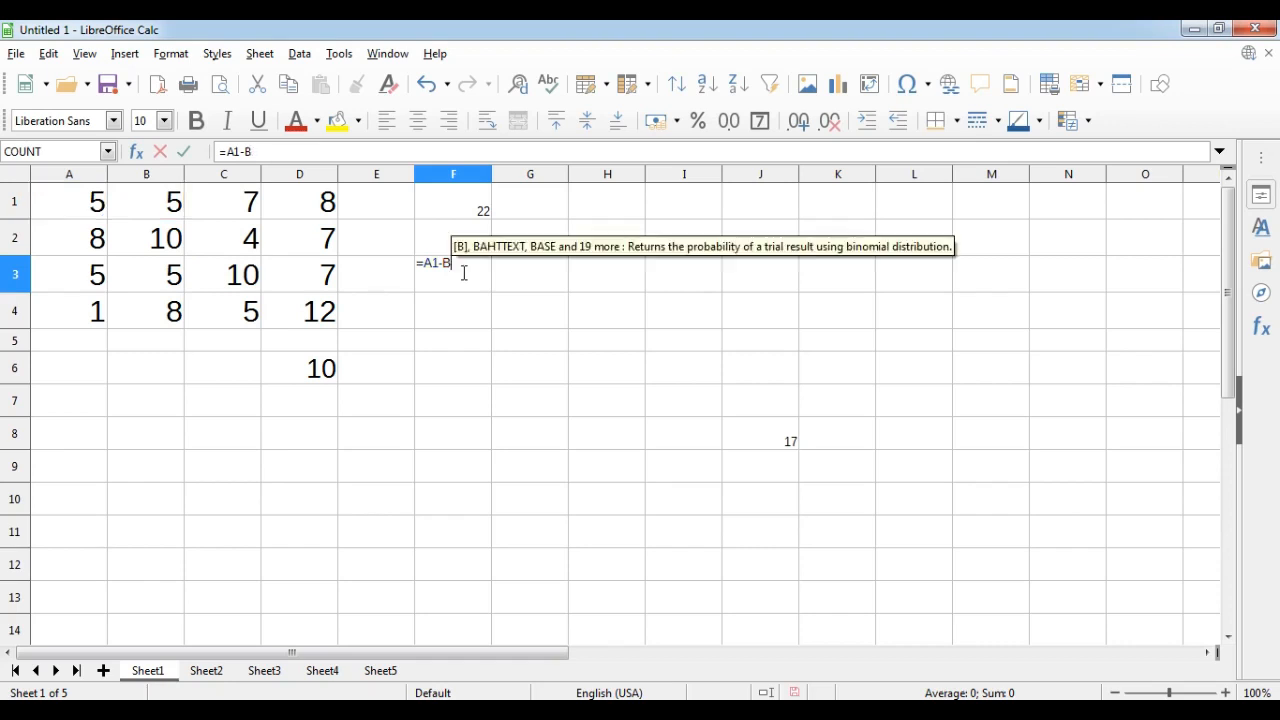
key("BackSpace")
type("b2")
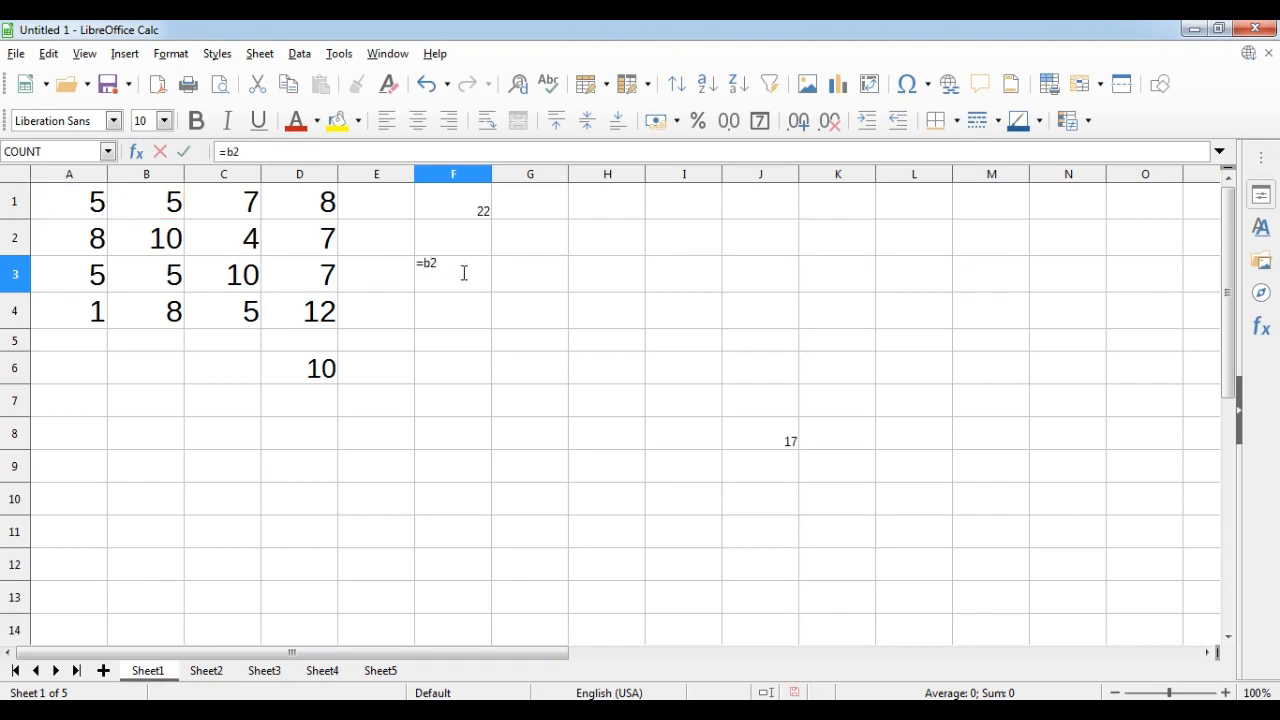
type("-b3")
key("Return")
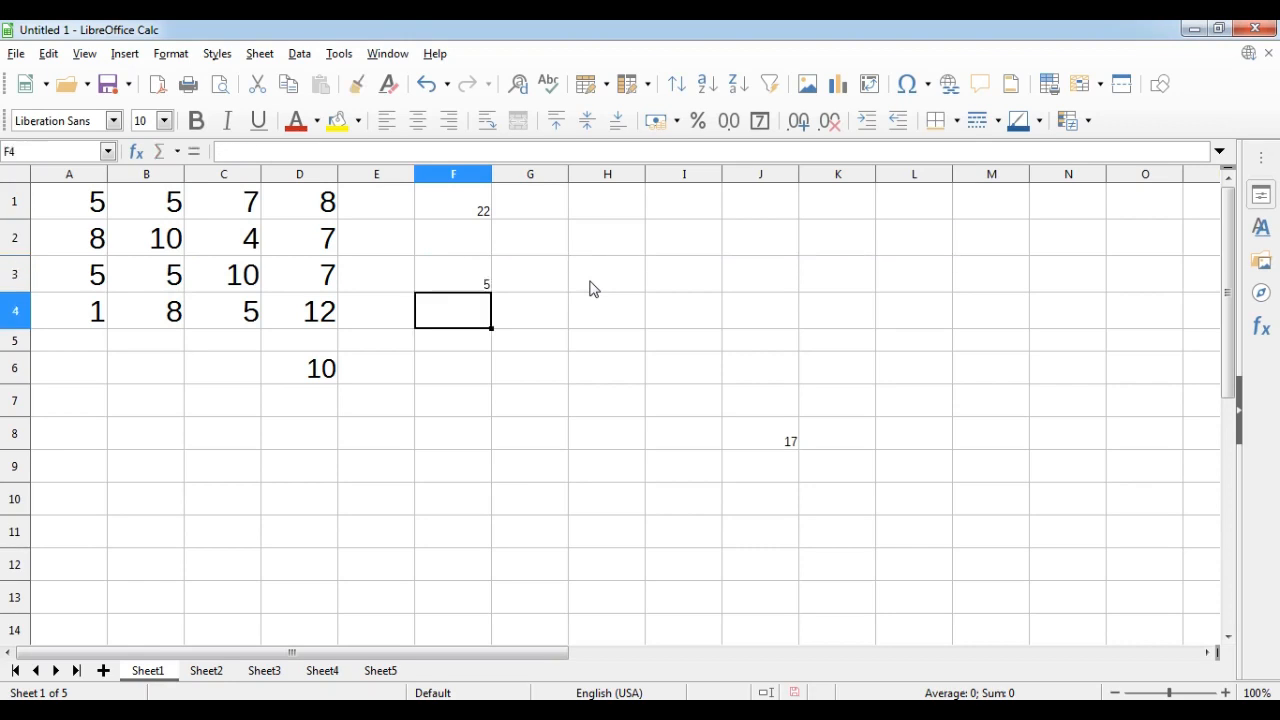
key("Up")
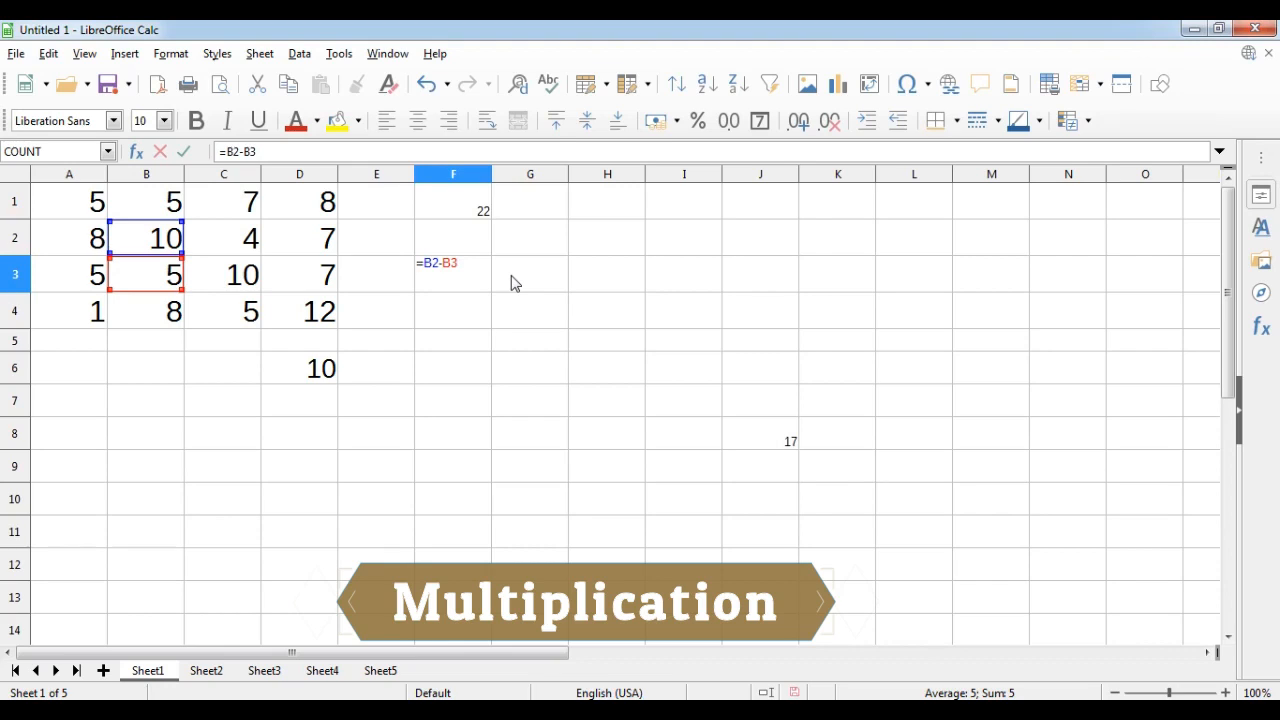
Change F3's formula to the multiplication =B2*B3.
key("BackSpace")
type("*")
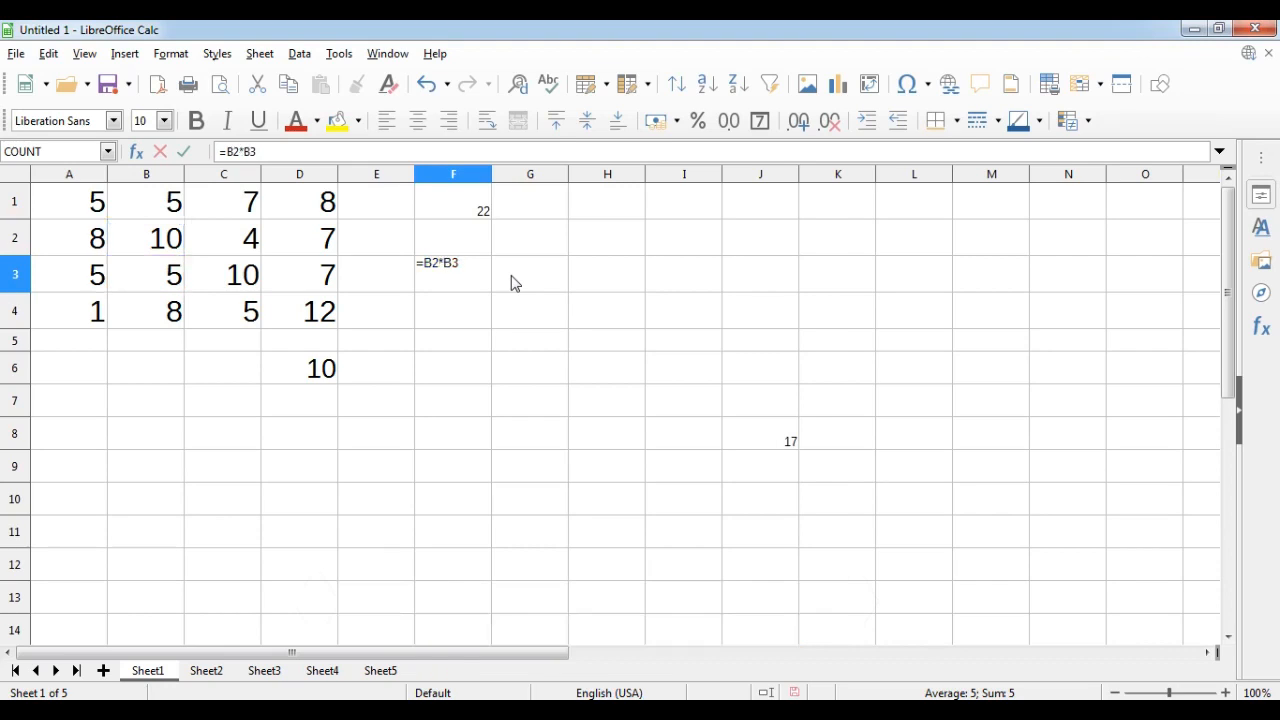
key("Return")
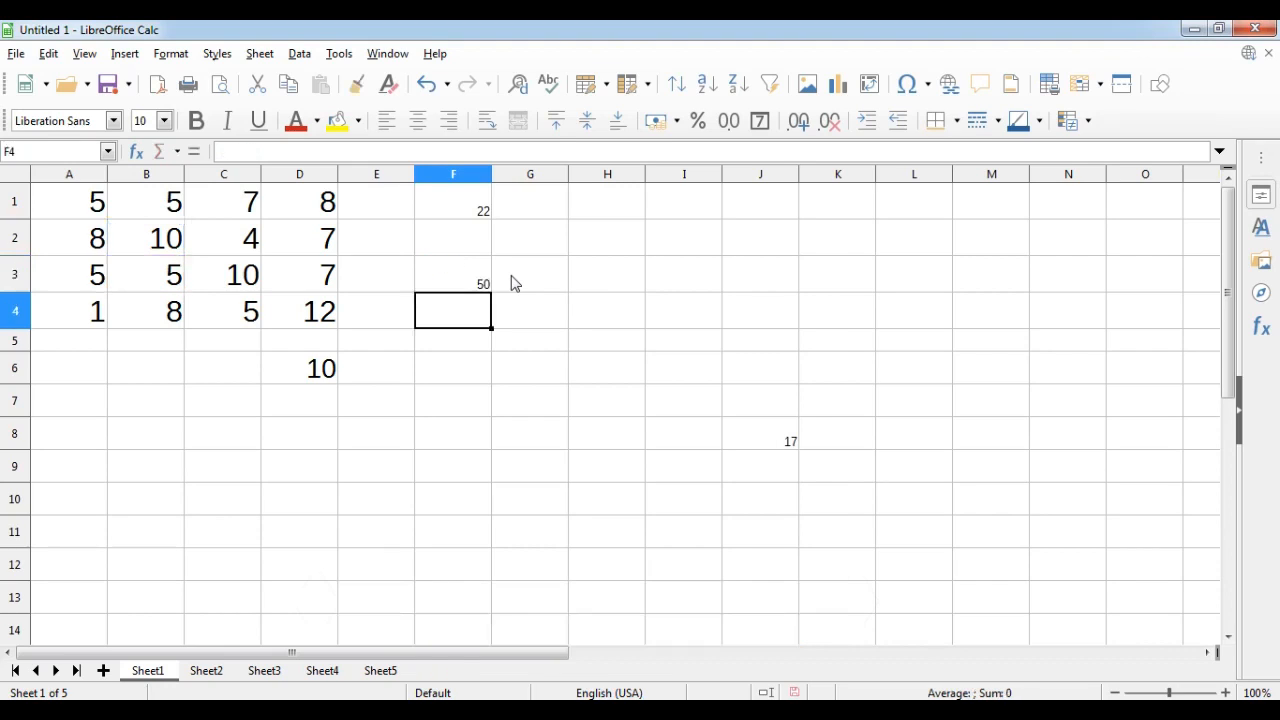
key("Up")
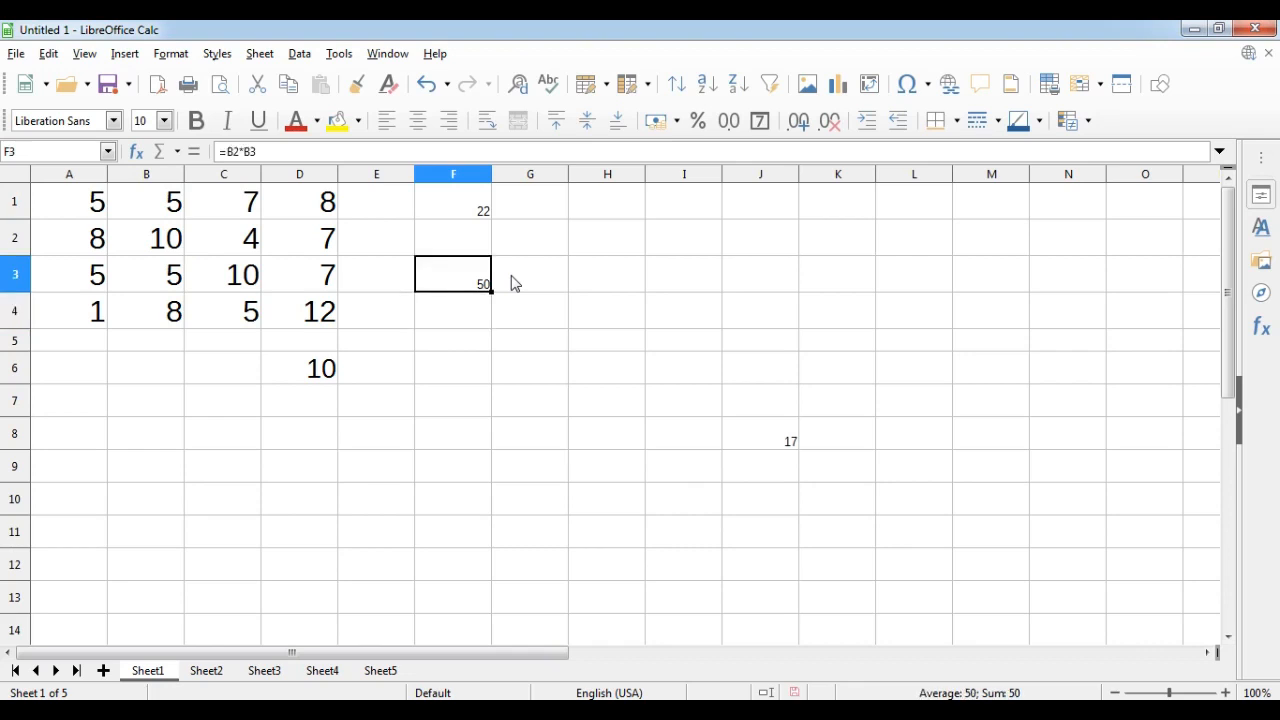
Extend F3's formula to multiply by C2 as well, making it =B2*B3*C2.
double_click(455, 288)
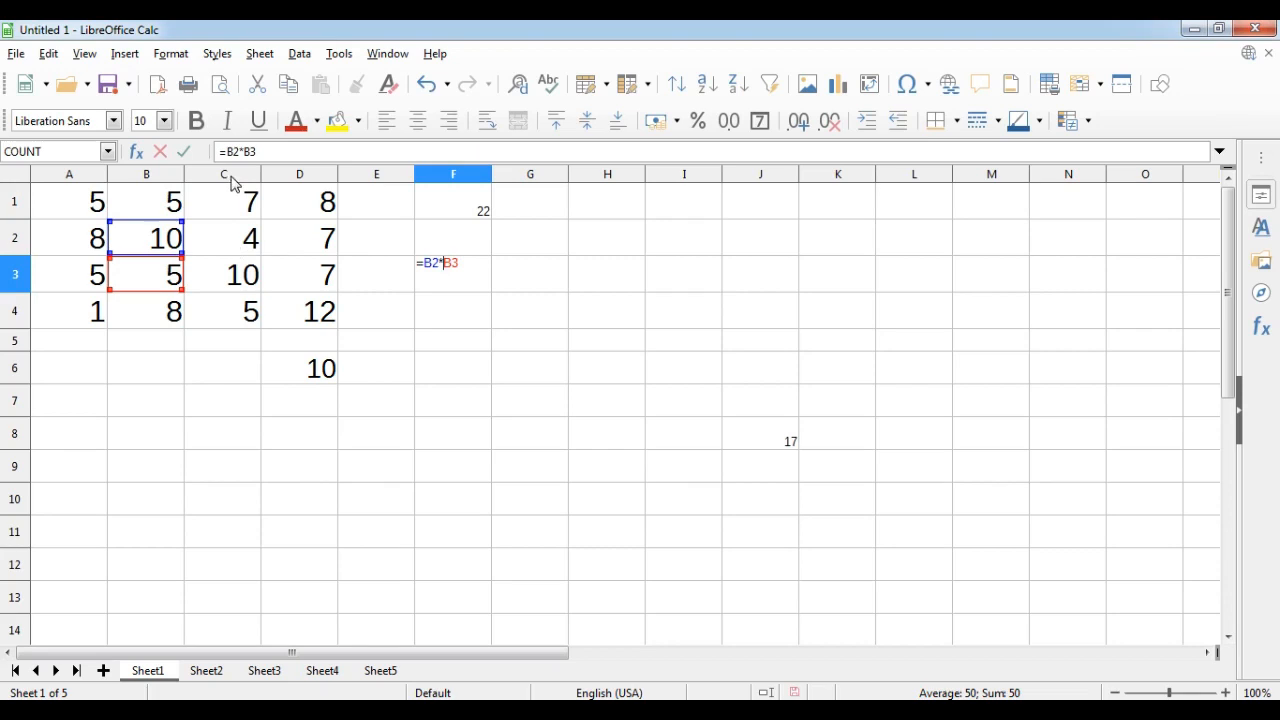
left_click(473, 268)
type("*c2")
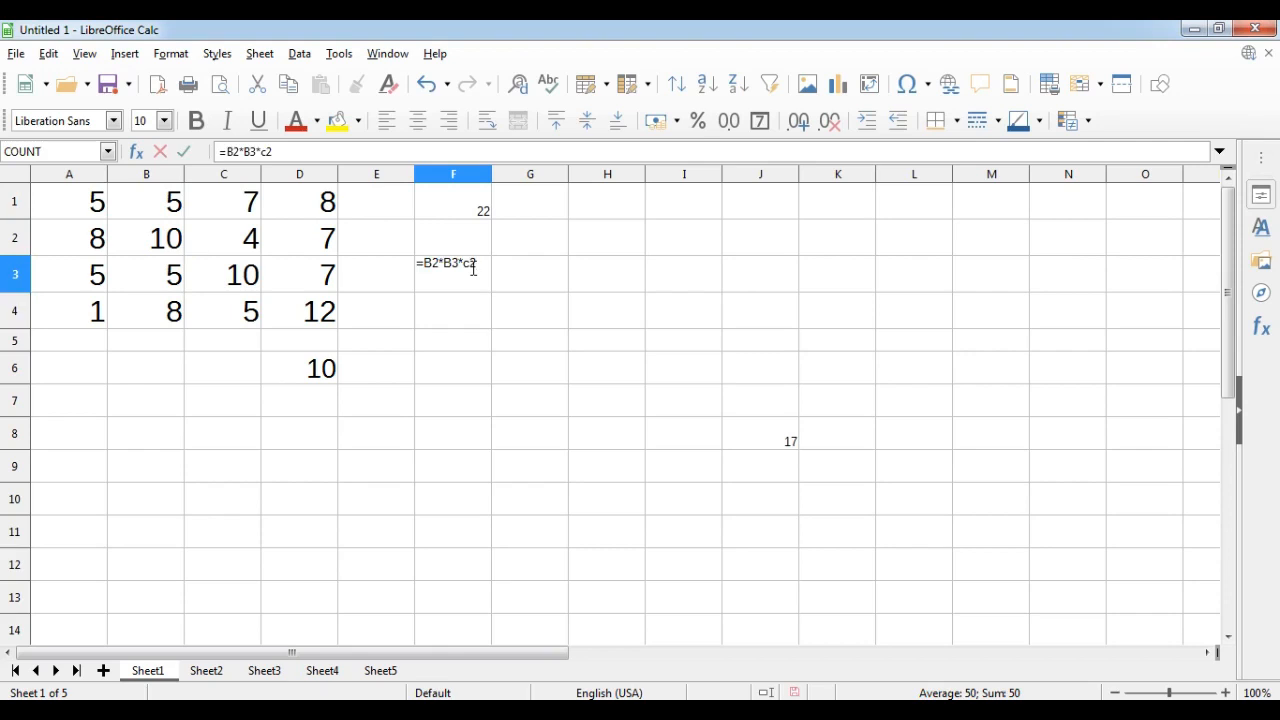
key("Return")
left_click(473, 268)
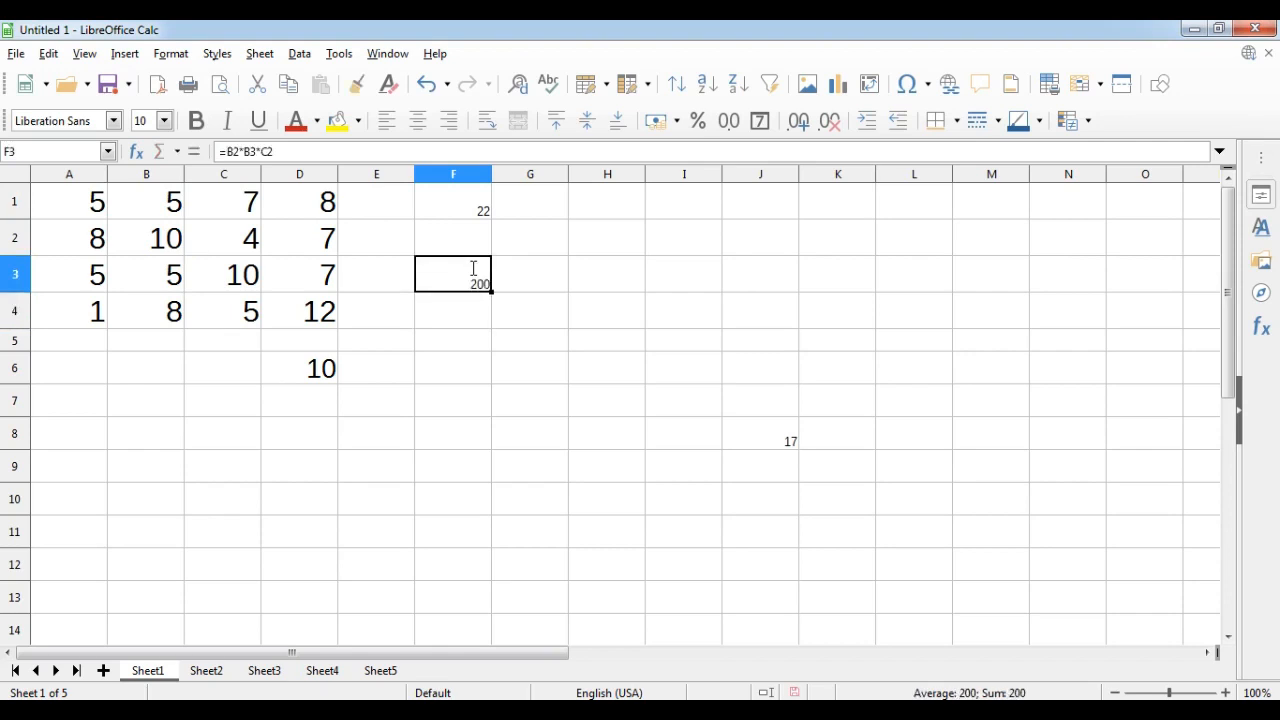
Replace F3's formula with the division =B2/B1.
double_click(449, 266)
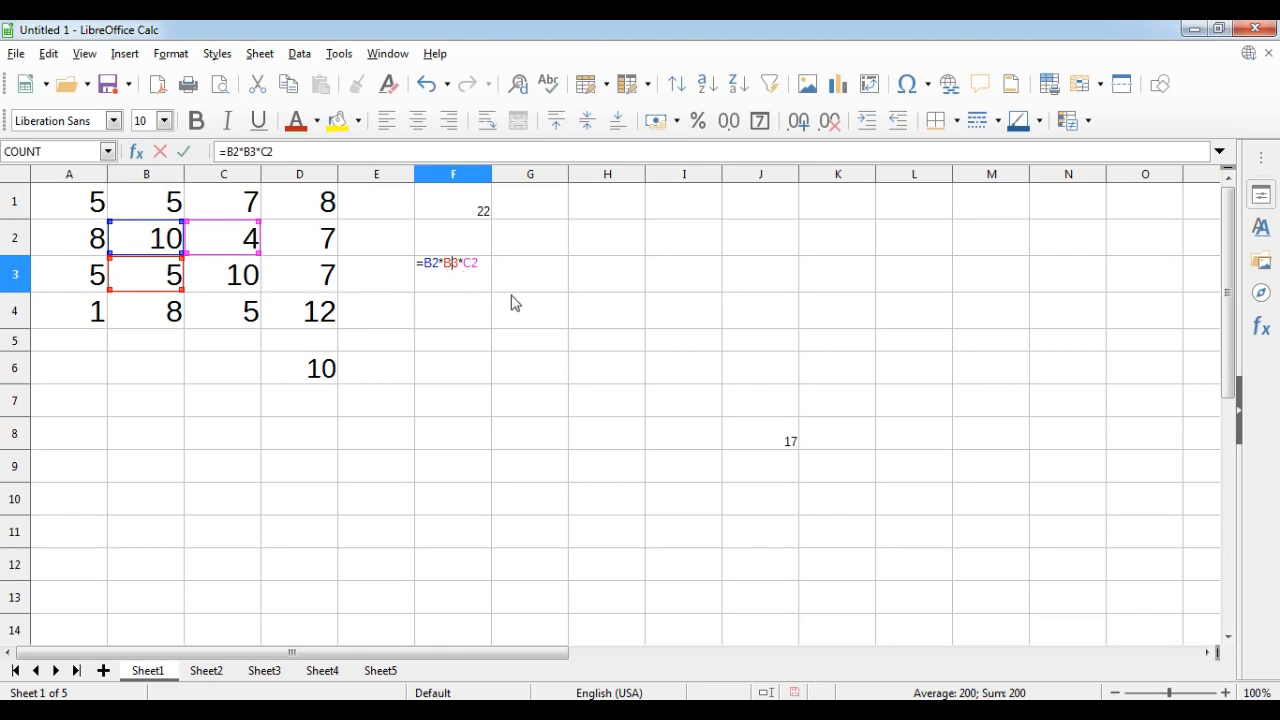
key("Return")
left_click(455, 272)
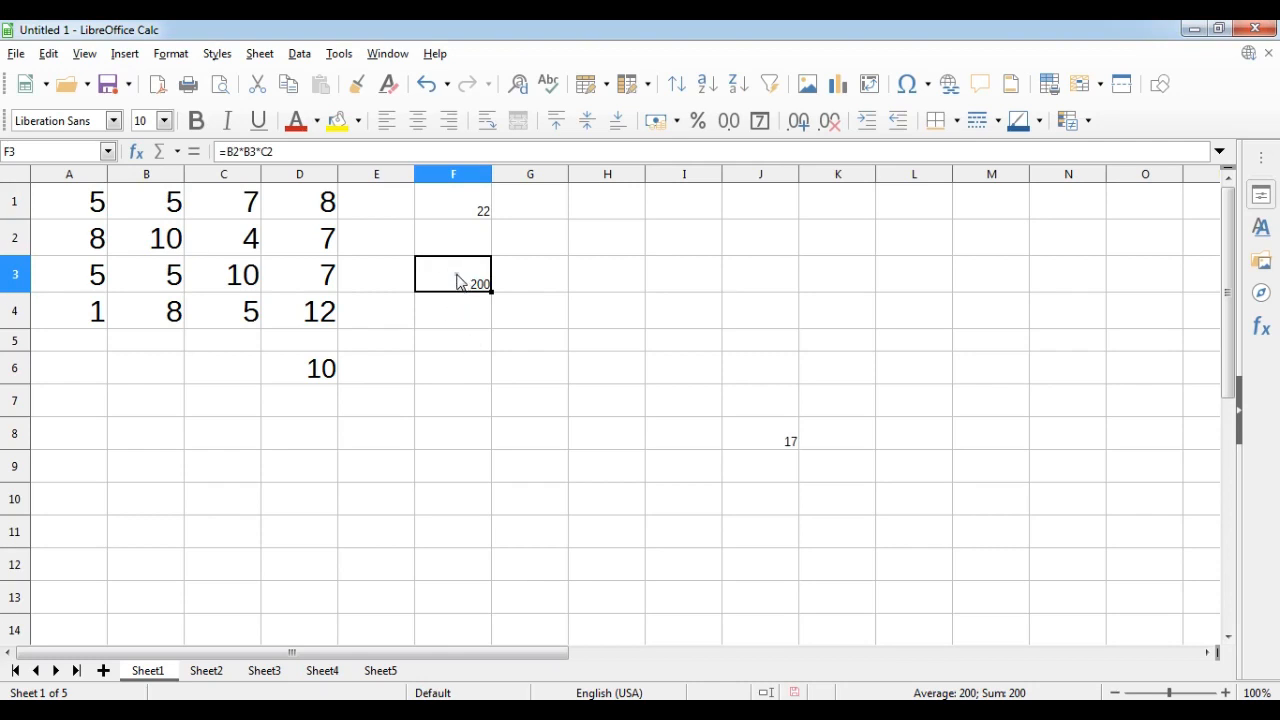
double_click(457, 280)
left_click_drag(438, 265, 491, 265)
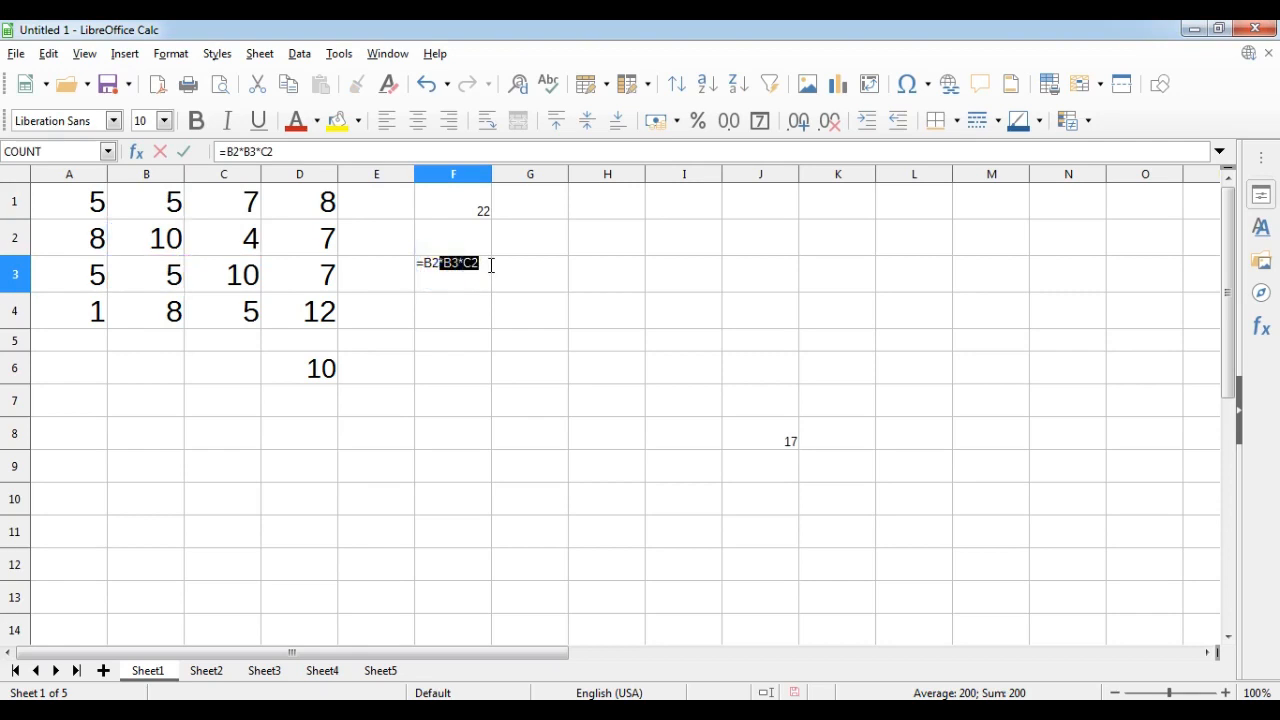
key("BackSpace")
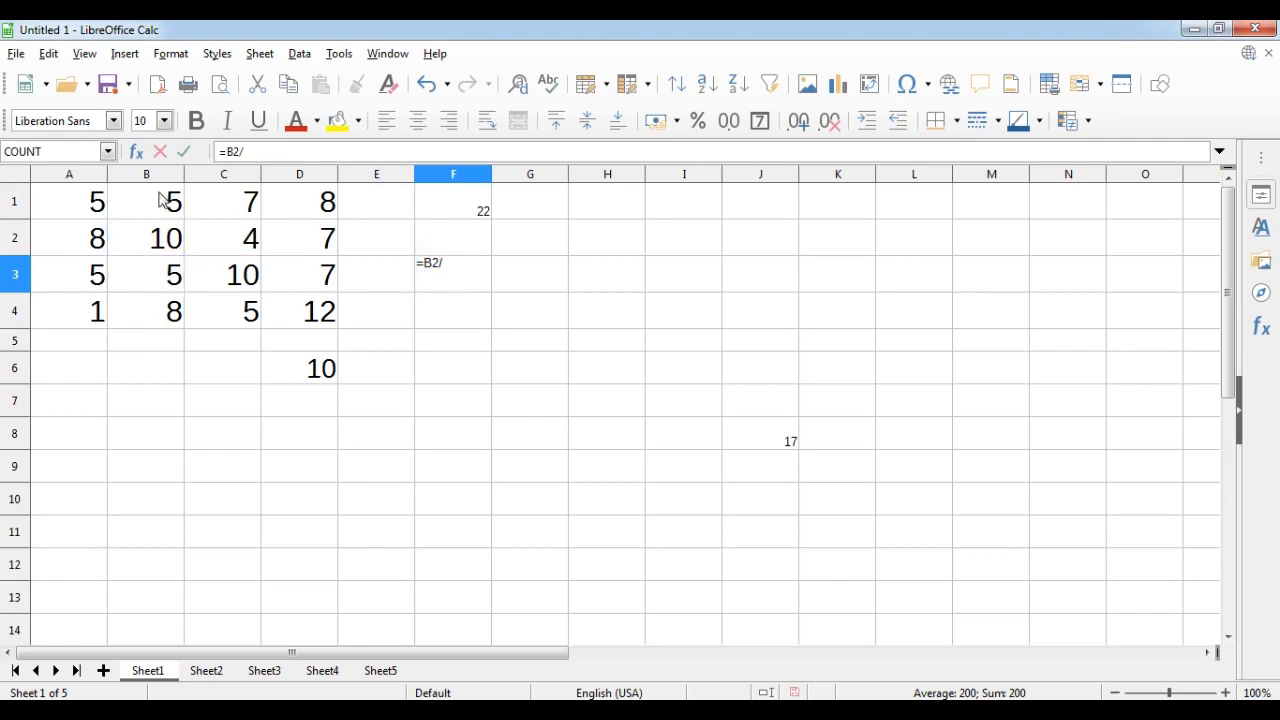
left_click(461, 267)
type("b1")
key("Return")
key("Up")
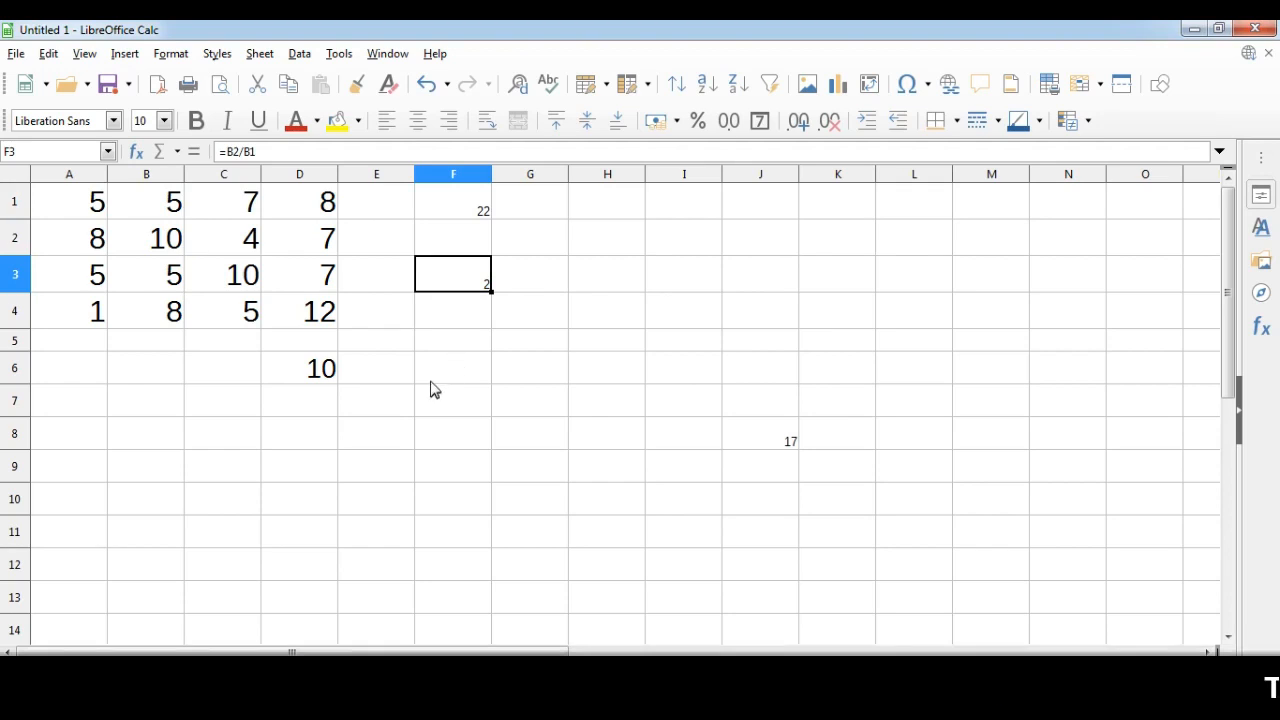
Enter the function =SUM(A1:D1) in cell B8 and select the range A1:D1 to compare its total.
left_click(149, 437)
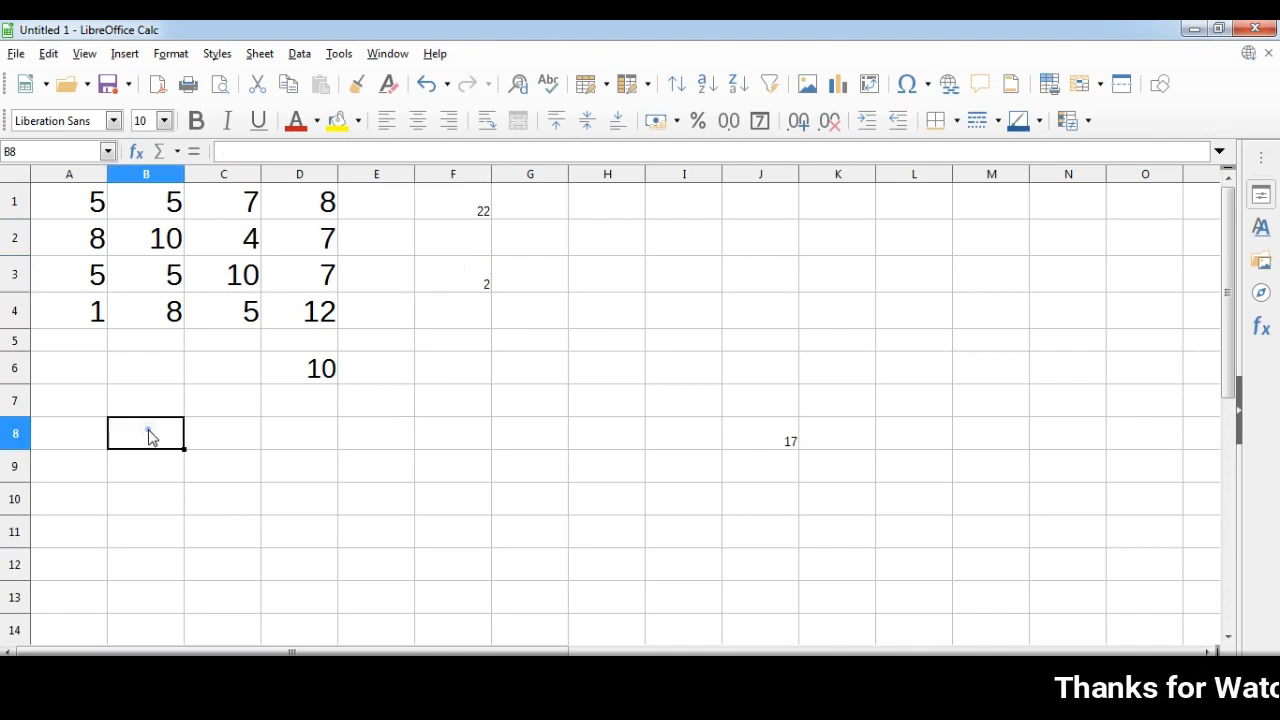
type("=")
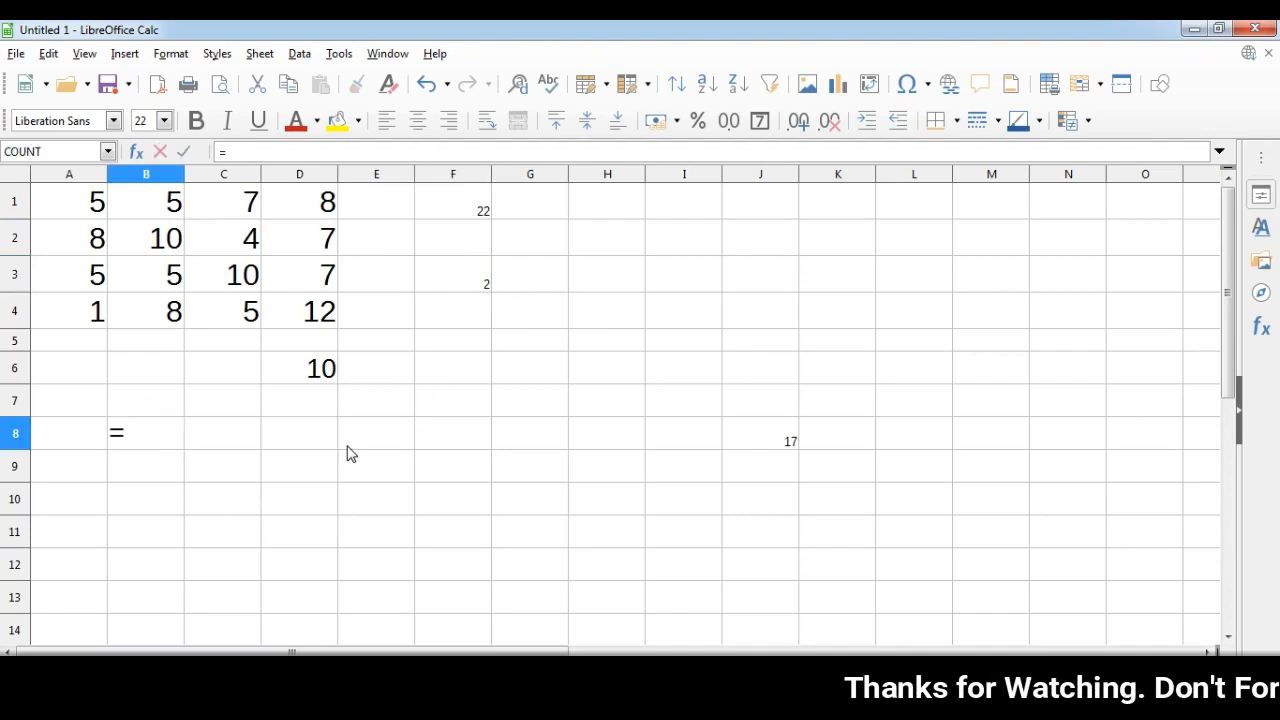
type("sum")
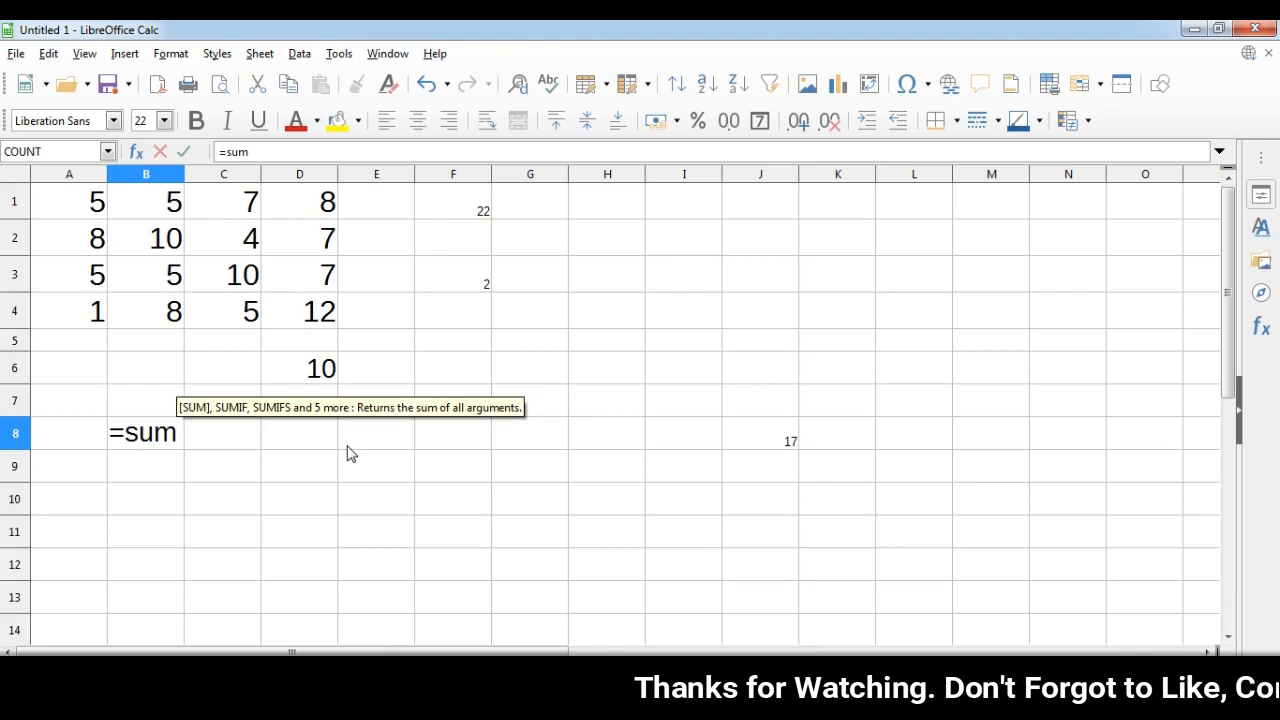
type("(")
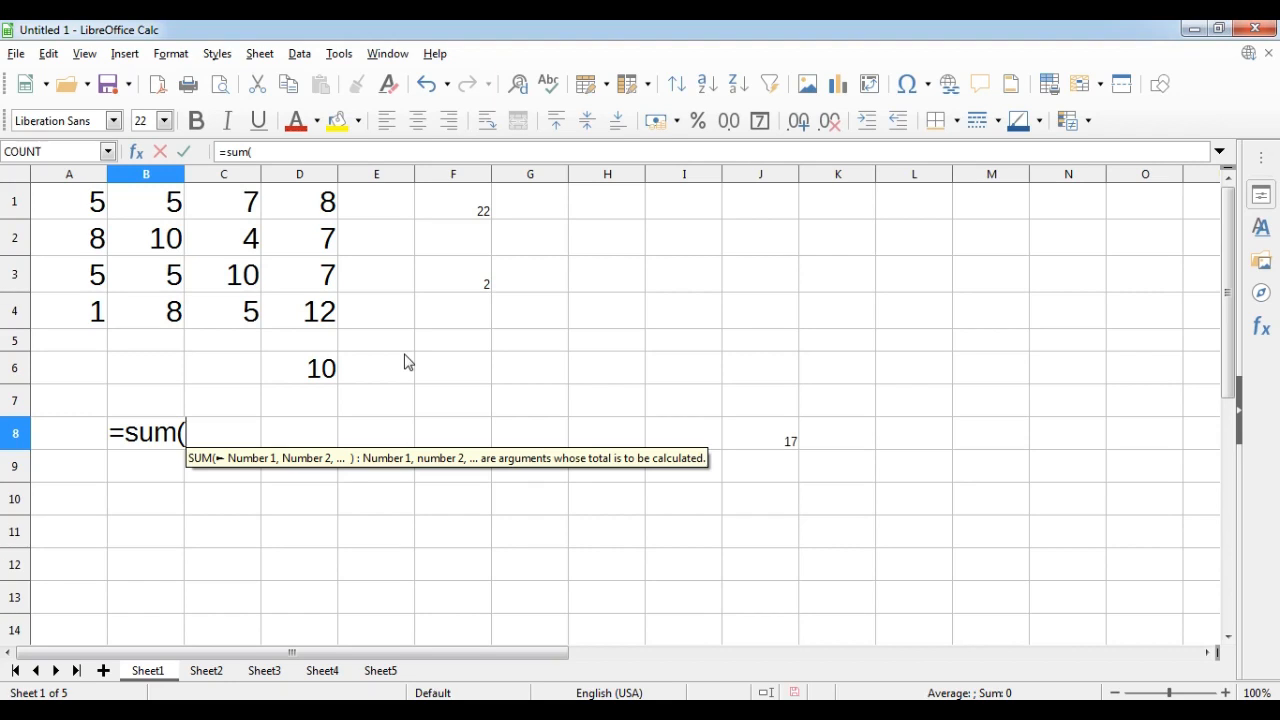
type("a1")
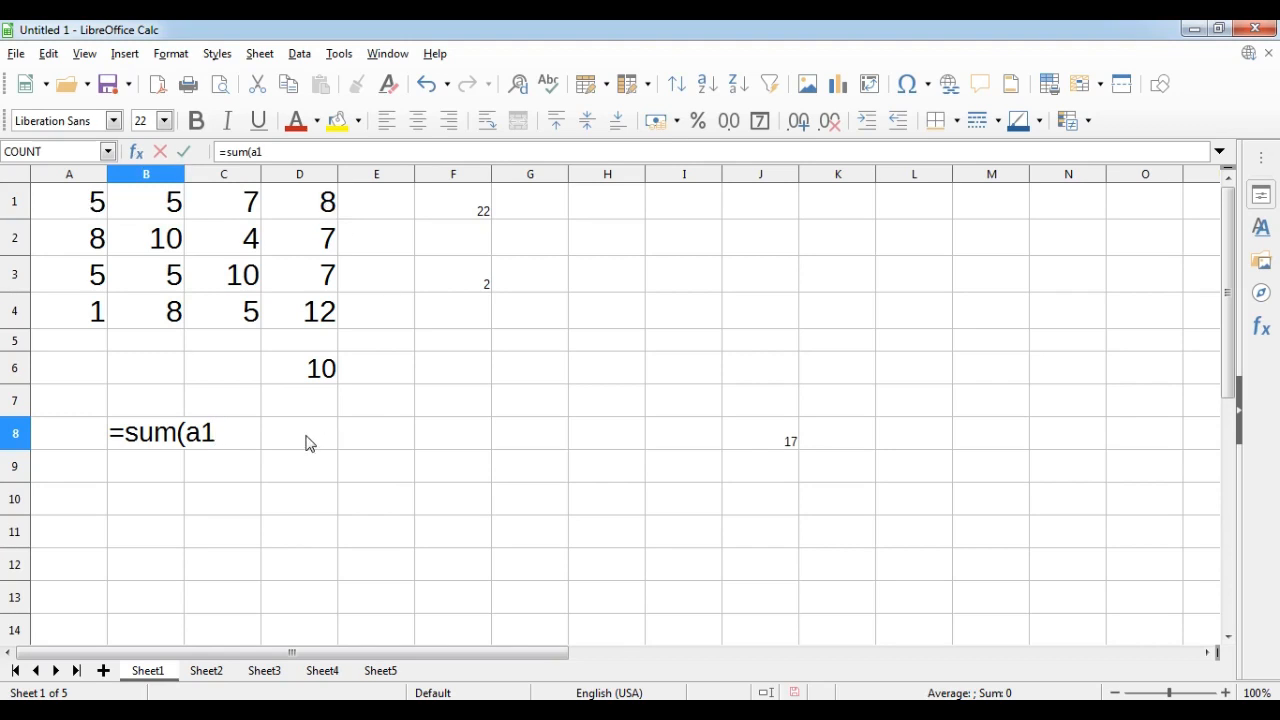
type(":")
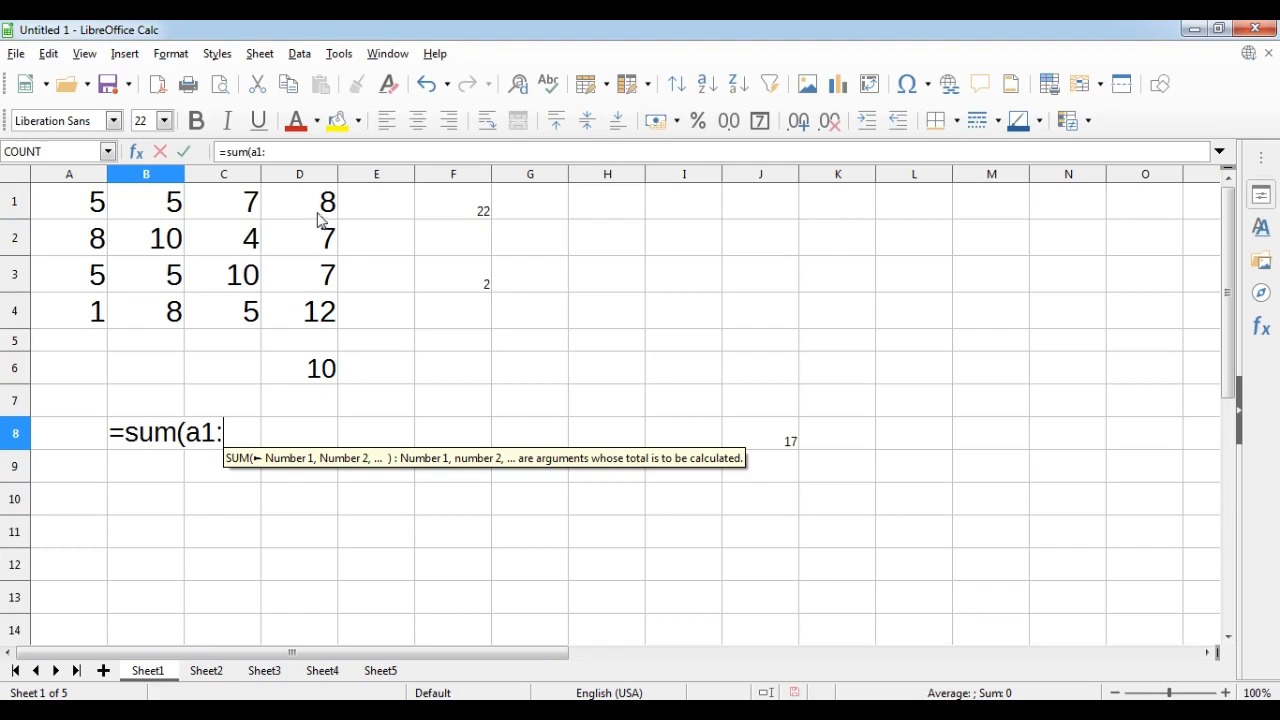
type("d1")
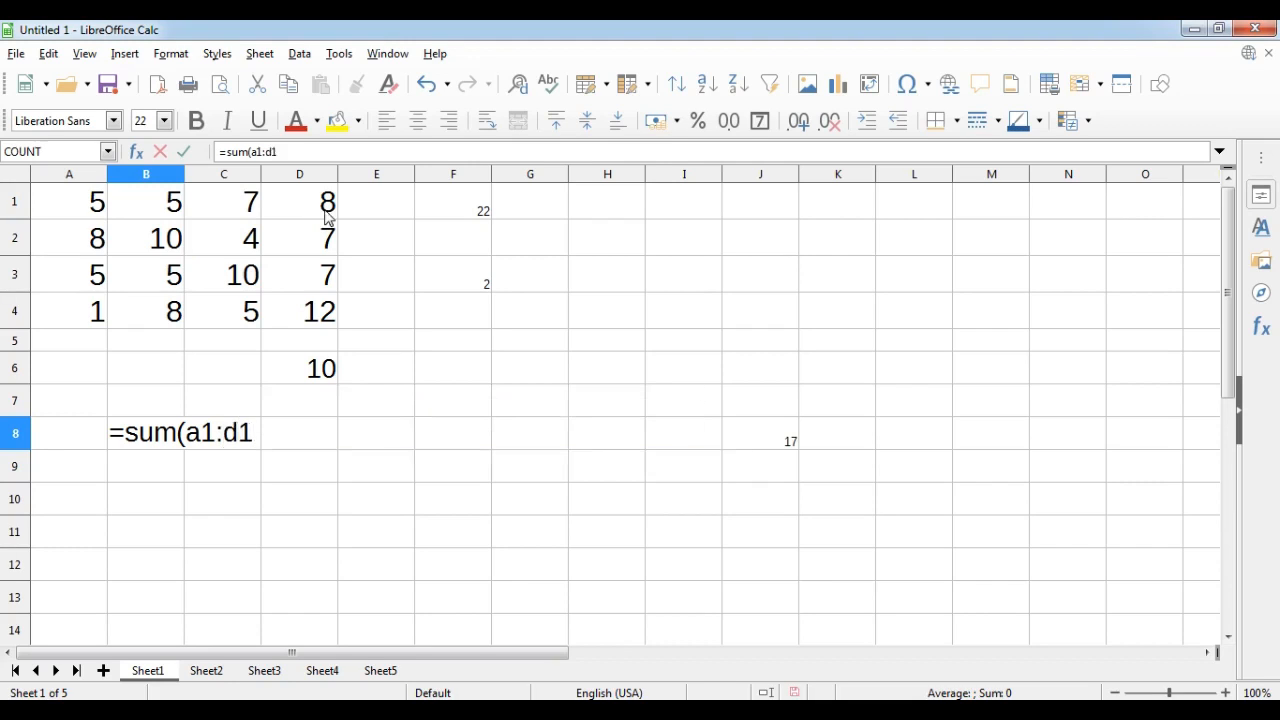
type(")")
key("Return")
key("Up")
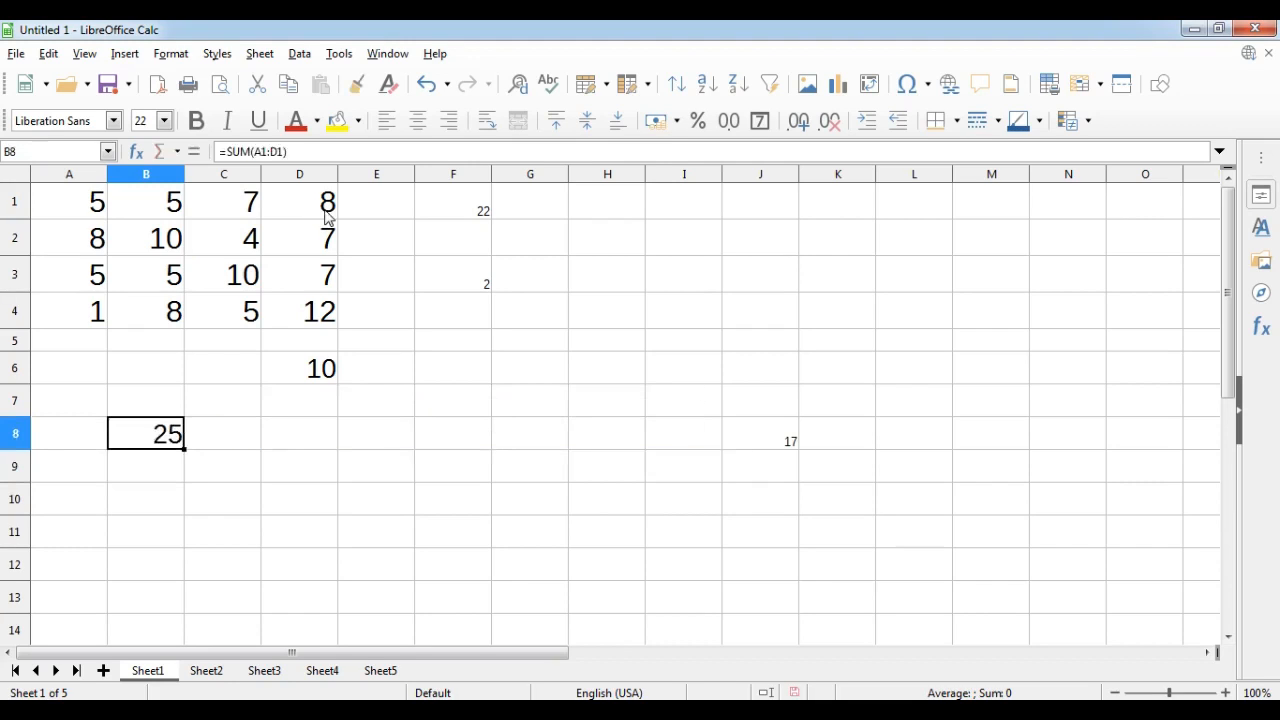
left_click_drag(97, 200, 294, 214)
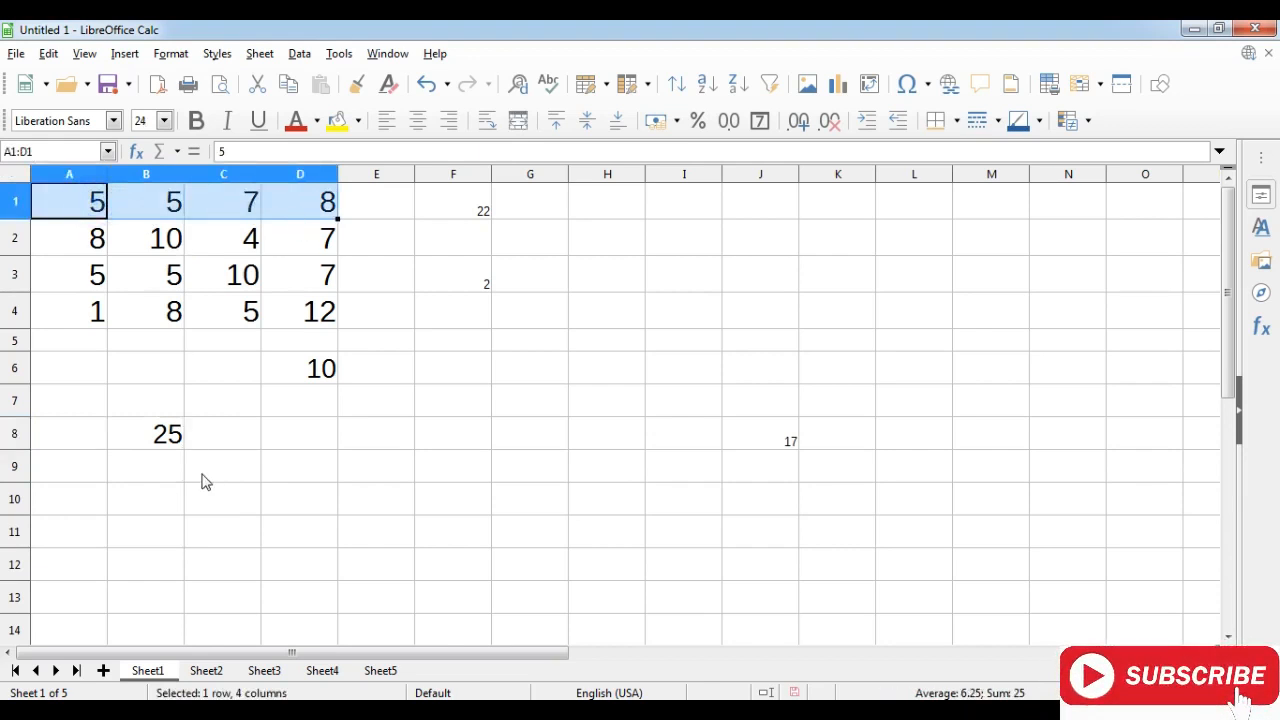
Enter =SUM(A1:B3,D4) in cell D8, picking the A1:B3 range on the sheet.
left_click(316, 446)
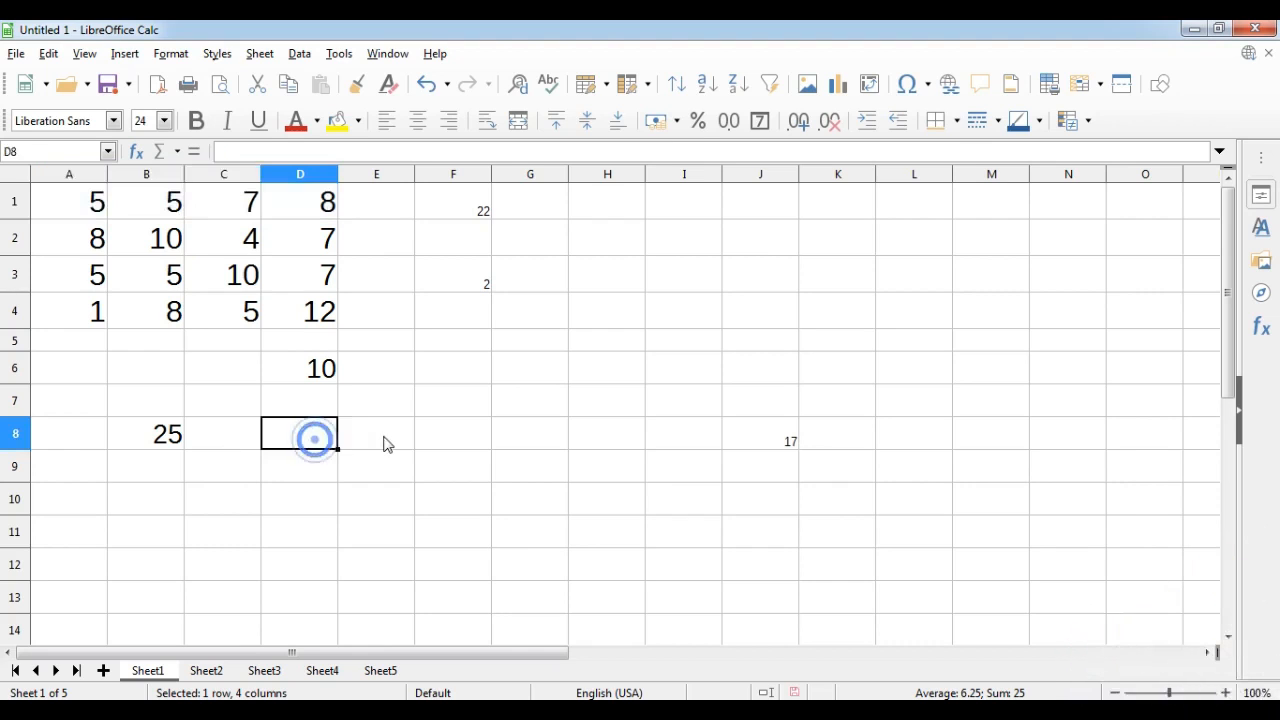
type("=su")
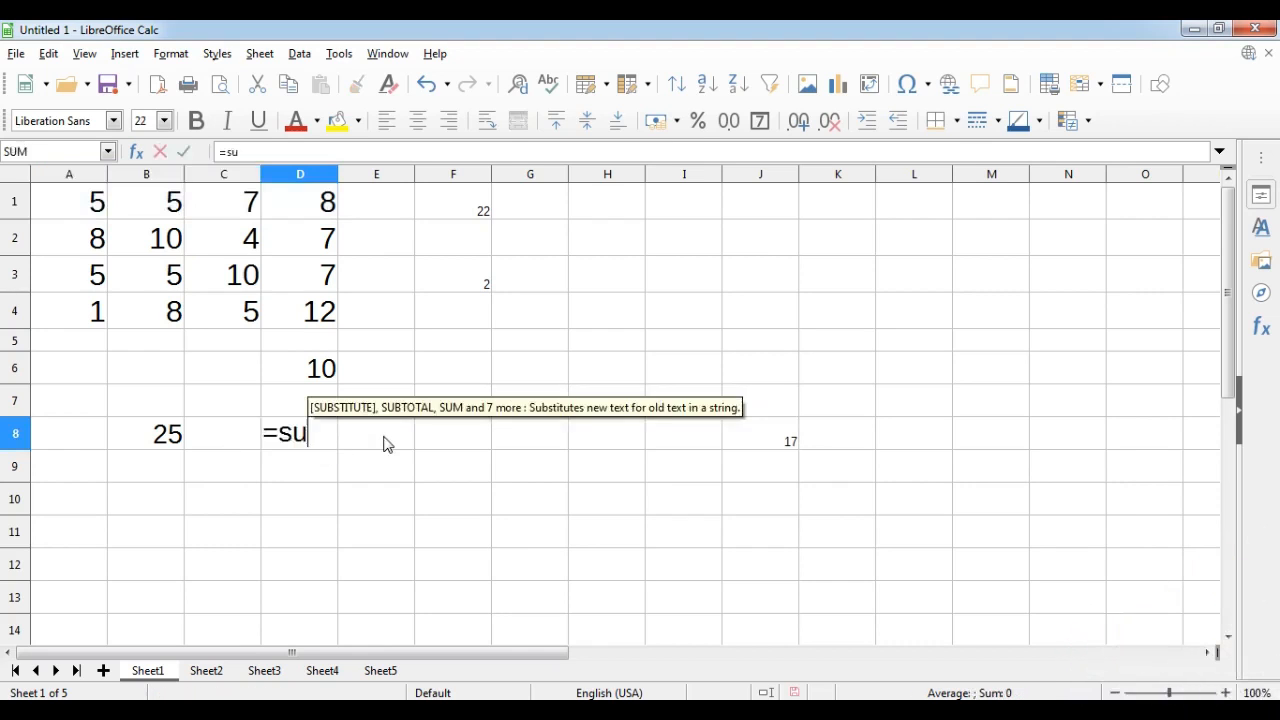
type("m(")
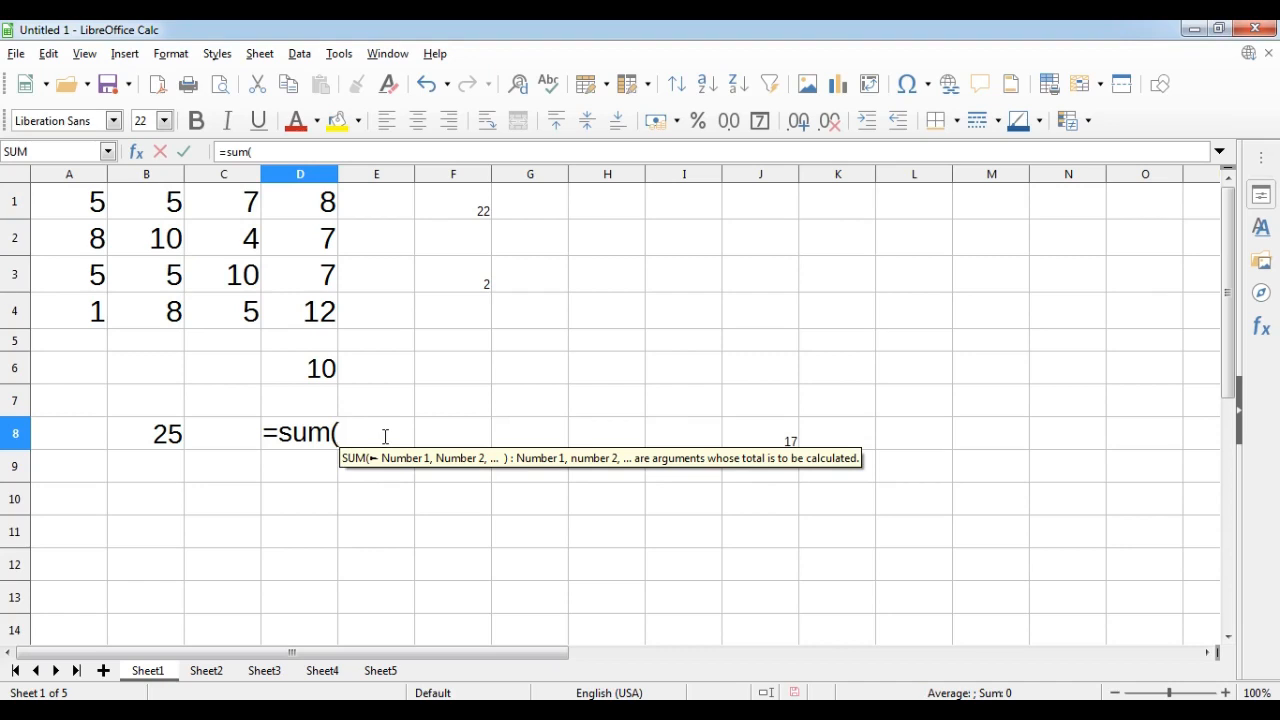
left_click_drag(71, 206, 146, 280)
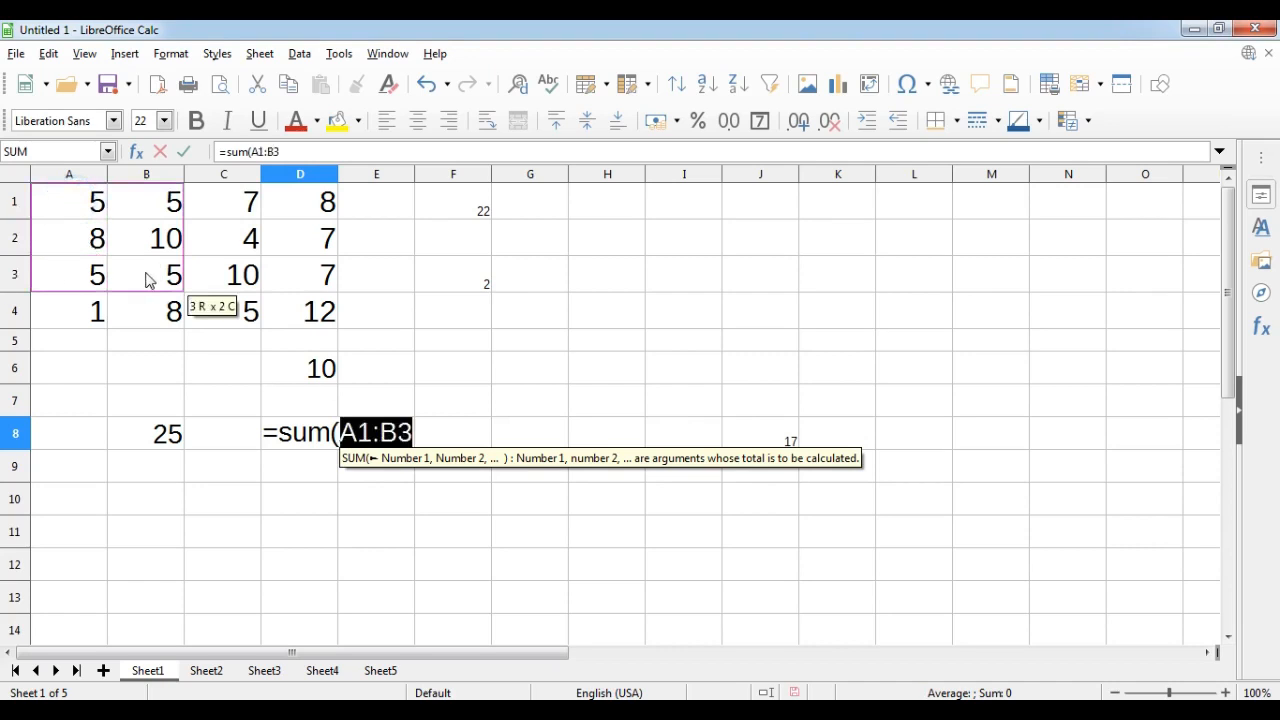
left_click(411, 432)
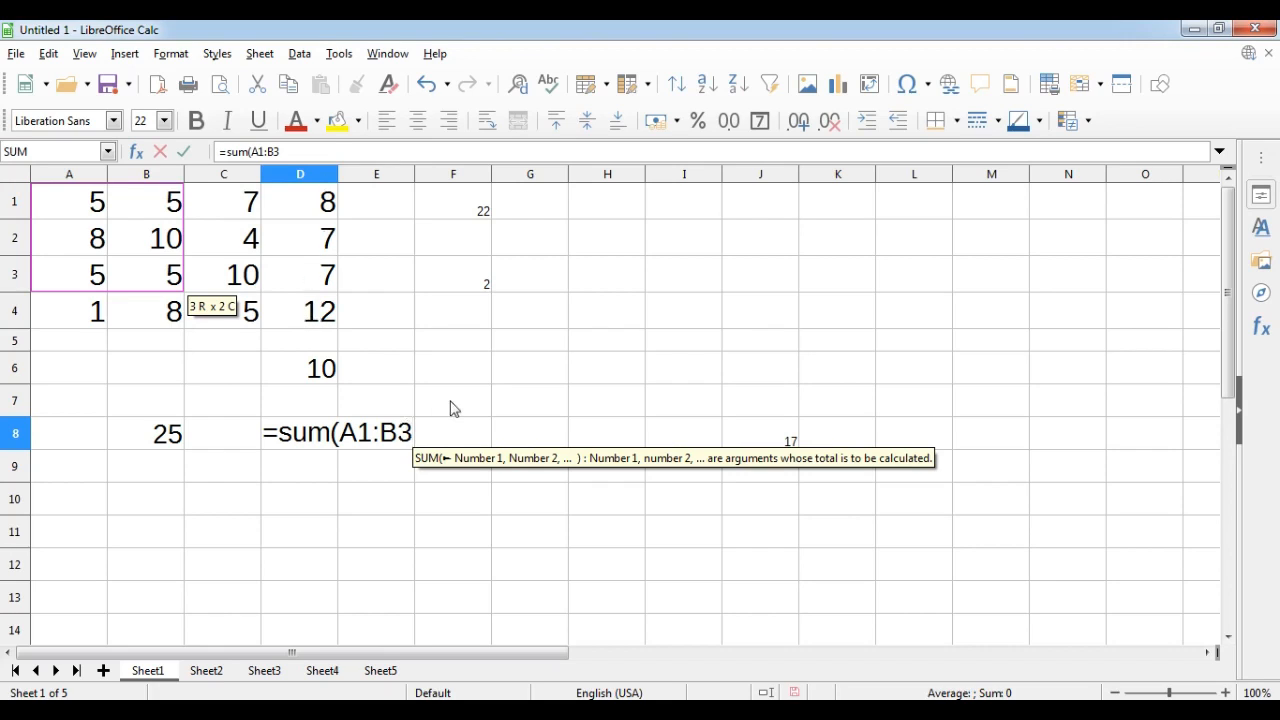
type(",")
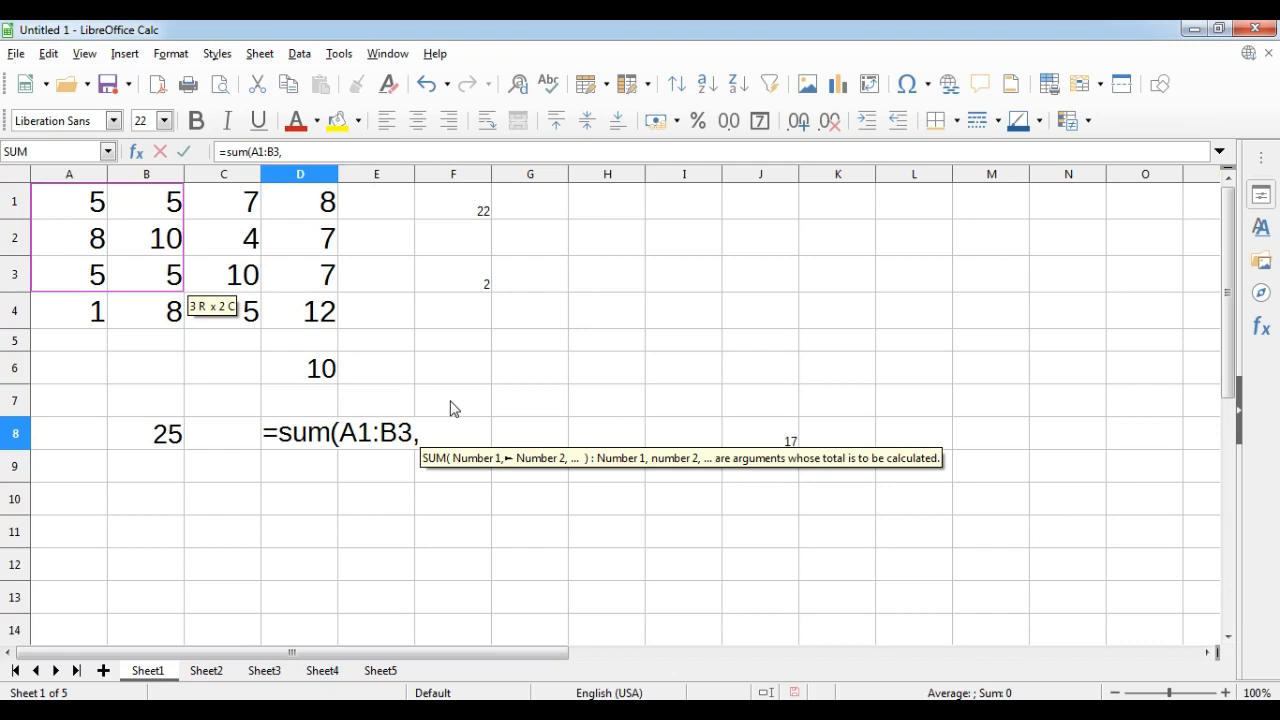
type("d")
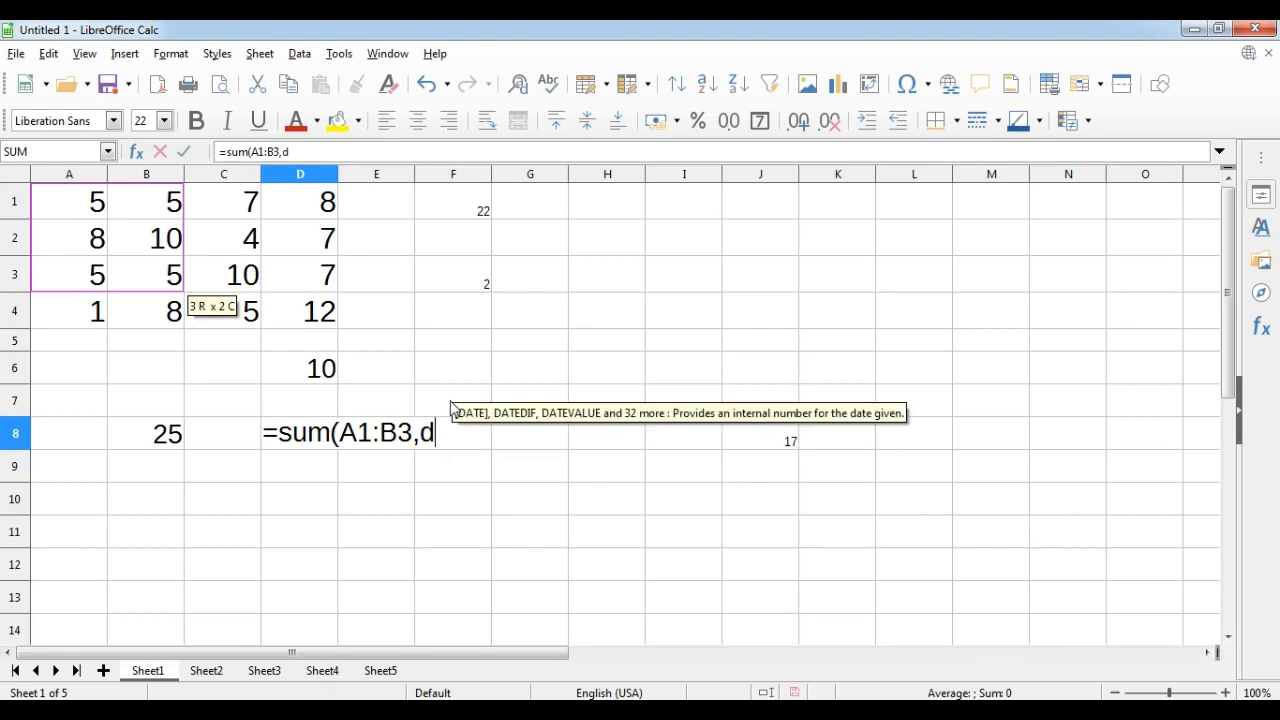
type("4)")
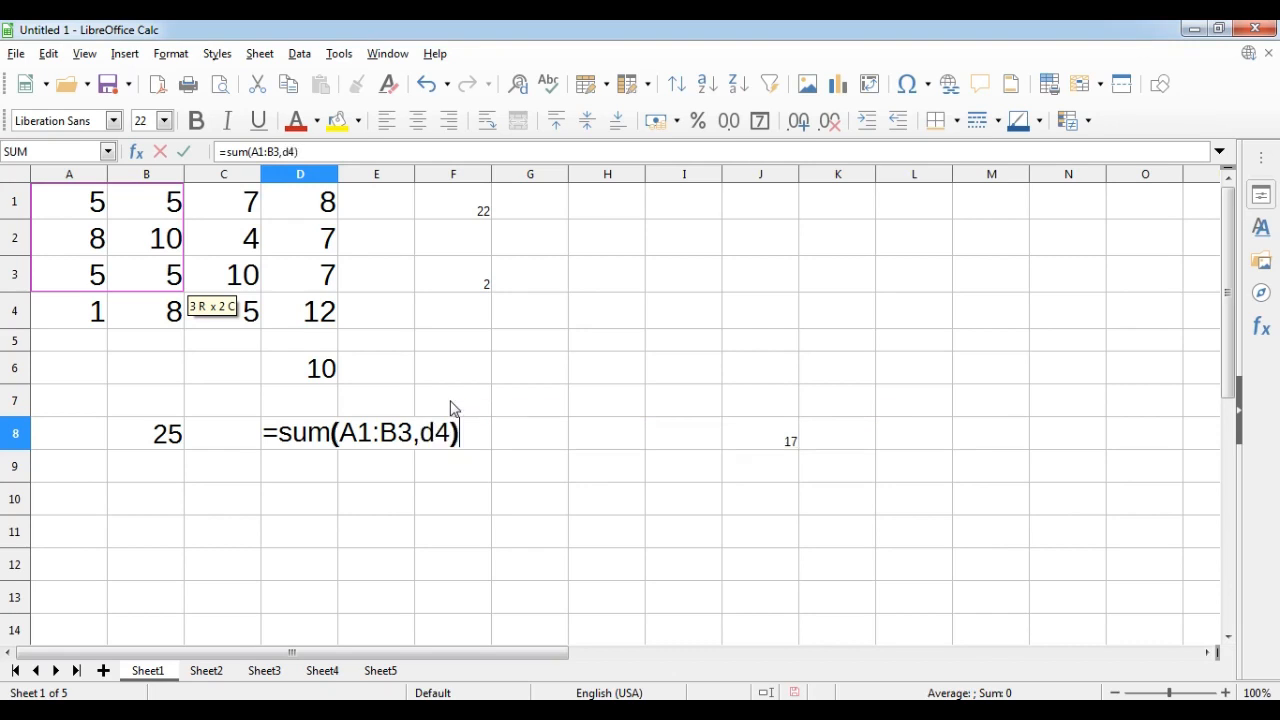
key("Return")
key("Up")
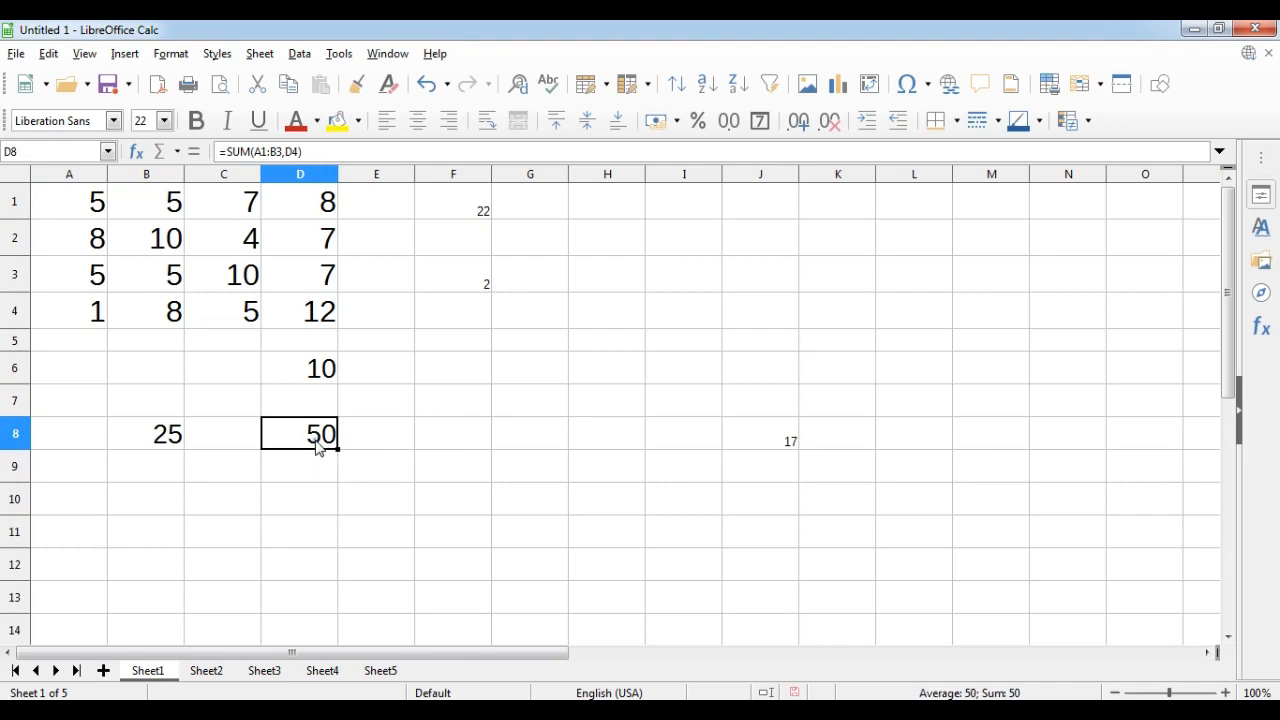
Change the value in cell A2 to 10 and reselect the D8 sum.
double_click(316, 432)
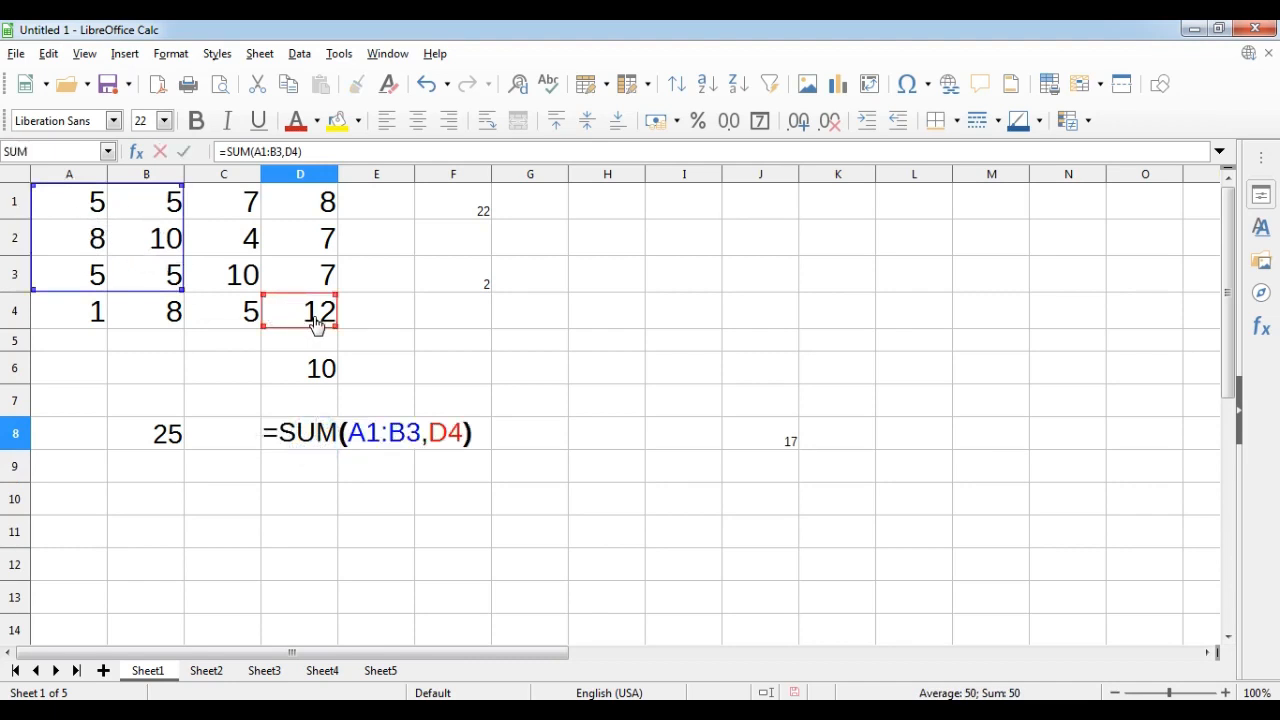
key("Return")
left_click(328, 440)
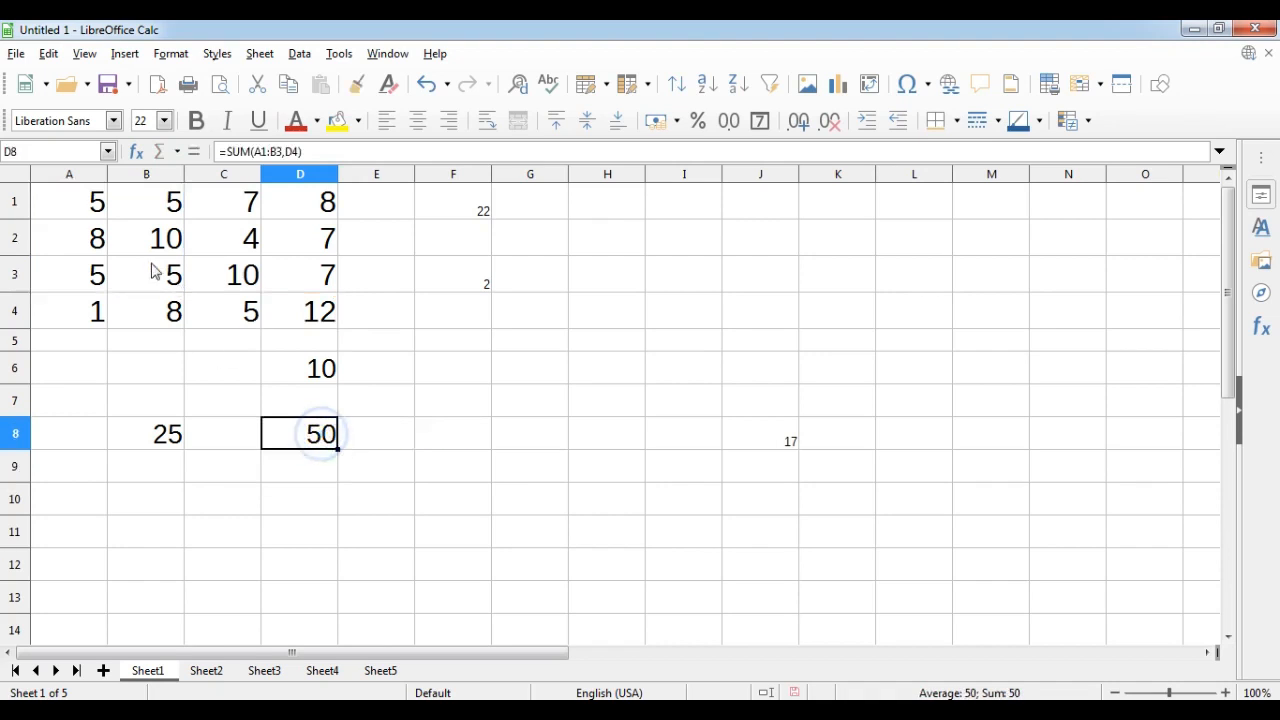
left_click(93, 247)
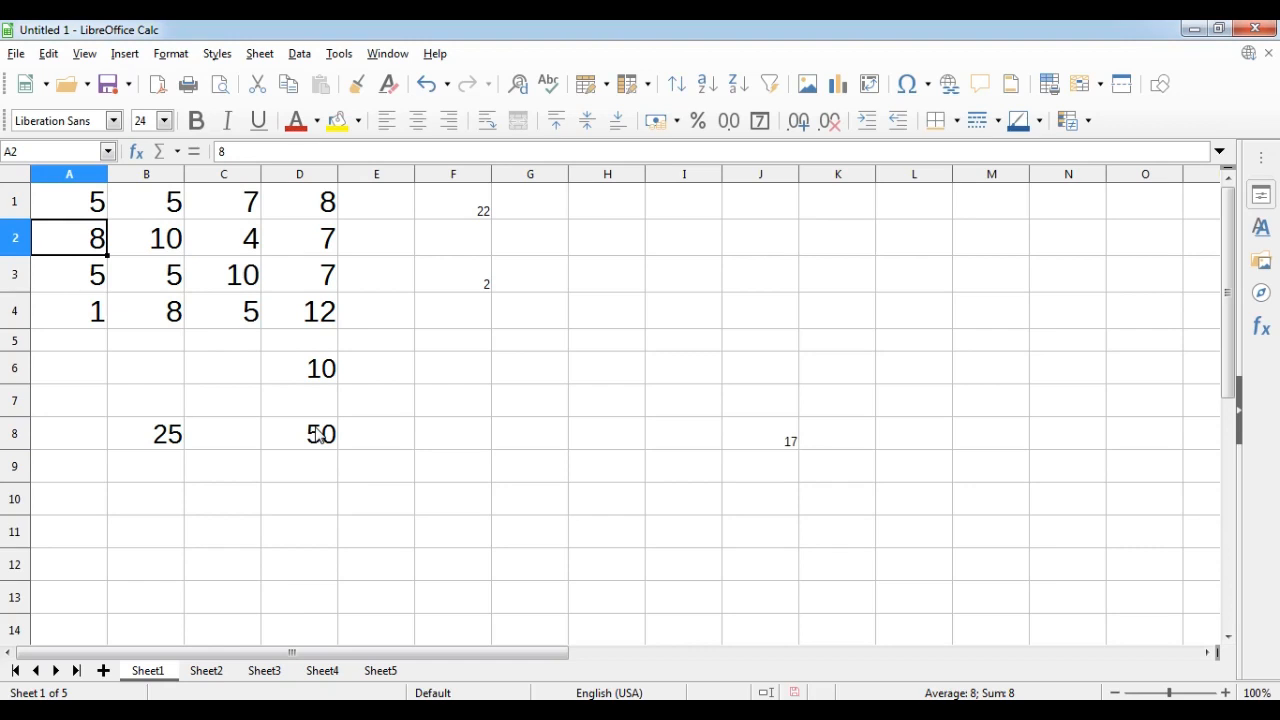
type("10")
key("Return")
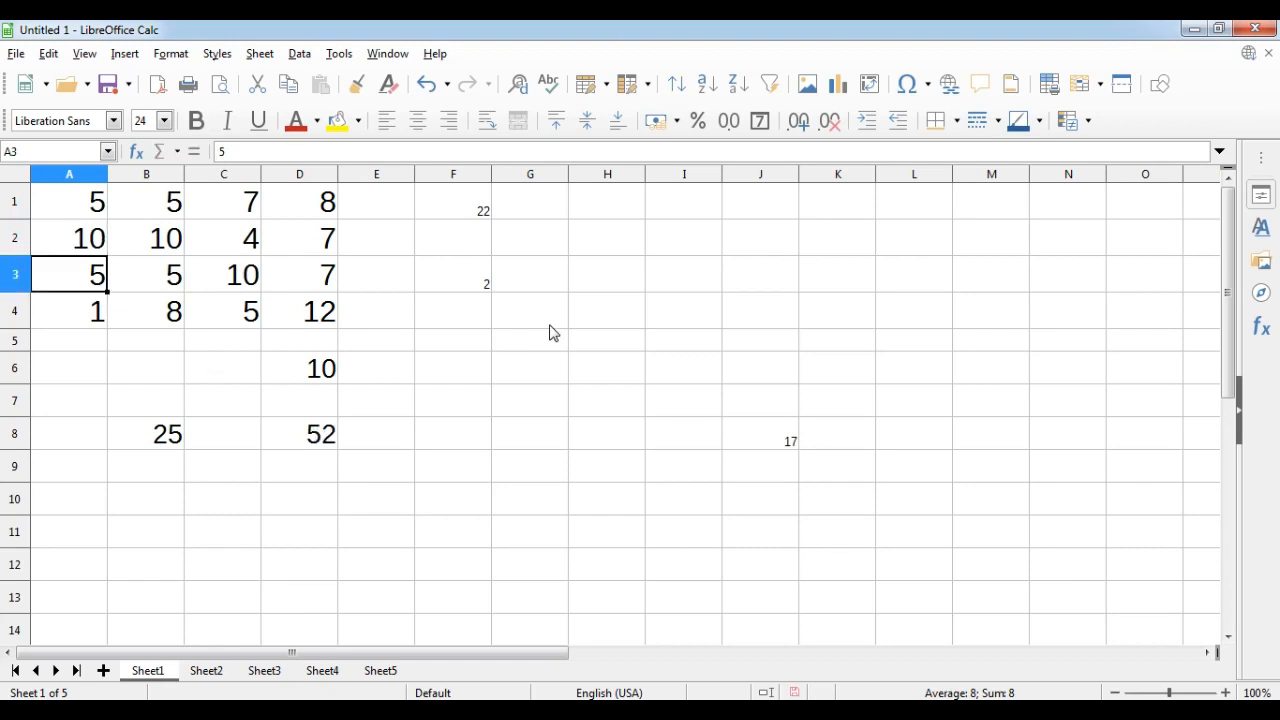
left_click(323, 432)
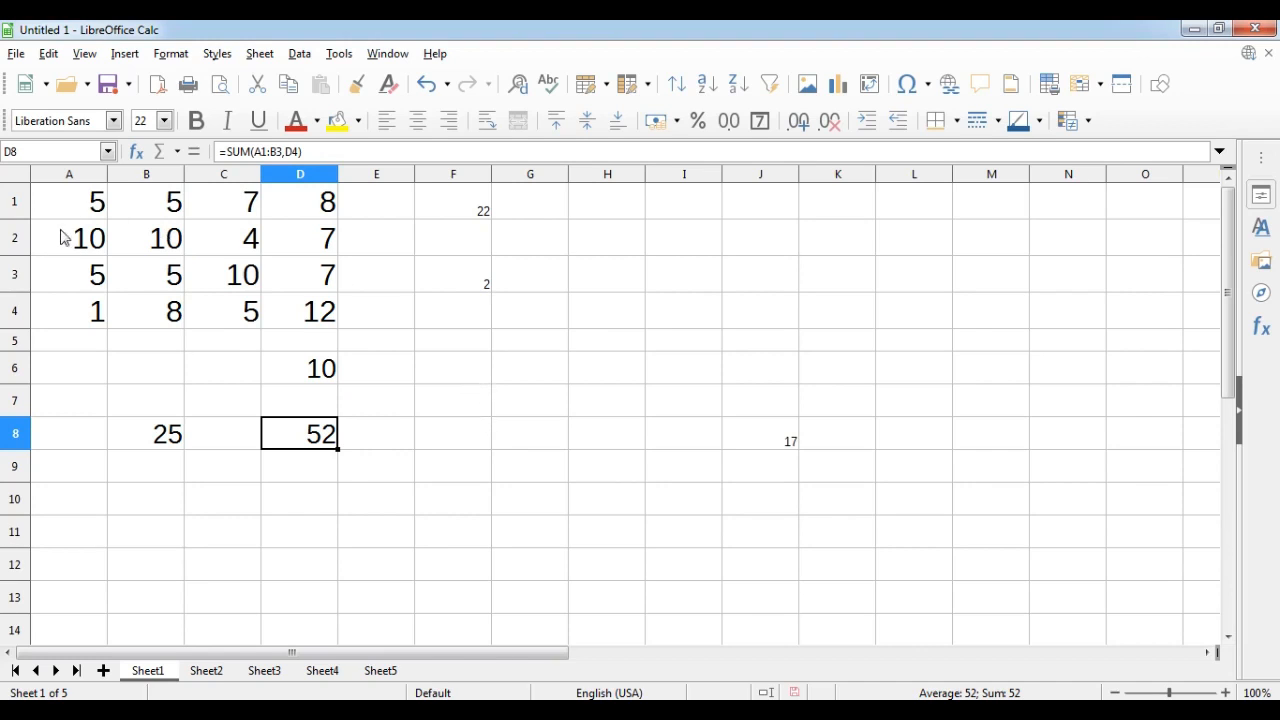
Clear the contents of the ranges B6:D9 and F1:F4.
left_click_drag(303, 366, 177, 456)
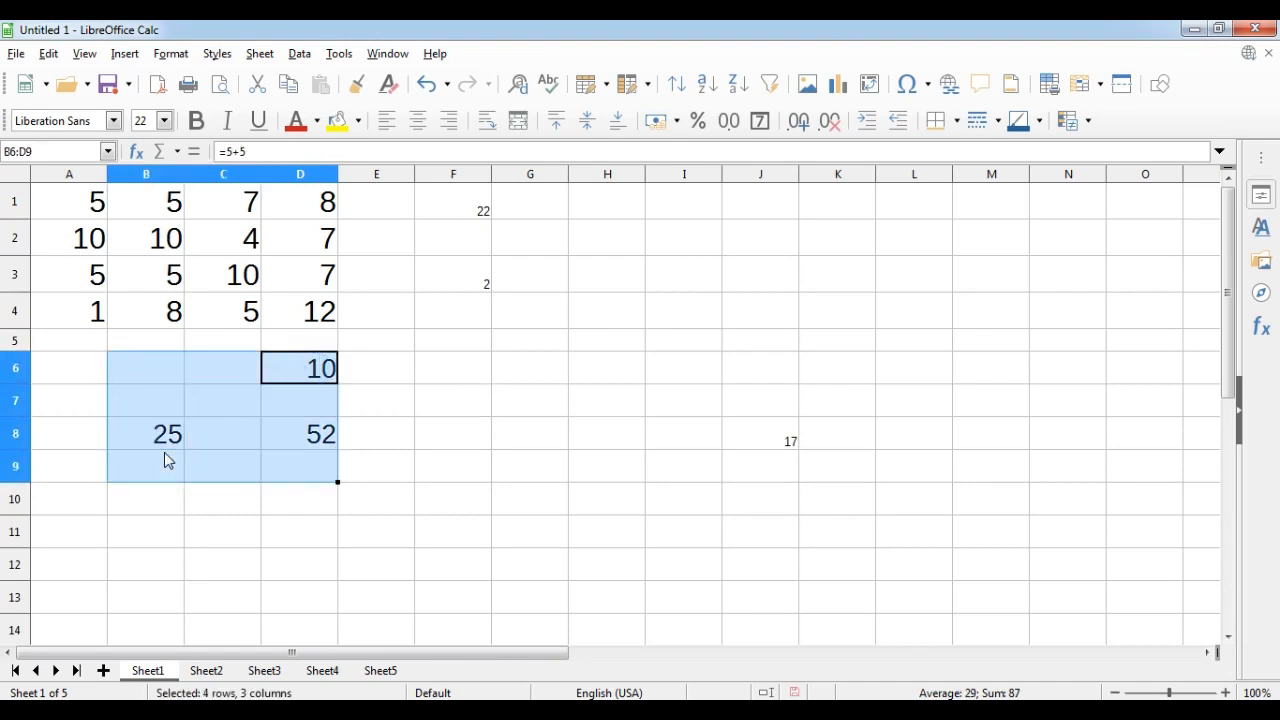
key("Delete")
left_click_drag(445, 200, 466, 331)
key("Delete")
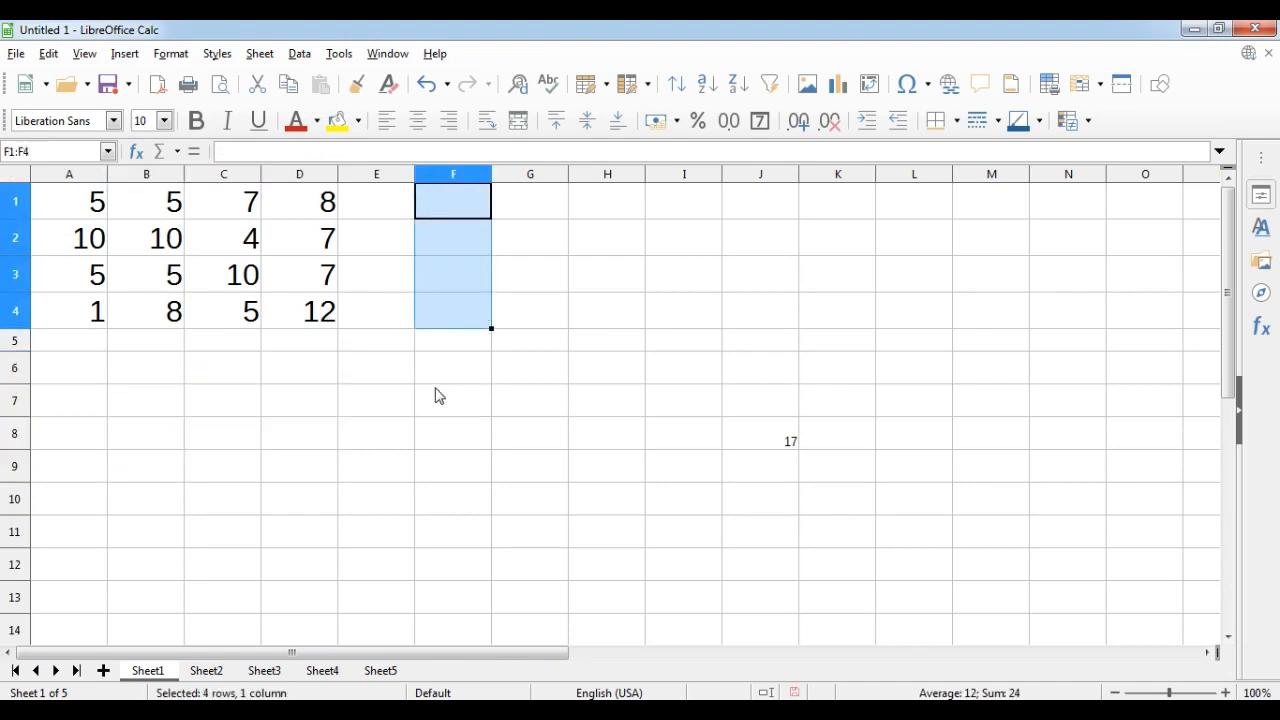
Enter =AVERAGE(A1:D4) in cell C7, picking the A1:D4 range on the sheet.
left_click(227, 404)
type("=")
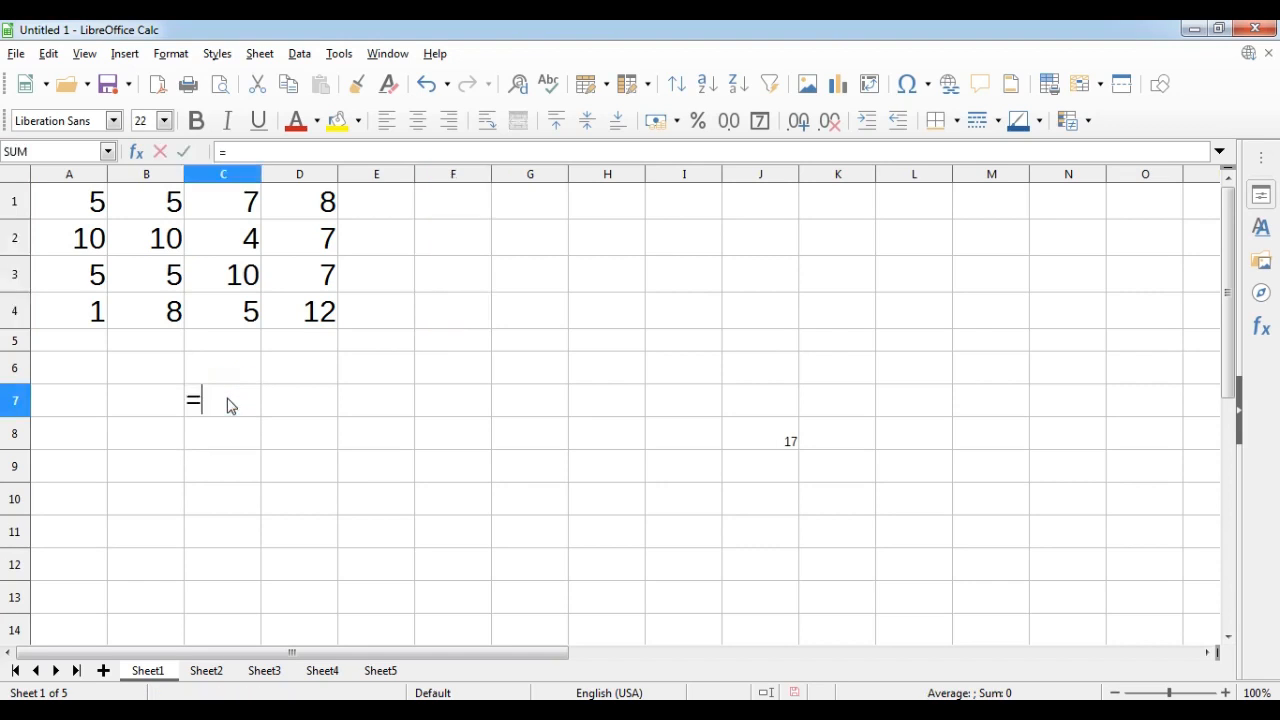
type("average(")
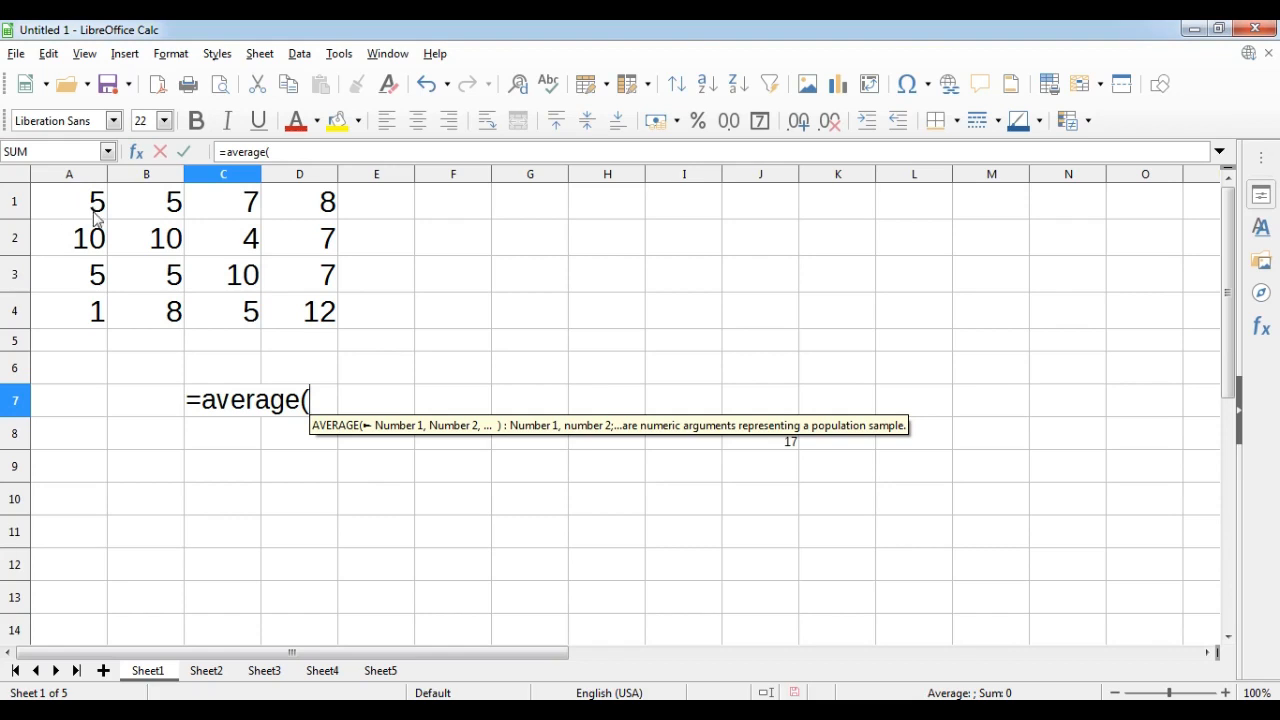
left_click_drag(69, 200, 302, 317)
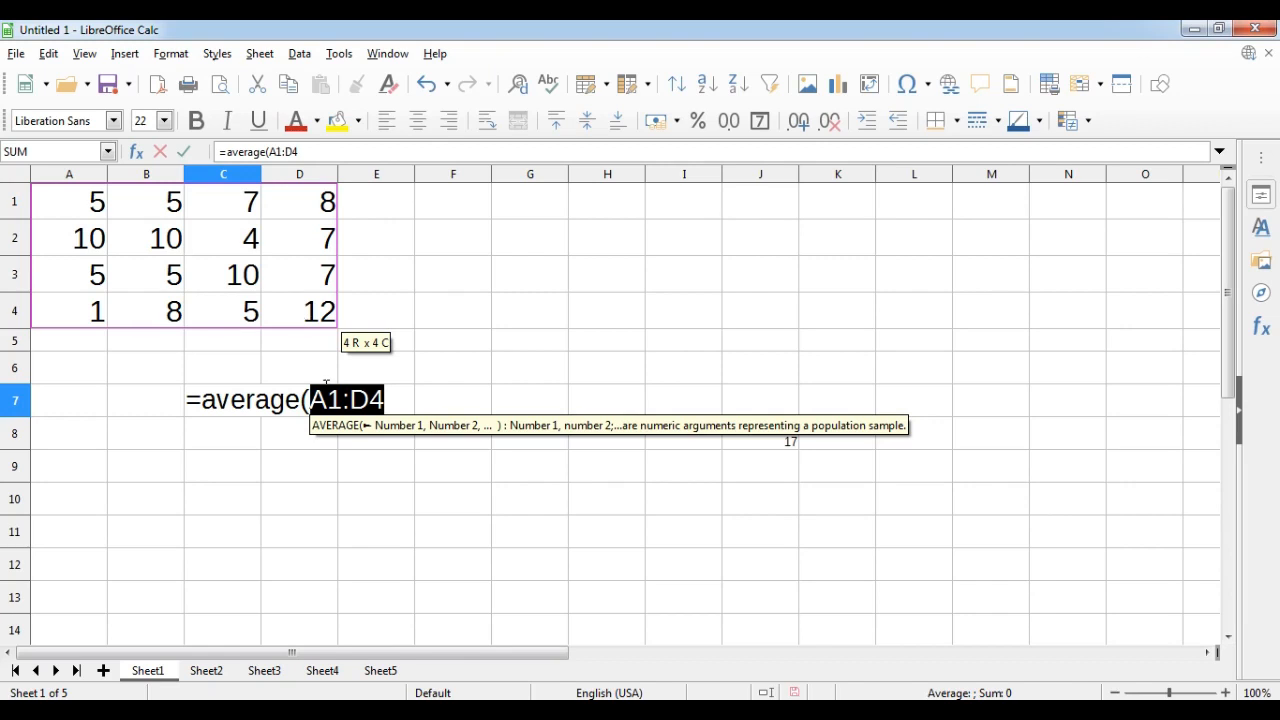
left_click(385, 400)
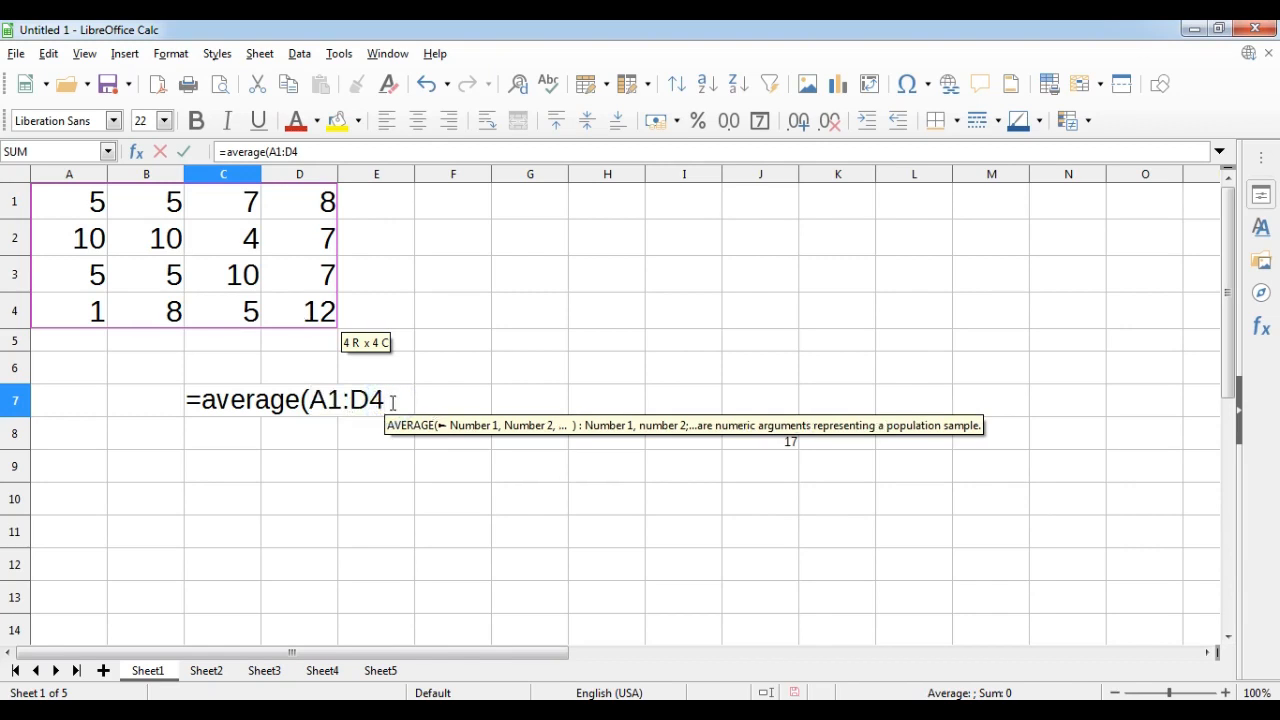
type(")")
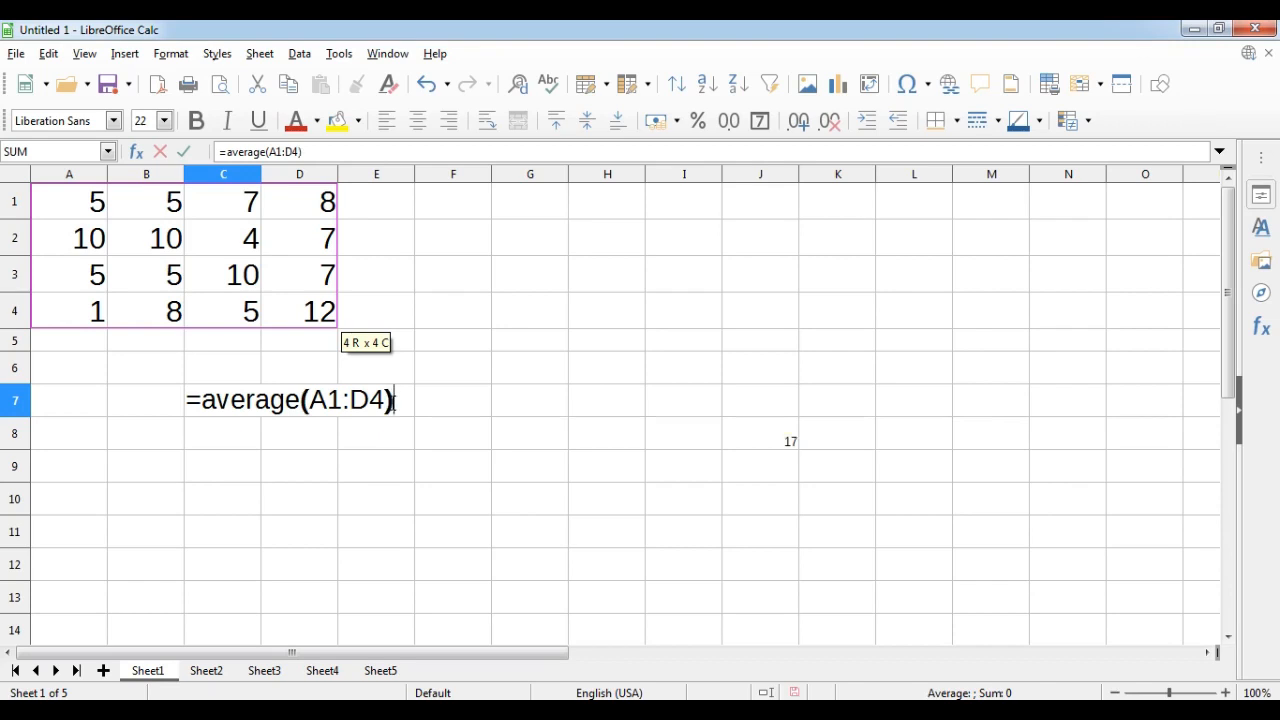
key("Return")
key("Up")
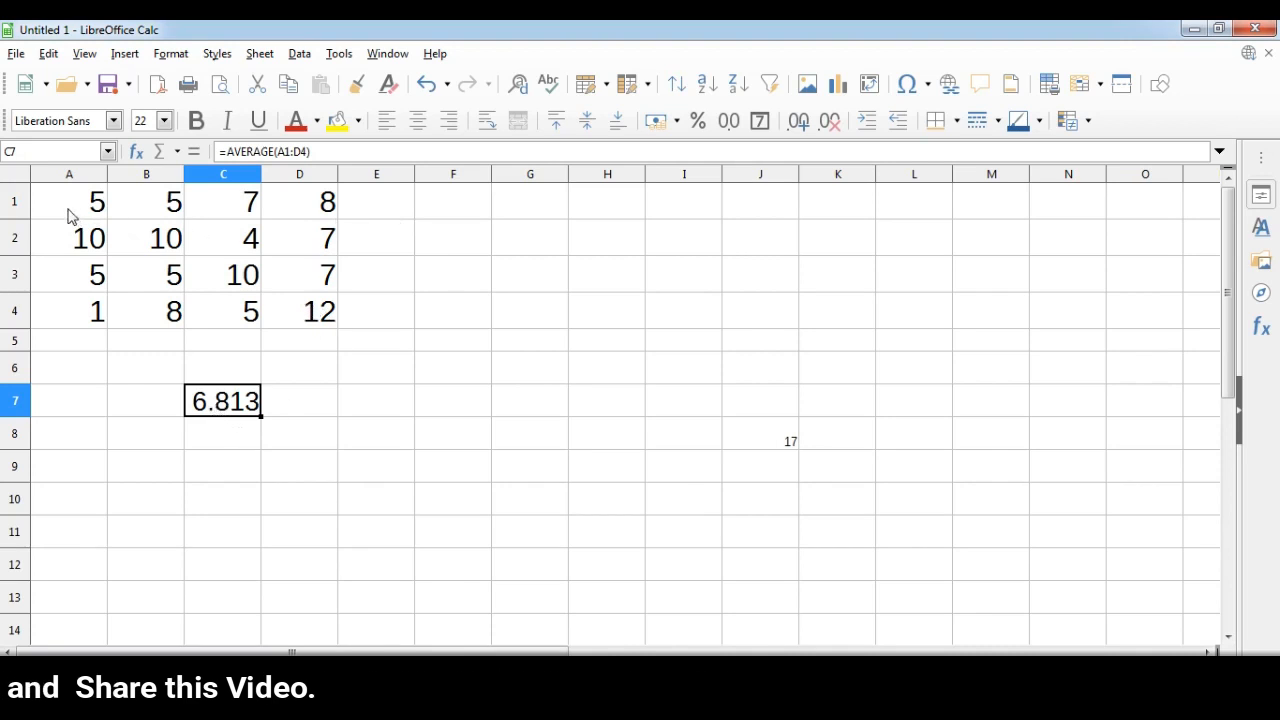
left_click_drag(70, 215, 294, 214)
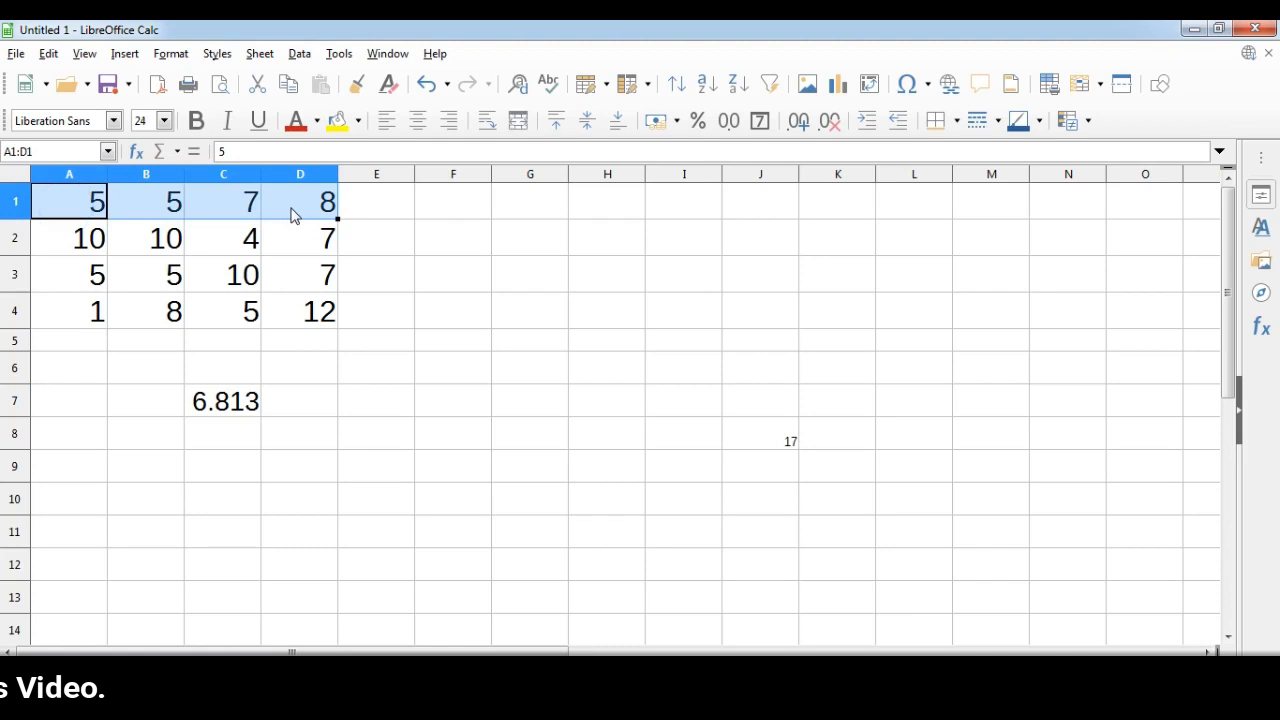
left_click(435, 208)
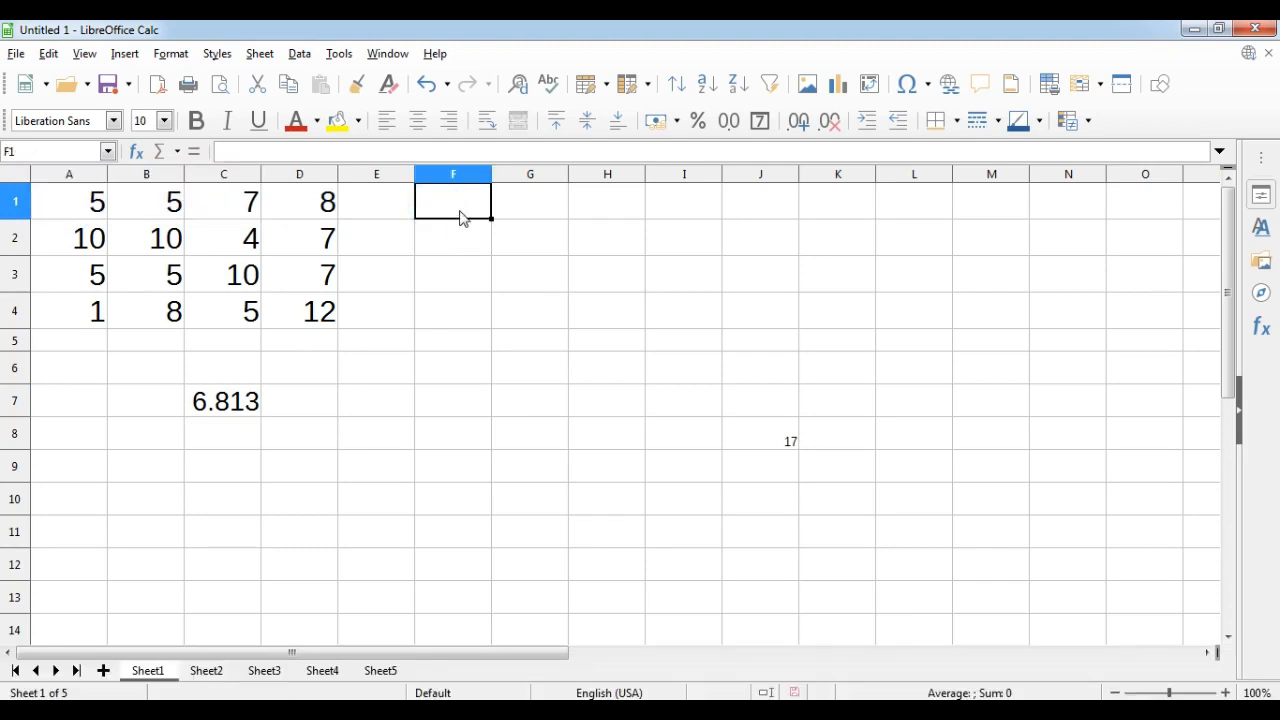
type("=")
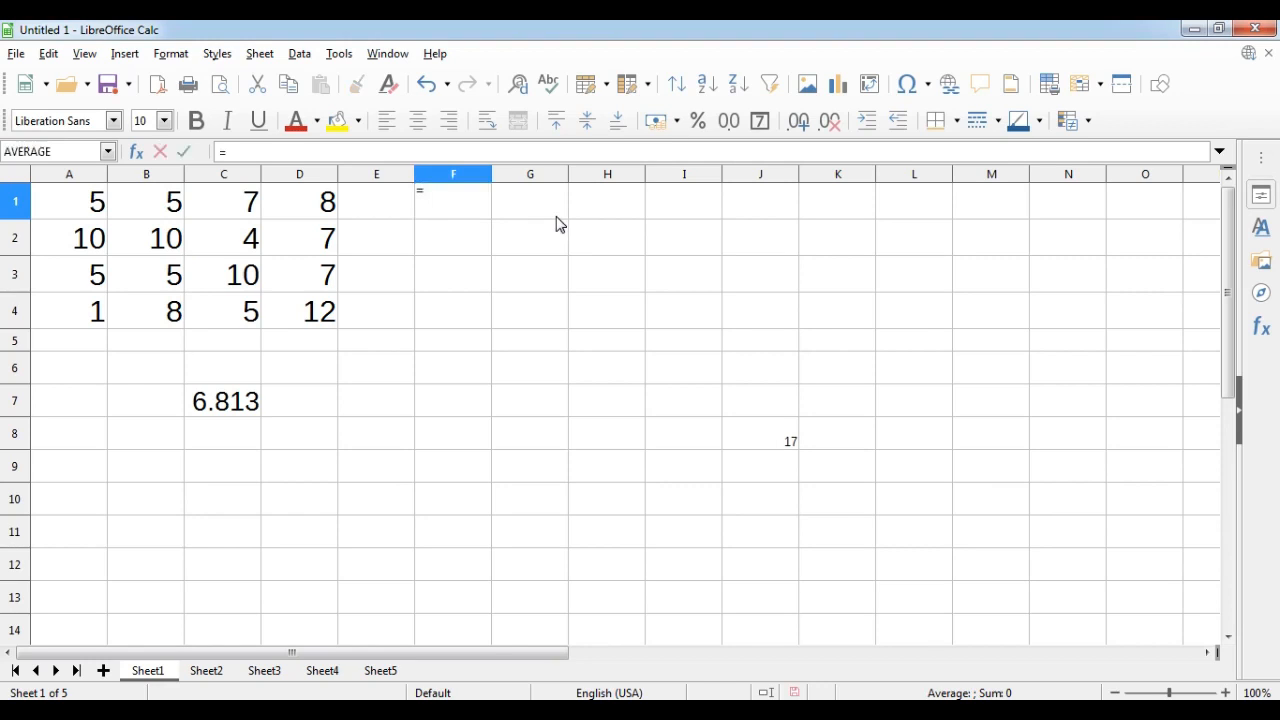
type("avera")
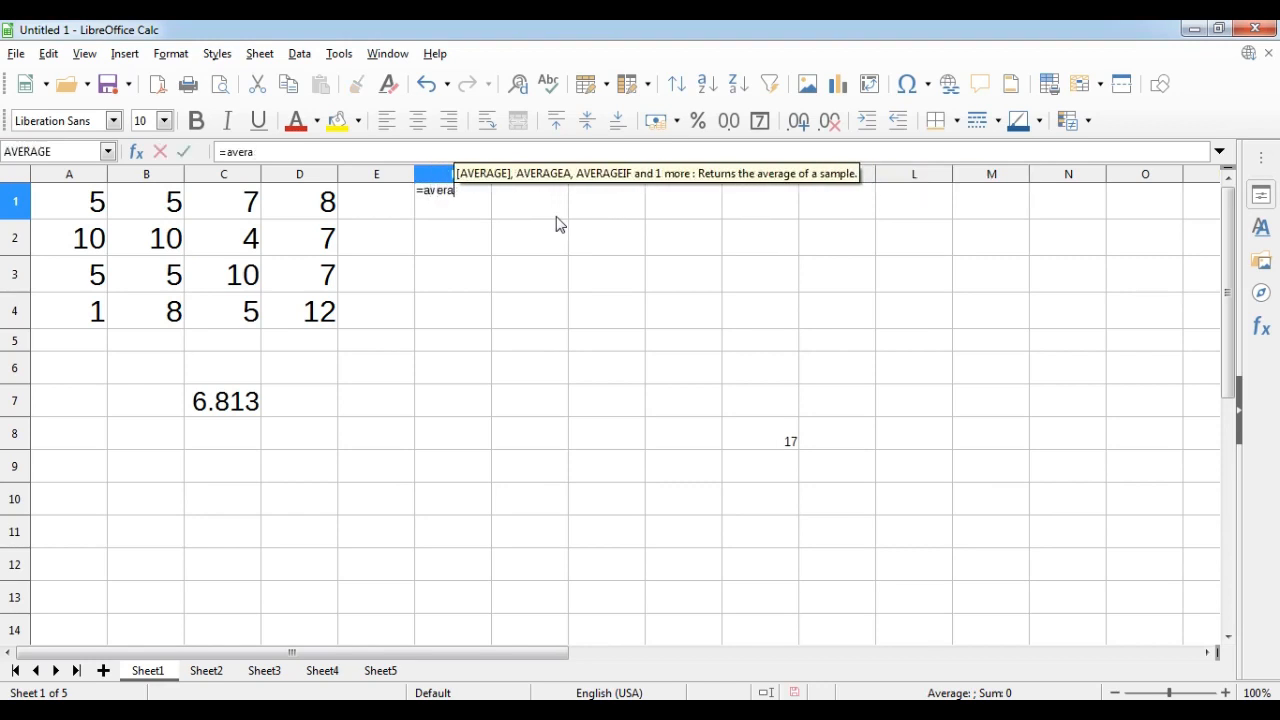
key("Escape")
key("Down")
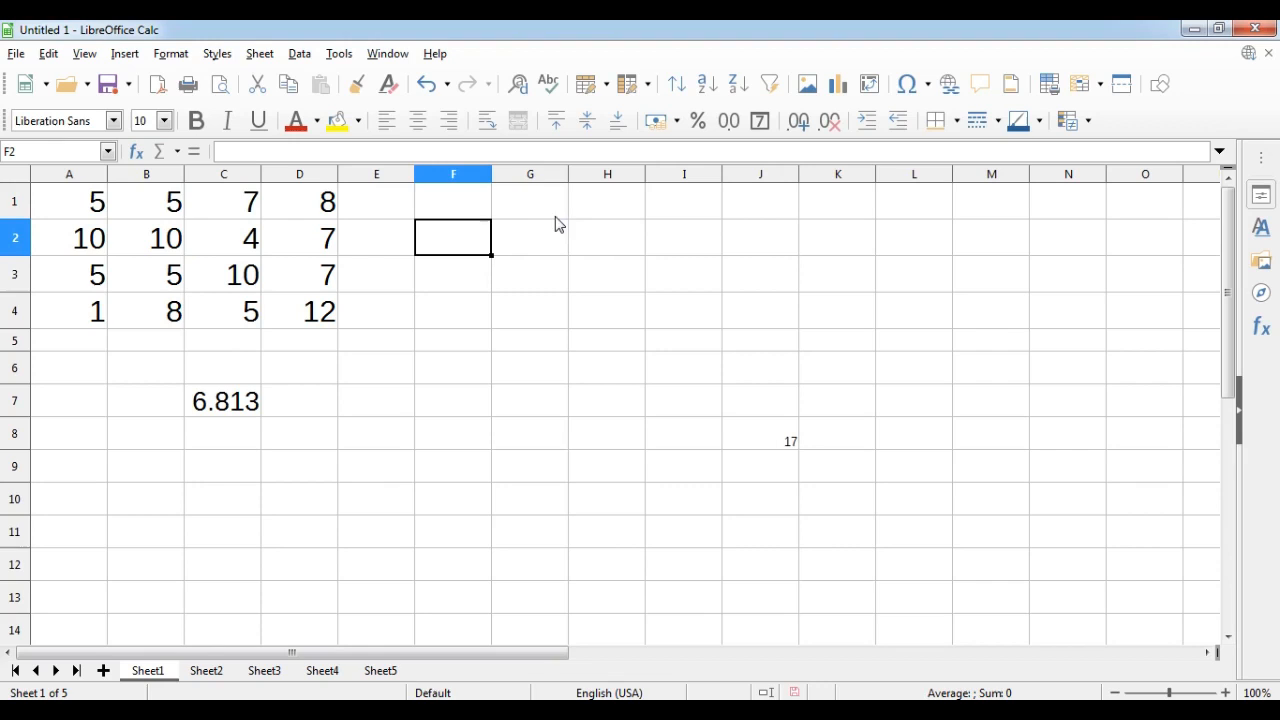
Set cell F1's font size to 24 and enter =AVERAGE(A1:D1) in it, picking the range on the sheet.
left_click(453, 201)
left_click(164, 120)
scroll(155, 303, "down", 3)
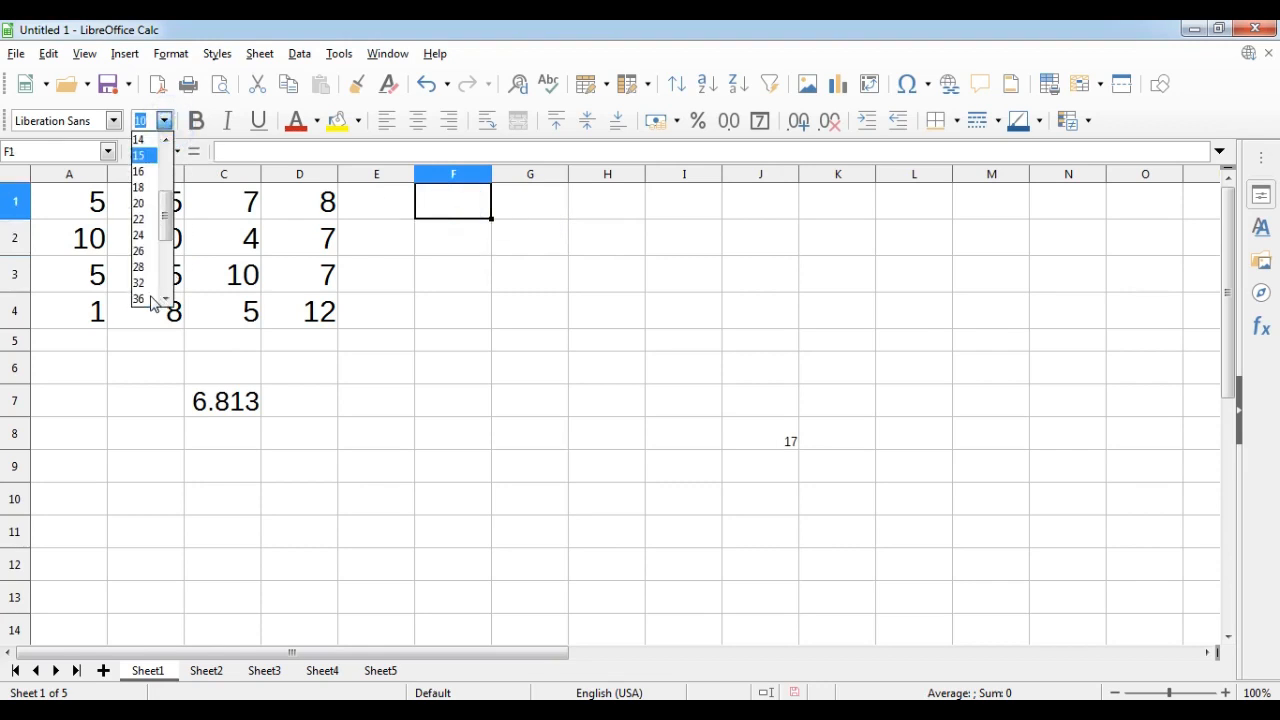
left_click(145, 243)
left_click(453, 209)
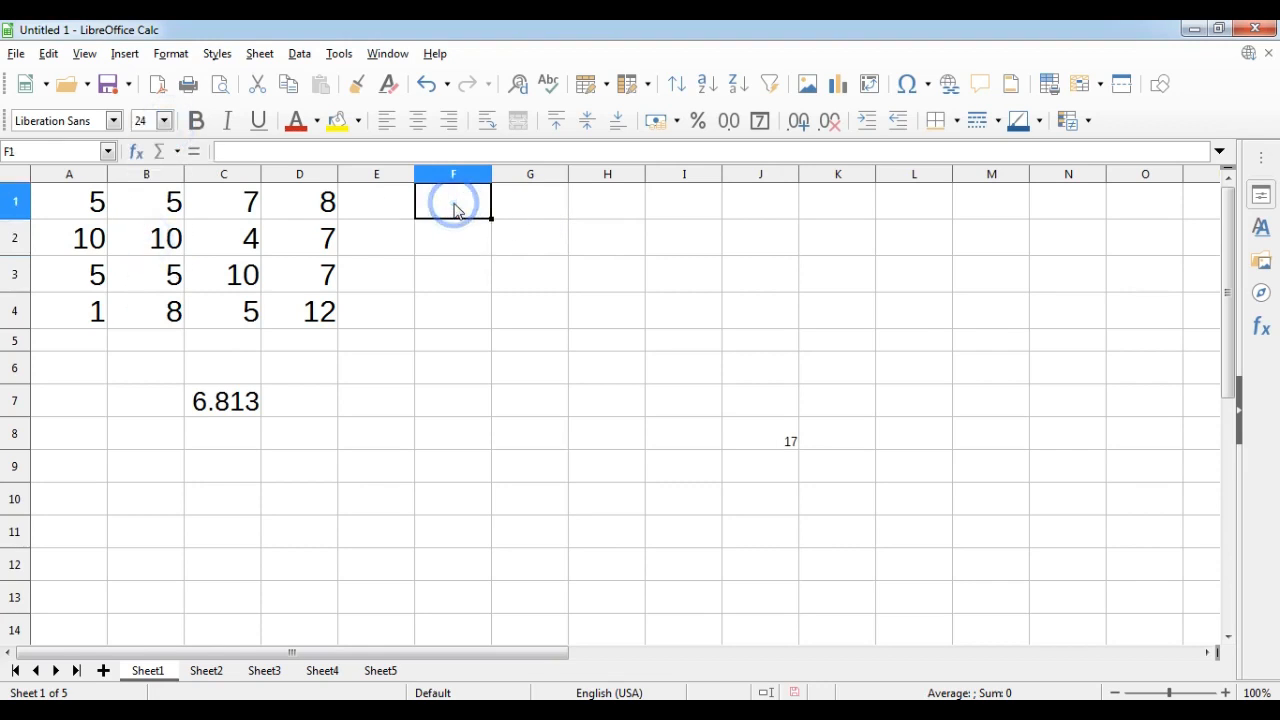
type("=average(")
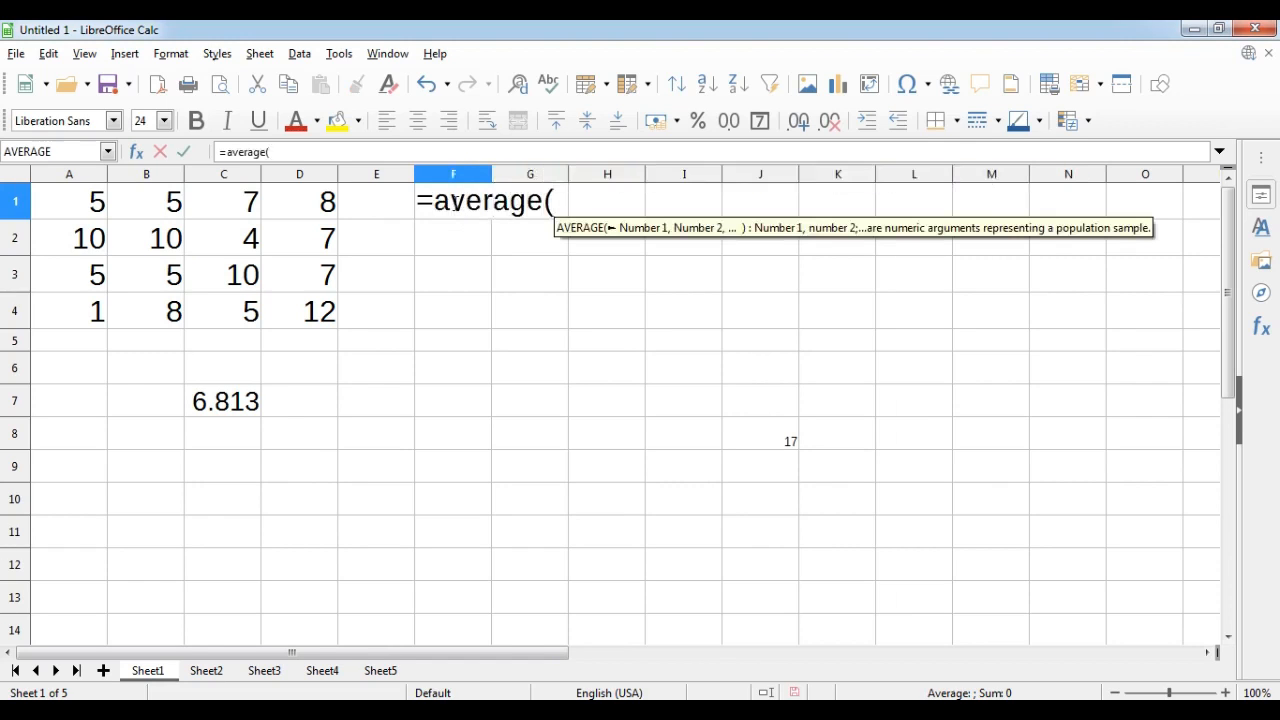
left_click_drag(57, 205, 298, 205)
left_click(636, 200)
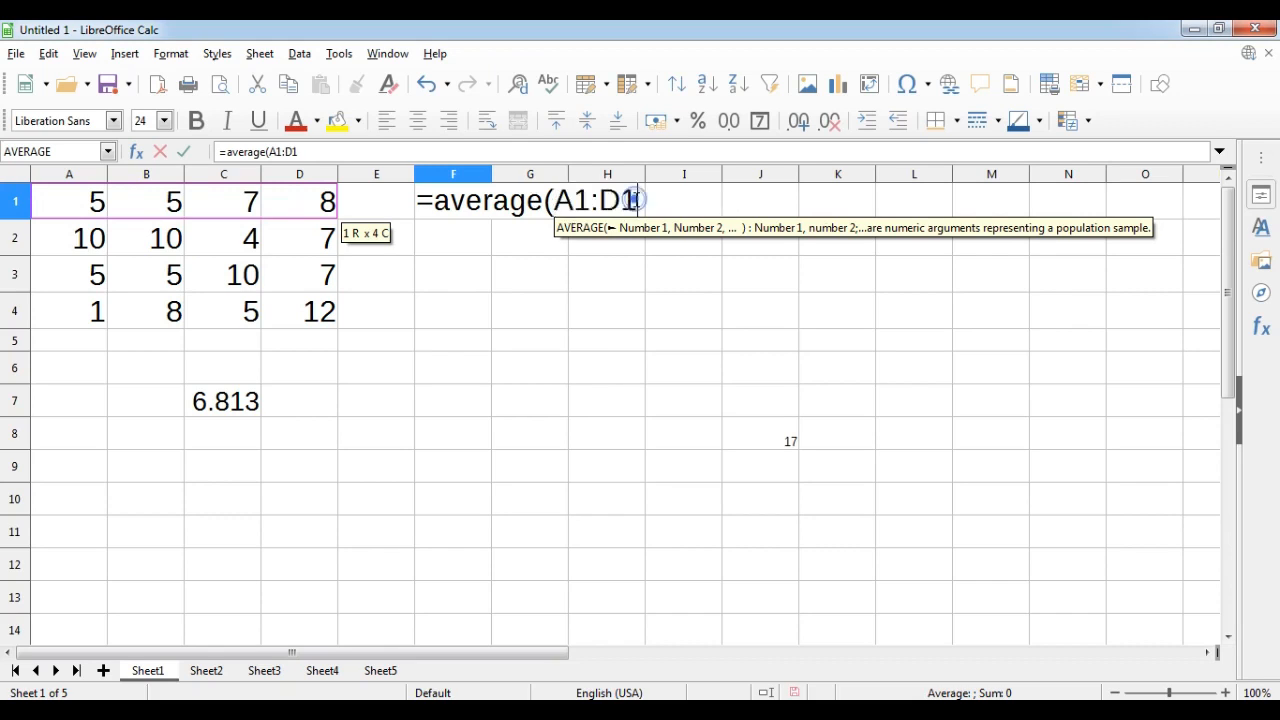
type(")")
key("Return")
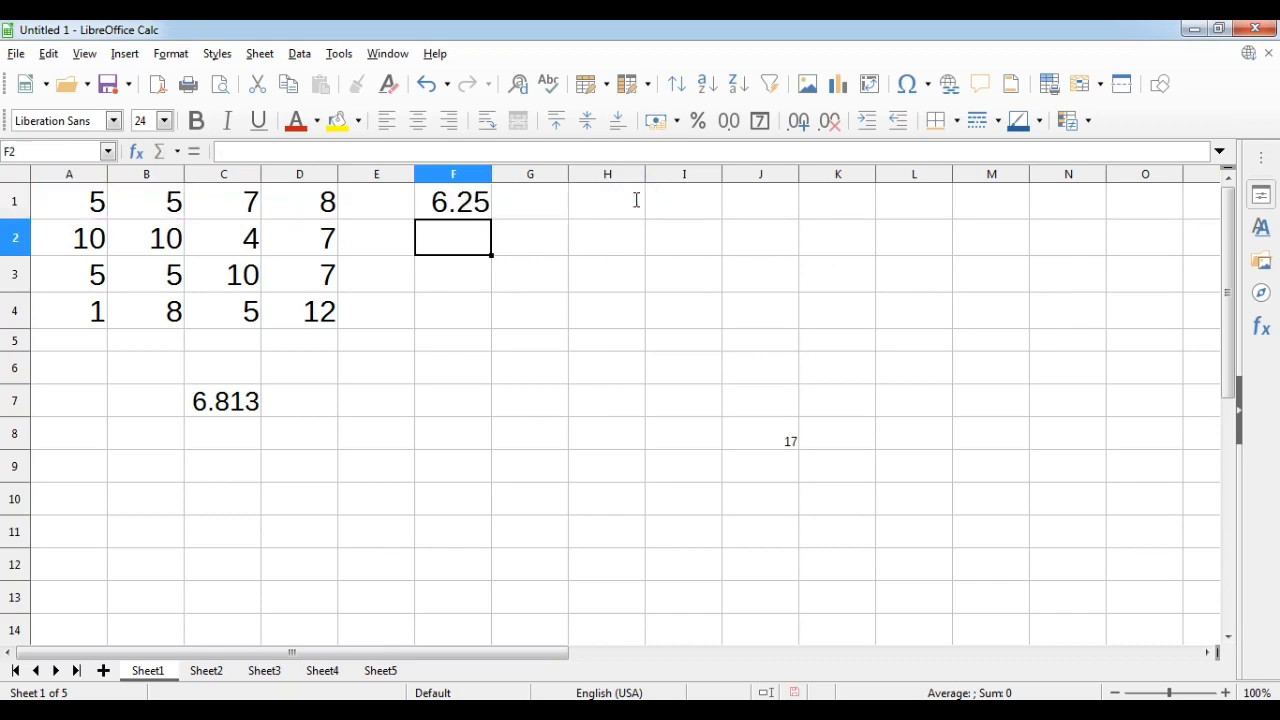
key("Up")
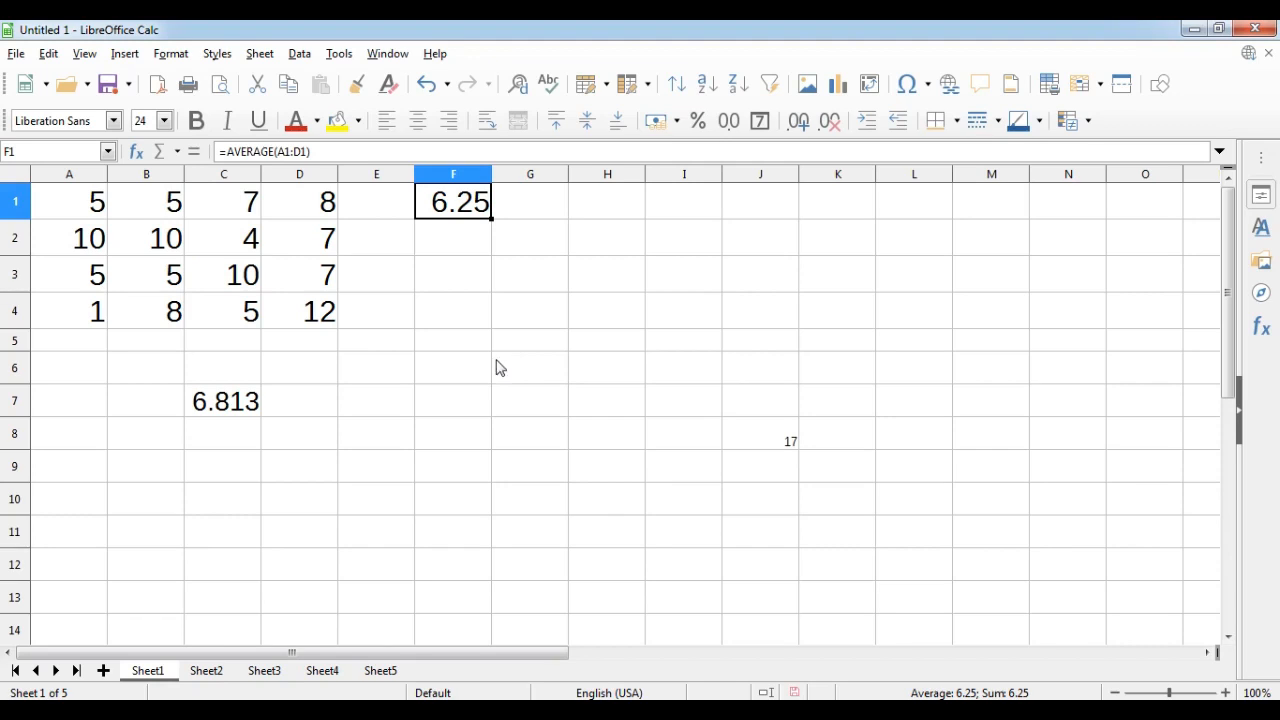
left_click(437, 323)
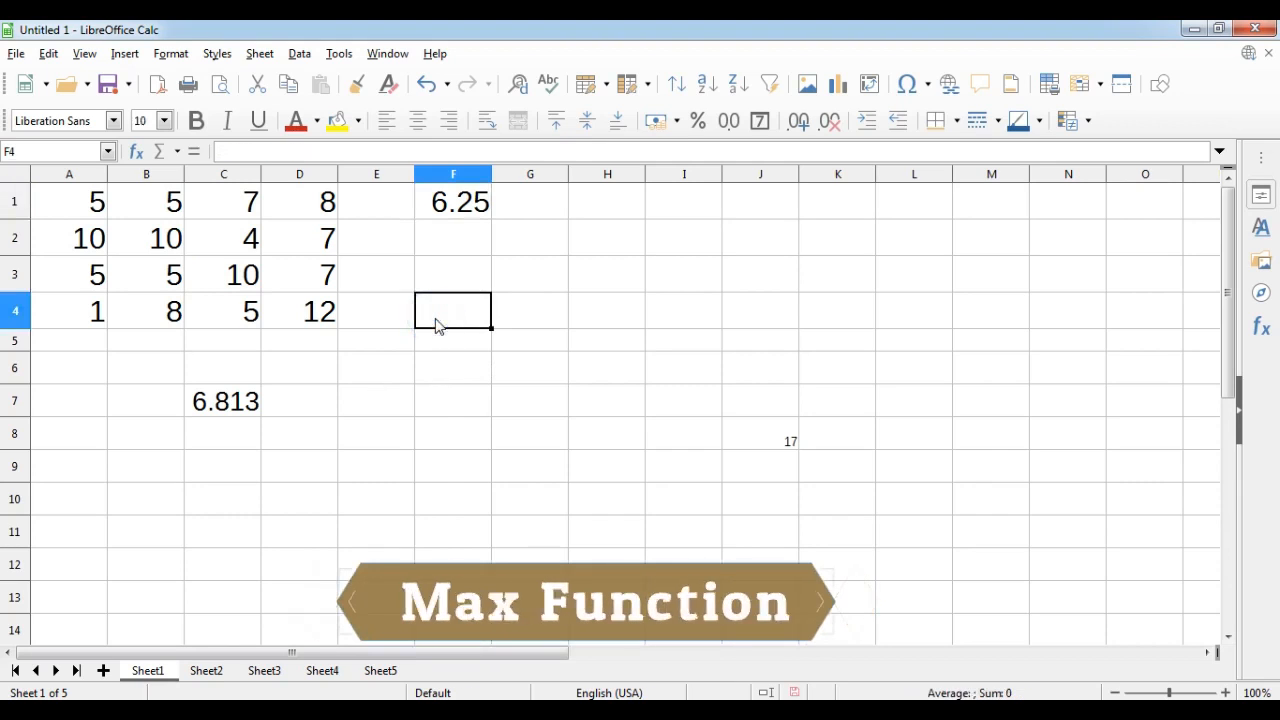
type("=")
key("Escape")
Replace the formula in cell C7 with =MAX(A1:D4), picking the A1:D4 range on the sheet.
left_click(223, 400)
type("=max")
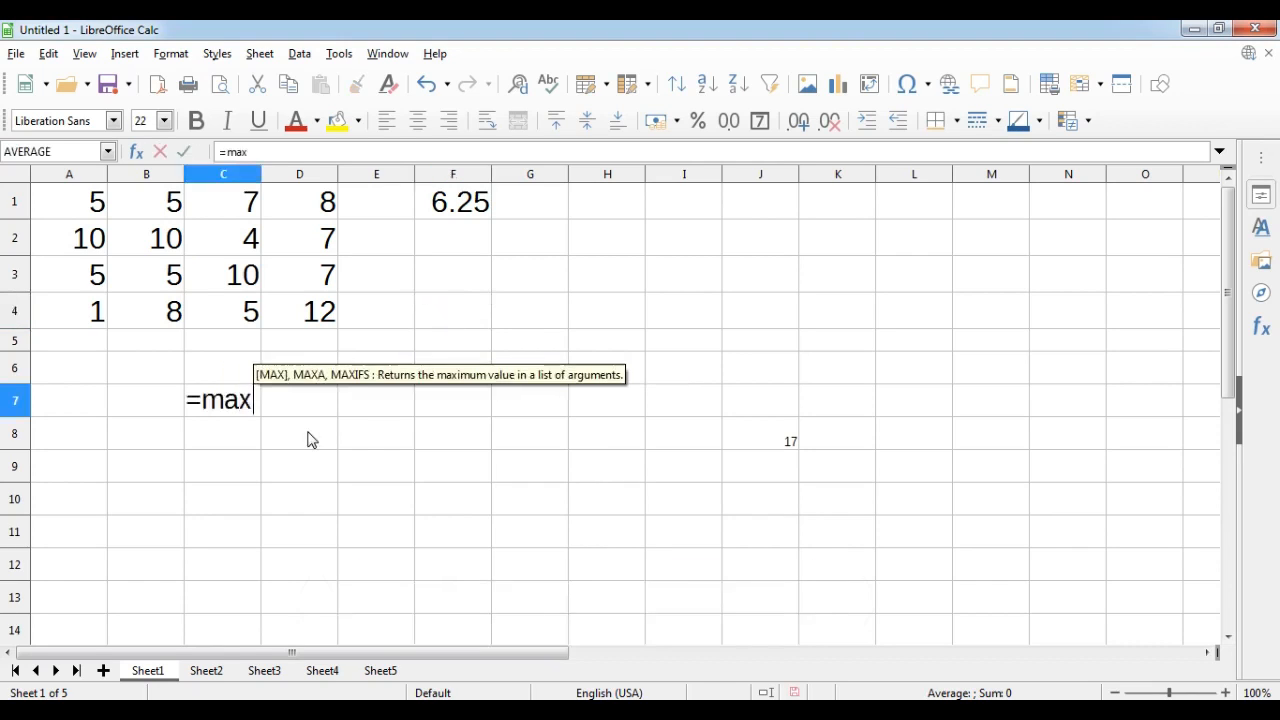
type("(")
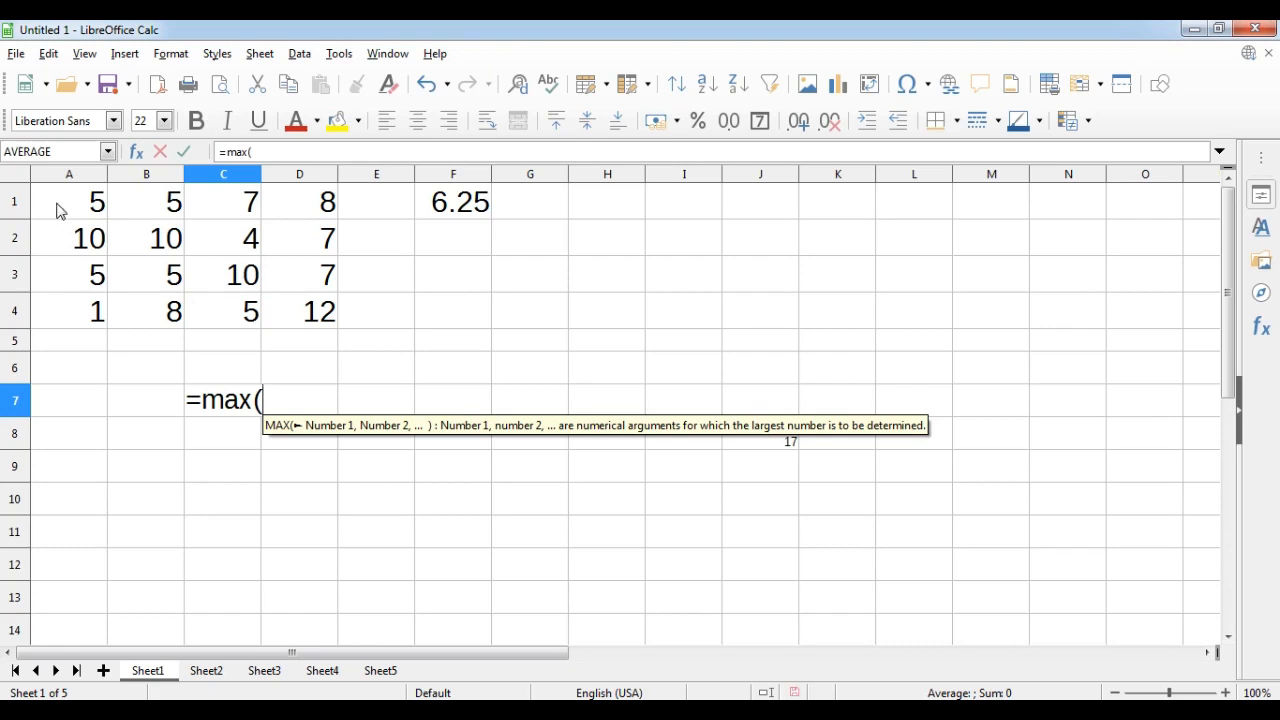
left_click_drag(66, 215, 314, 309)
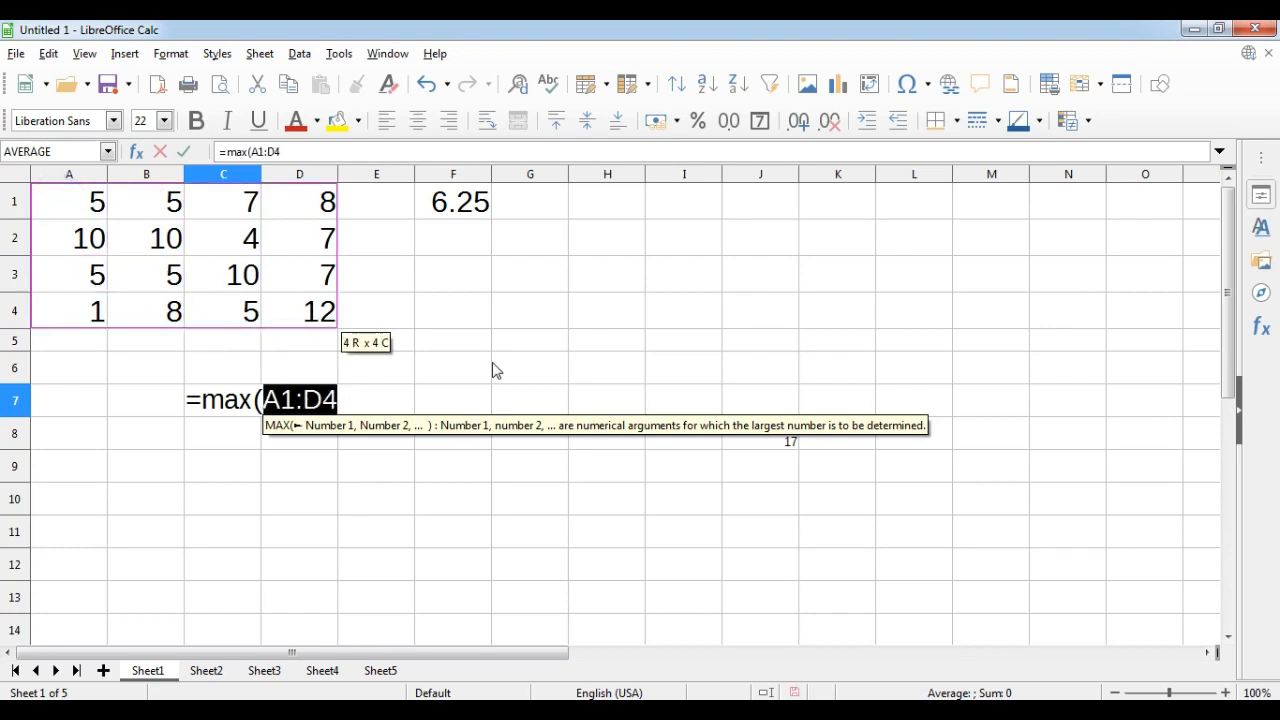
key("Right")
key("Right")
key("Right")
key("Right")
key("Right")
key("Right")
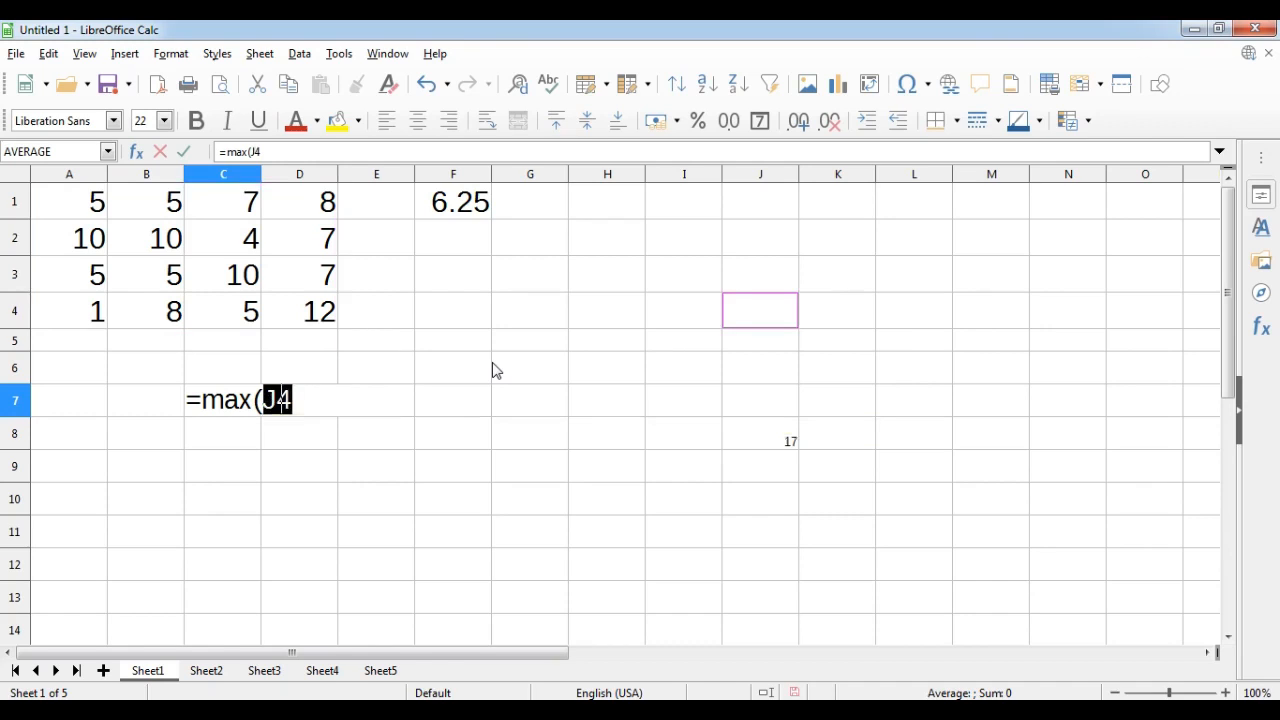
left_click_drag(65, 205, 277, 311)
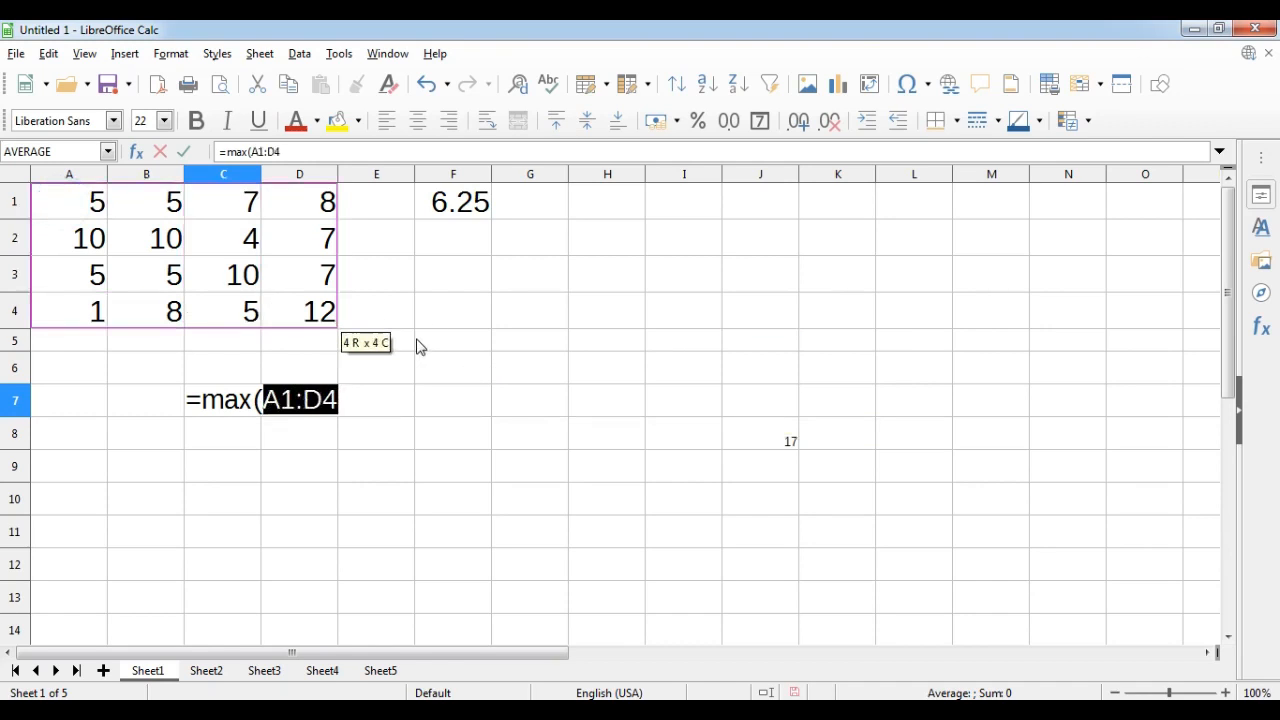
left_click(346, 399)
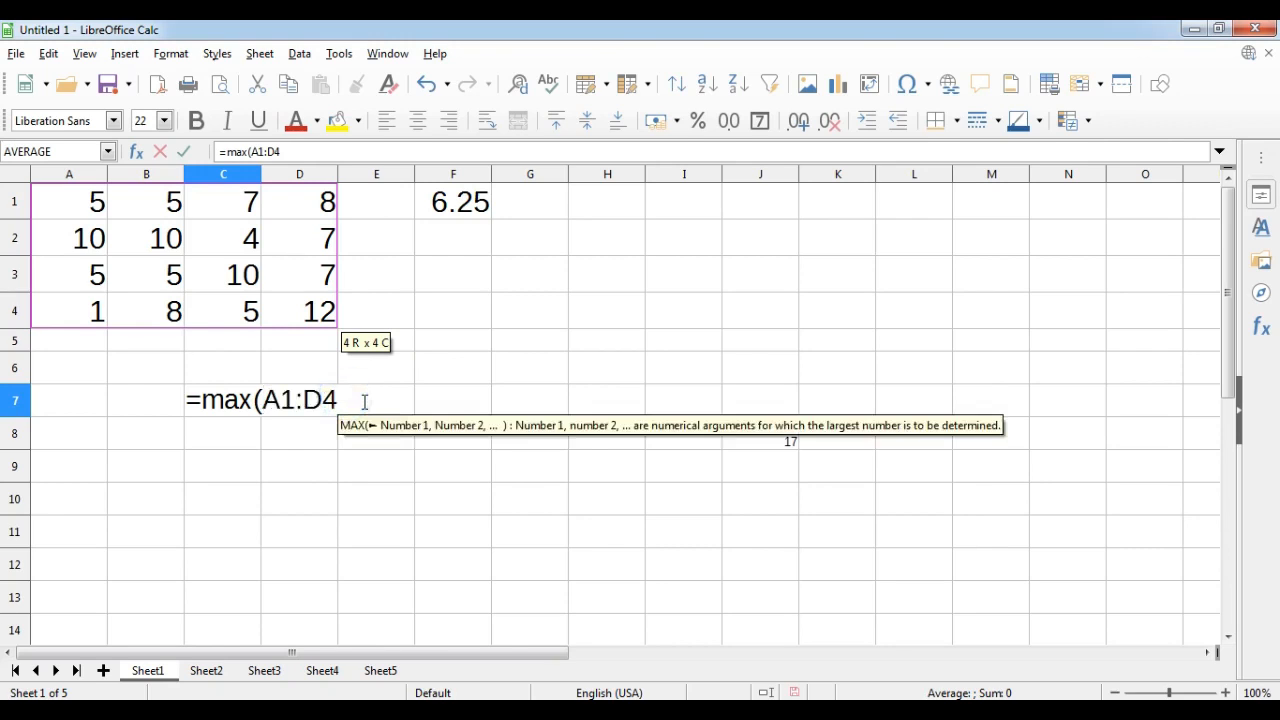
type(")")
key("Return")
key("Up")
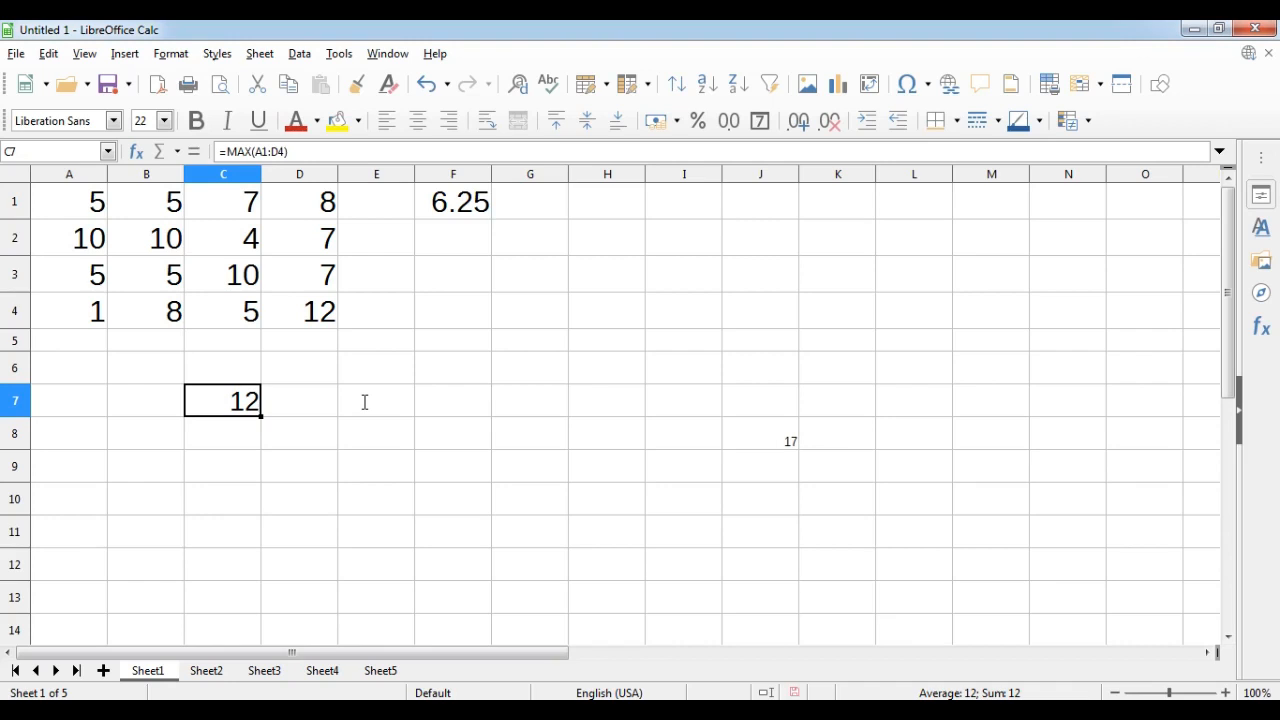
Edit the formula in cell C7 to change MAX to MIN, giving =MIN(A1:D4).
left_click_drag(68, 208, 287, 317)
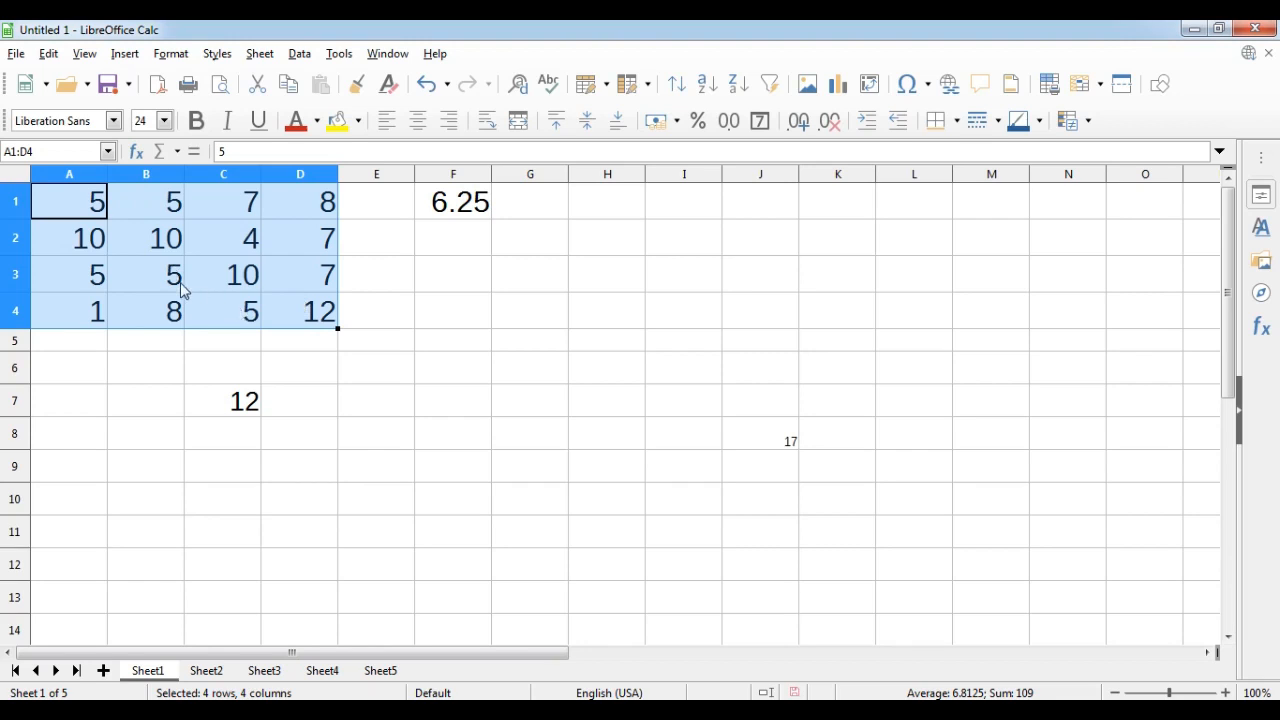
left_click(222, 408)
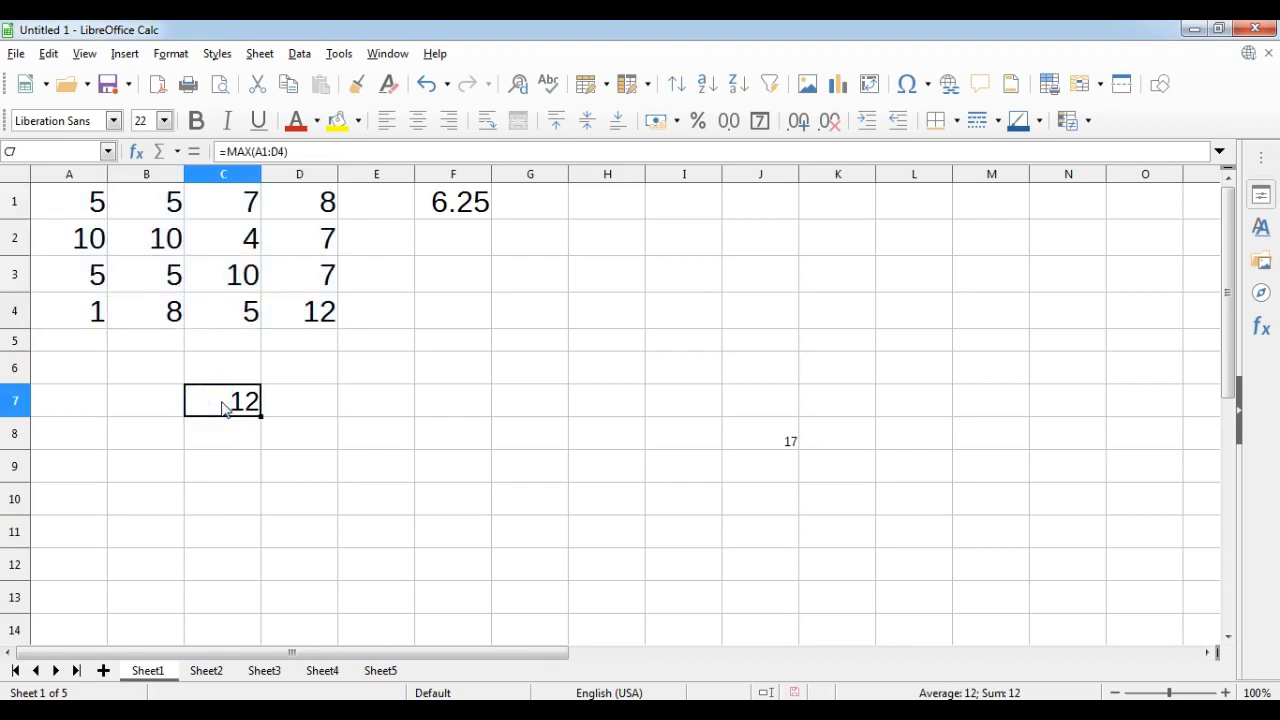
double_click(222, 408)
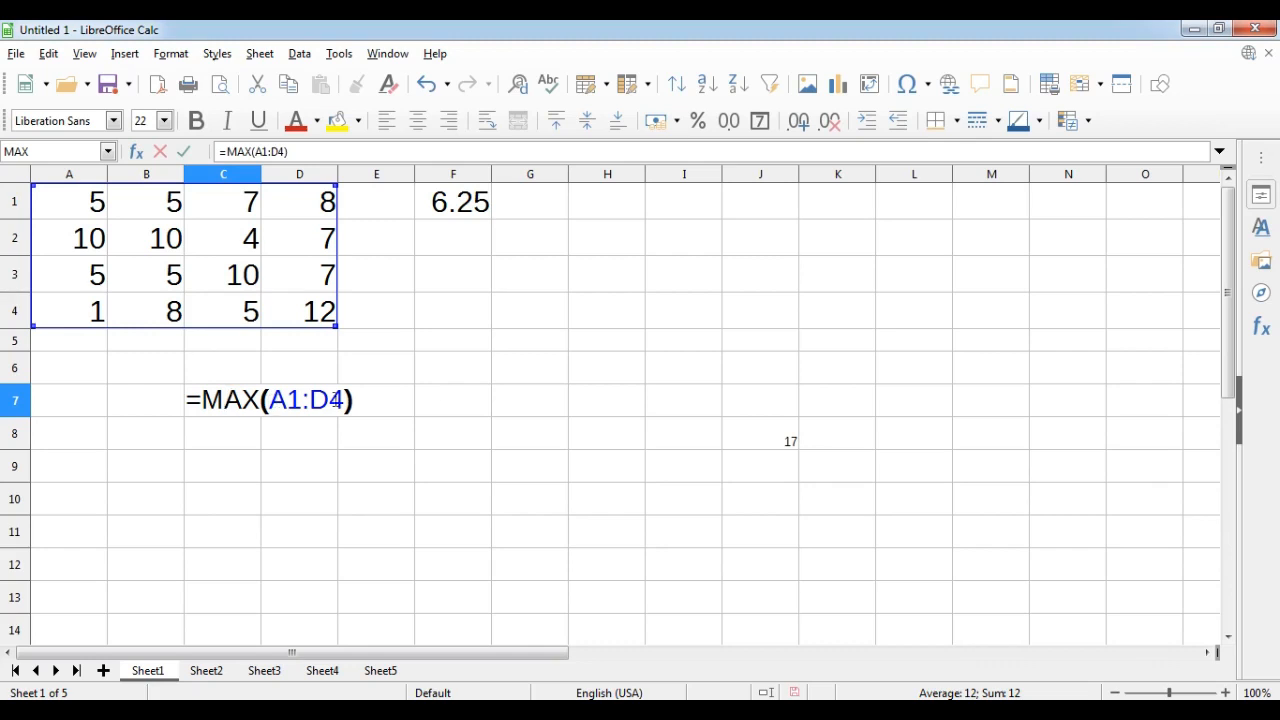
left_click(257, 398)
key("BackSpace")
key("BackSpace")
type("in")
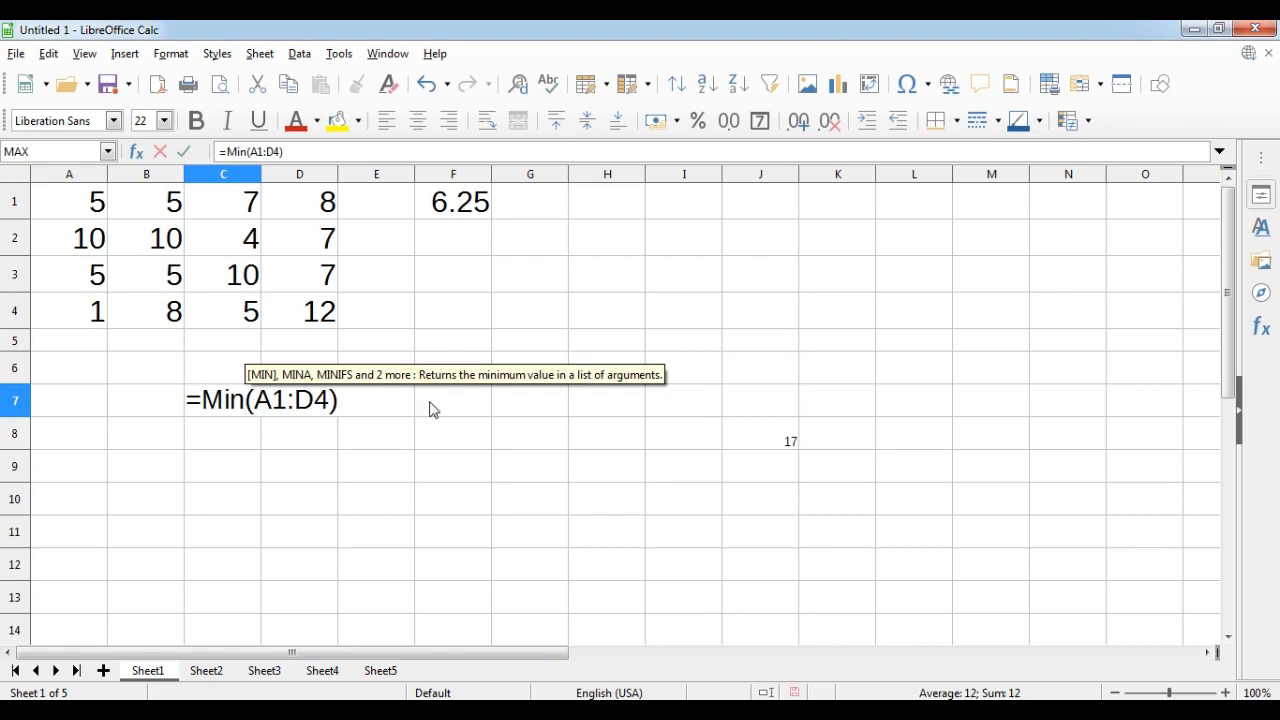
key("Return")
key("Return")
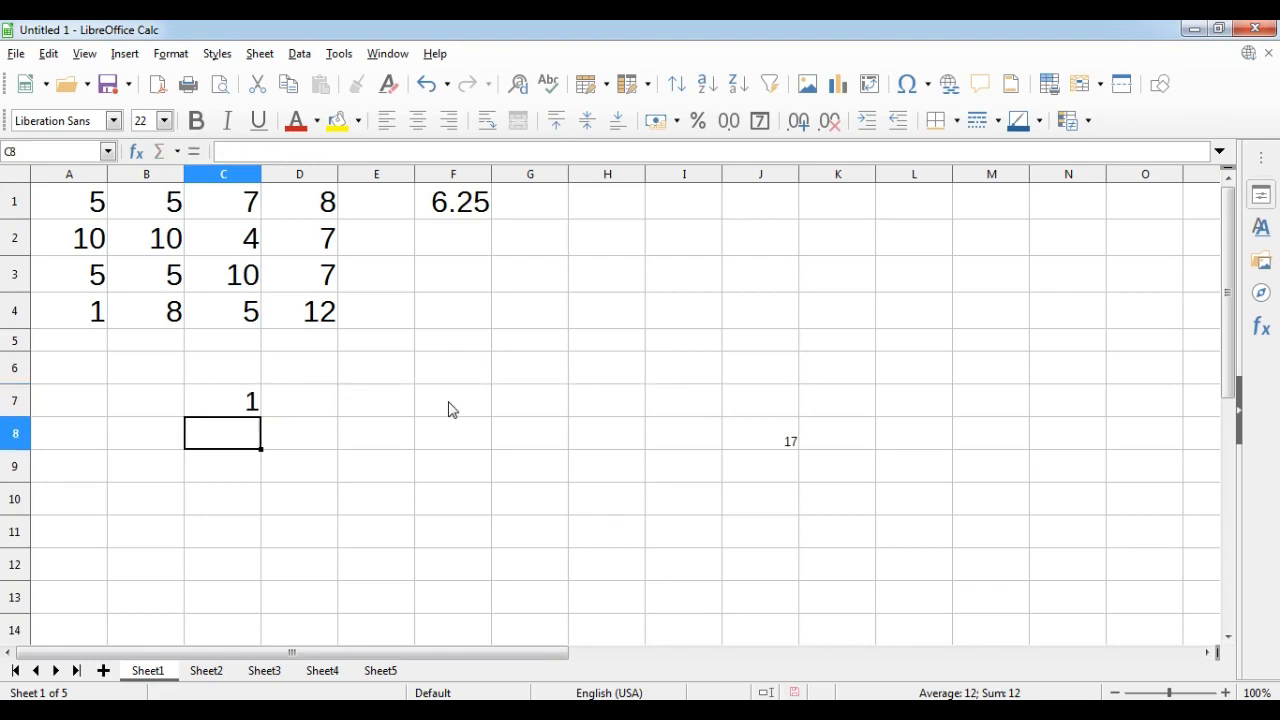
key("Up")
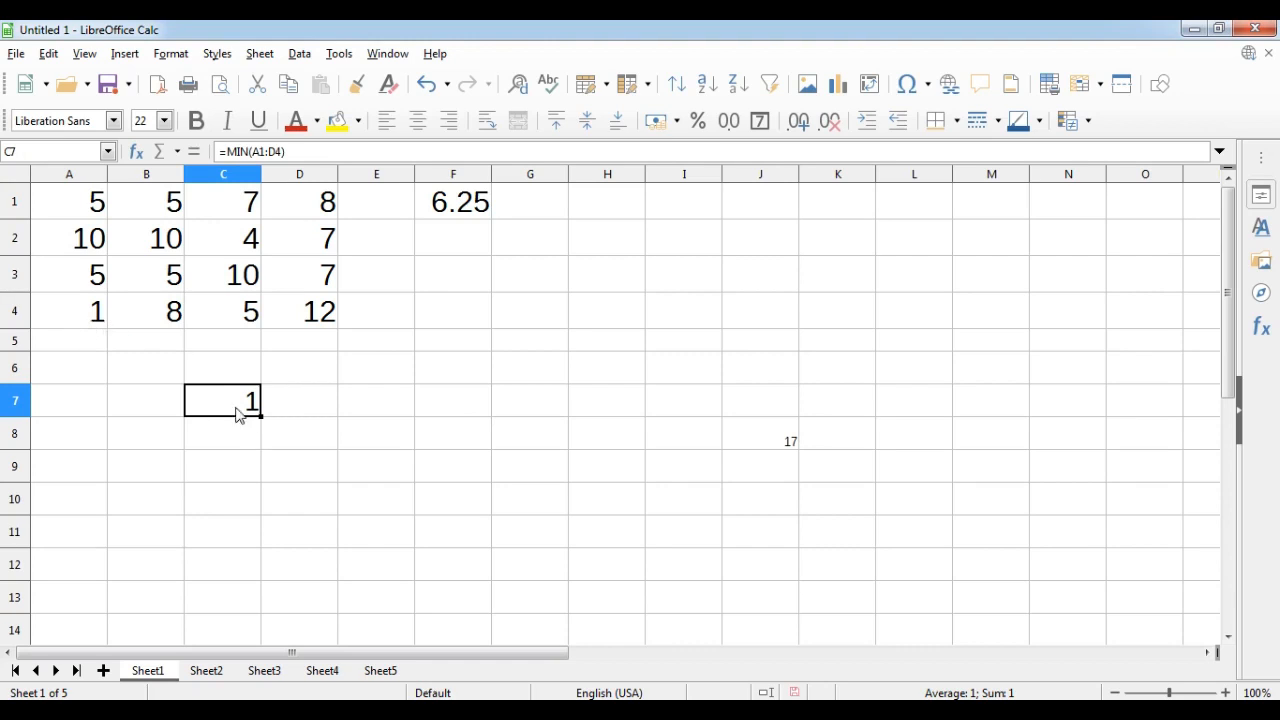
Enter =COUNT(A1:D4) in cell E7, picking the A1:D4 range on the sheet.
left_click(375, 405)
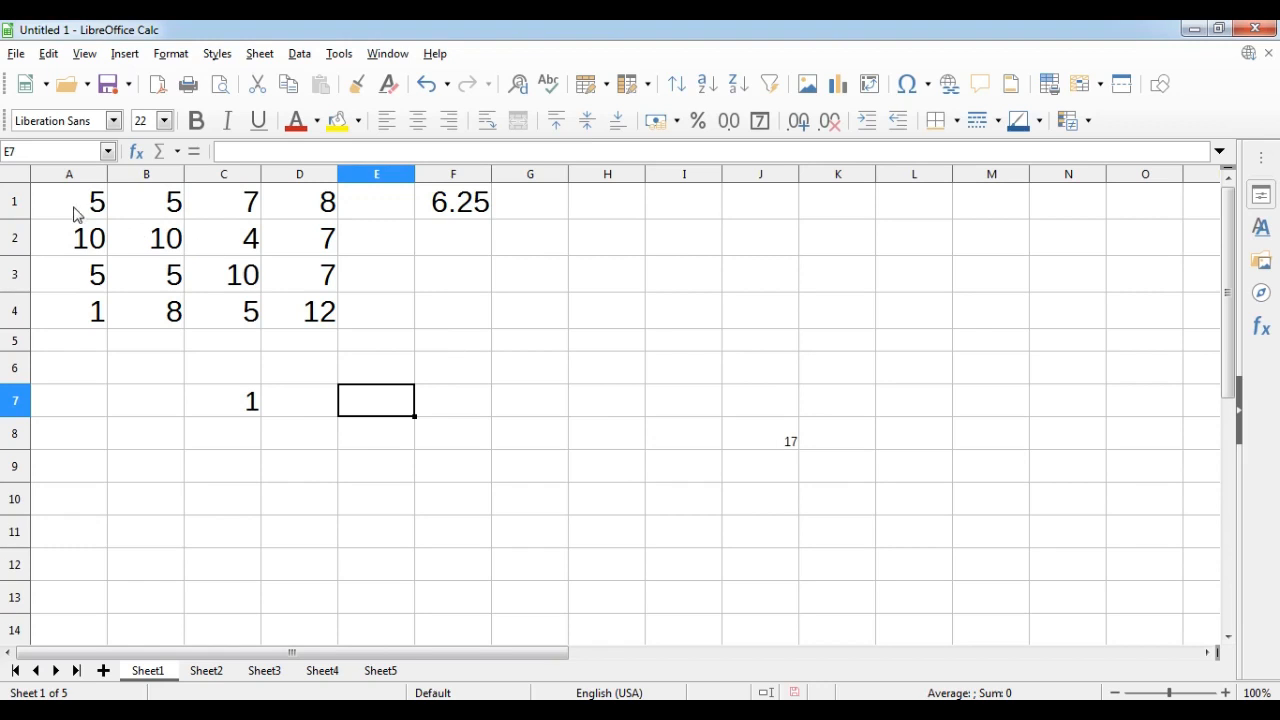
left_click_drag(74, 208, 304, 330)
left_click(366, 403)
type("=count")
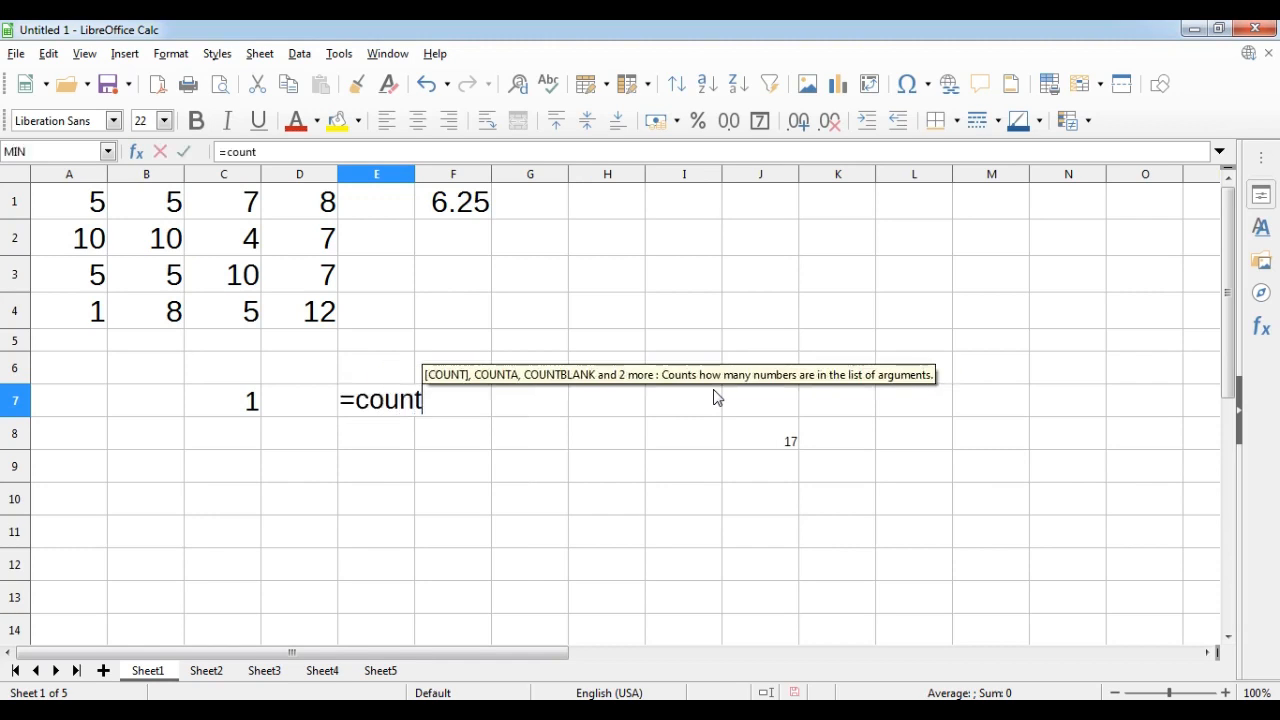
type("(")
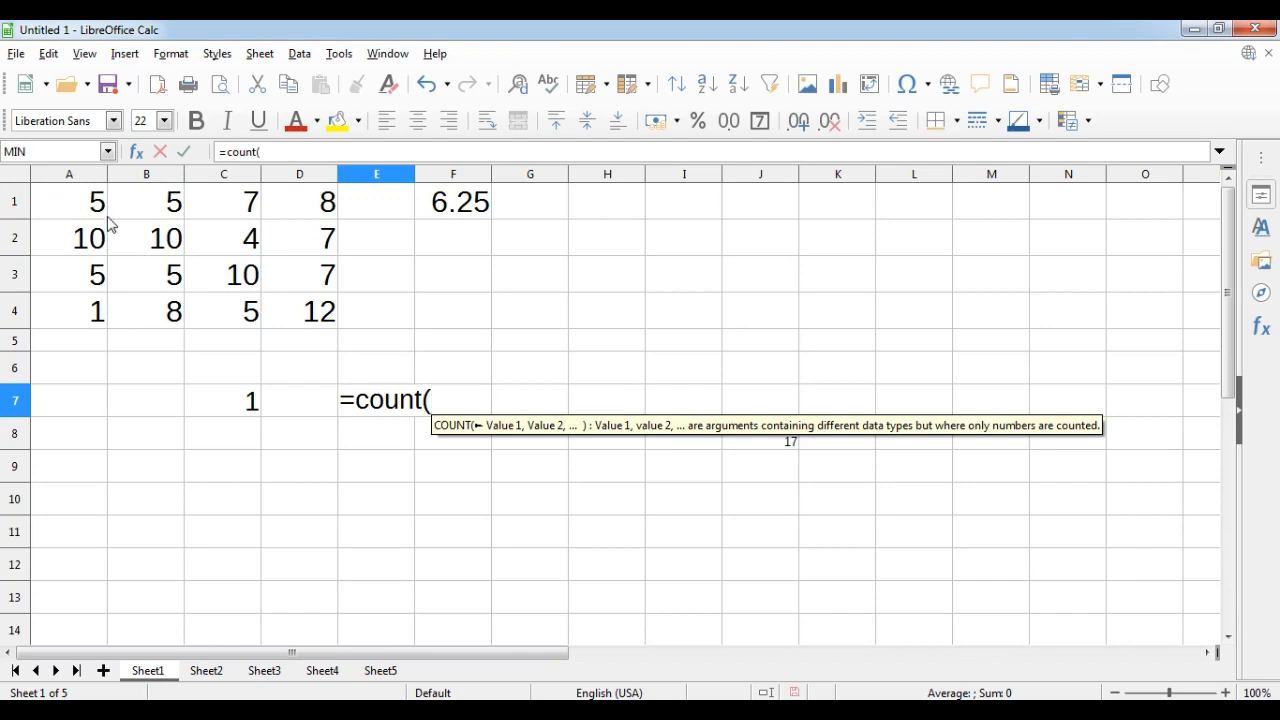
left_click_drag(63, 200, 296, 311)
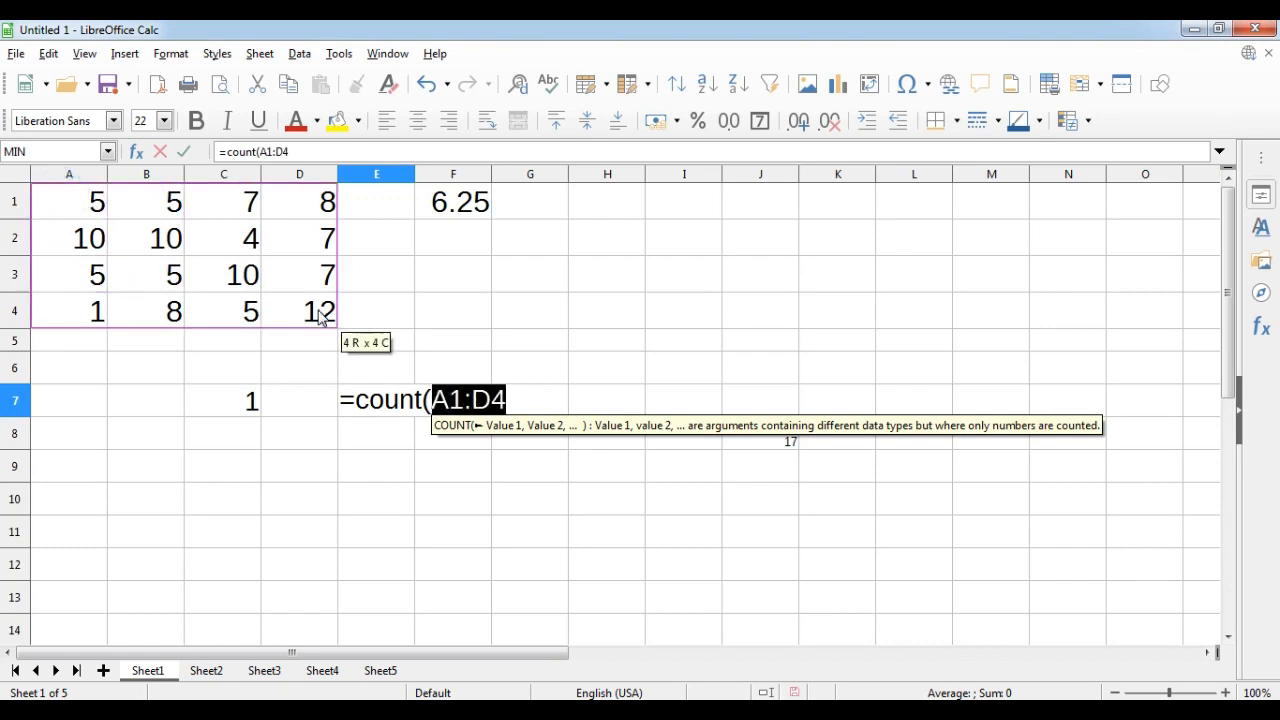
left_click(520, 403)
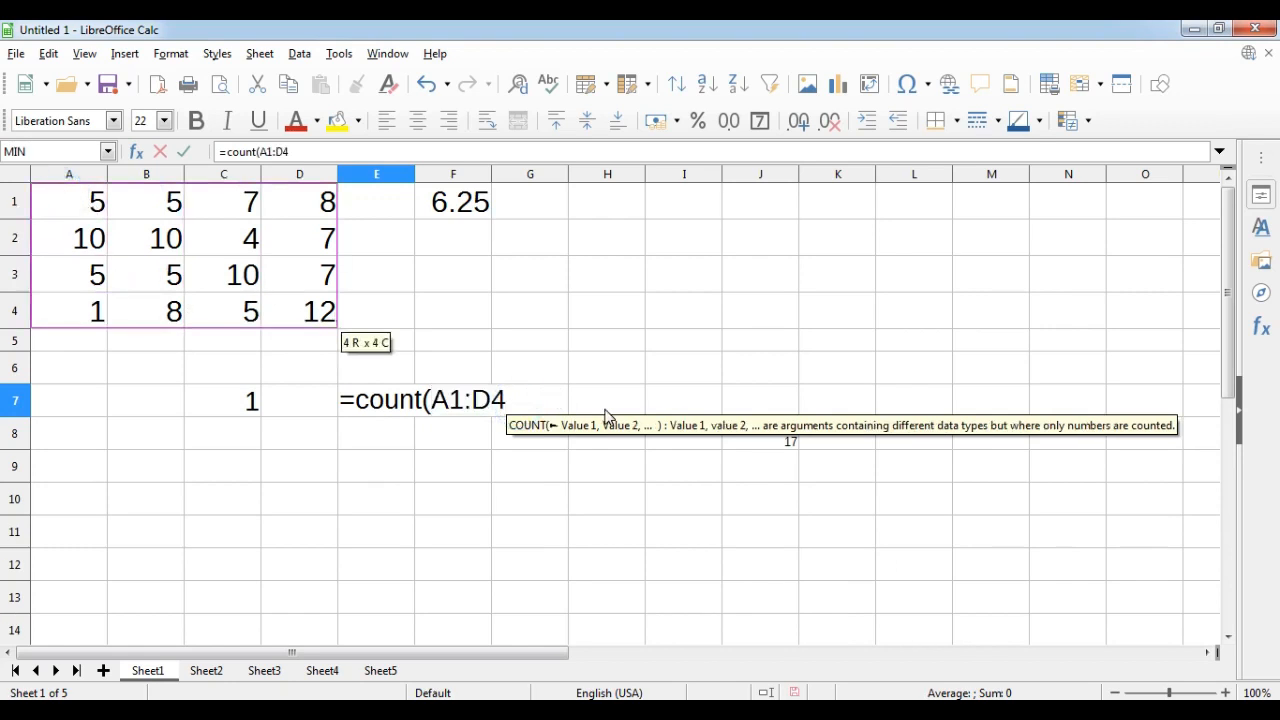
type(")")
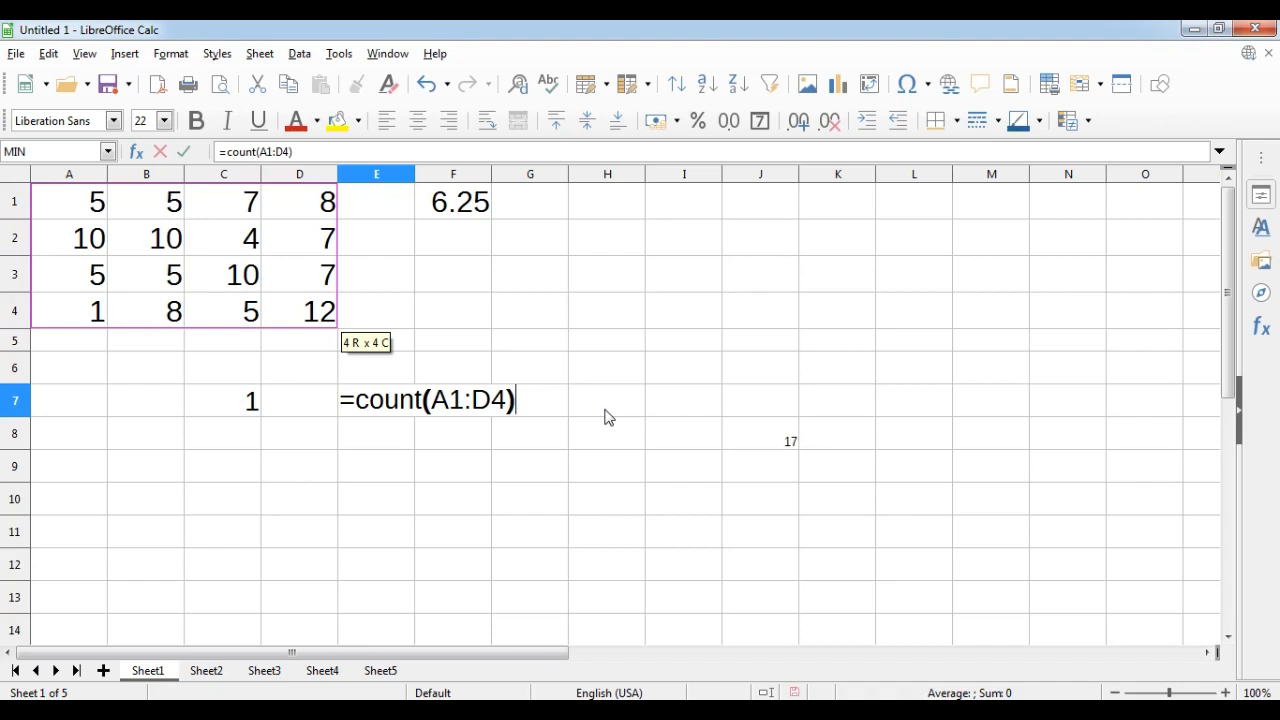
key("Return")
key("Up")
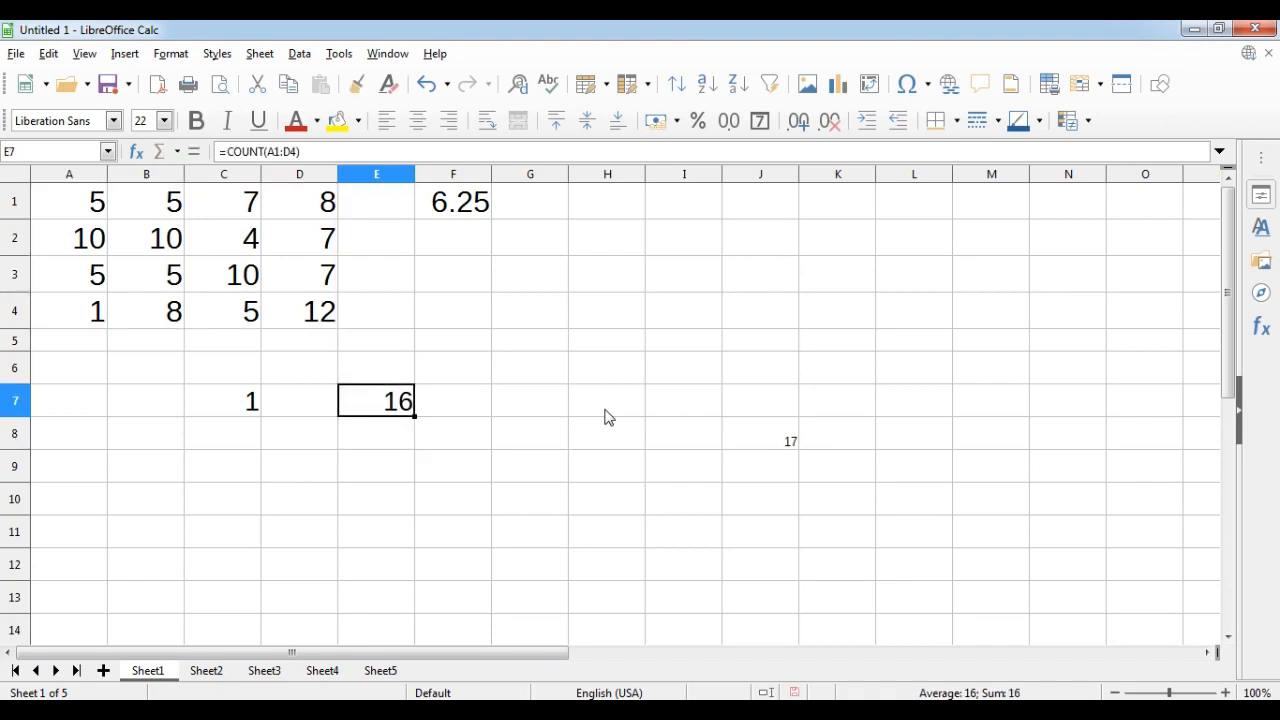